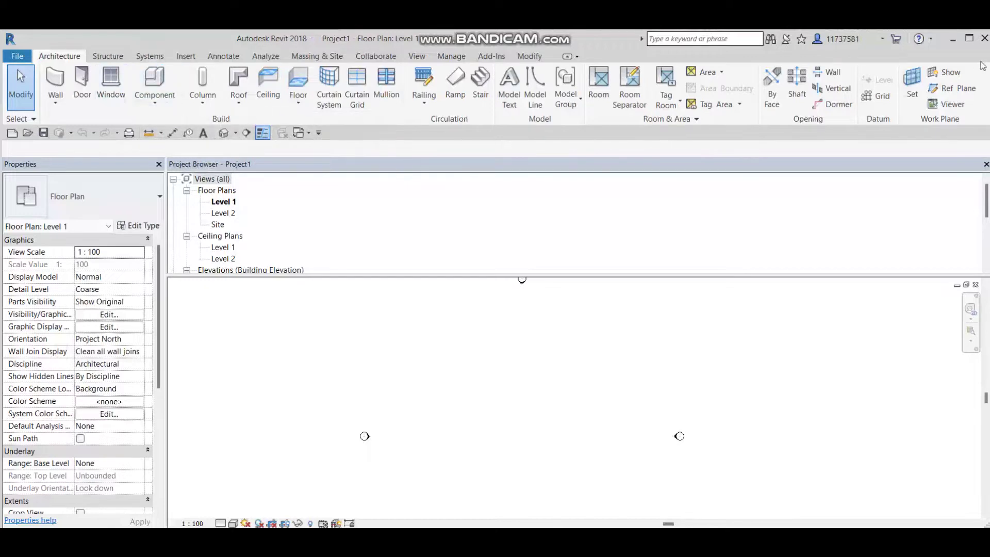
Step: Draw a horizontal reference plane below the side elevation markers on Level 1 and name it 1
{"action": "left_click", "coordinate": [958, 89]}
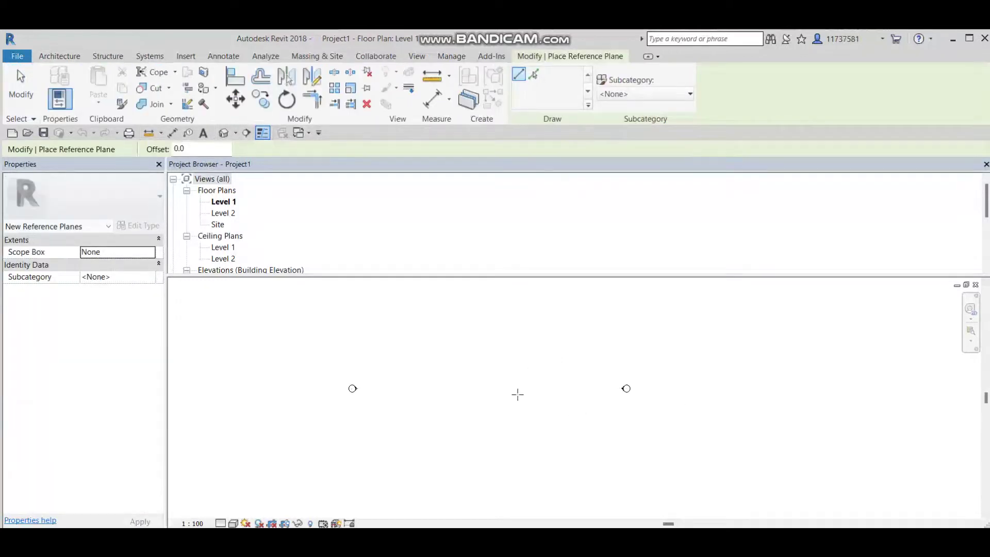
{"action": "left_click", "coordinate": [405, 420]}
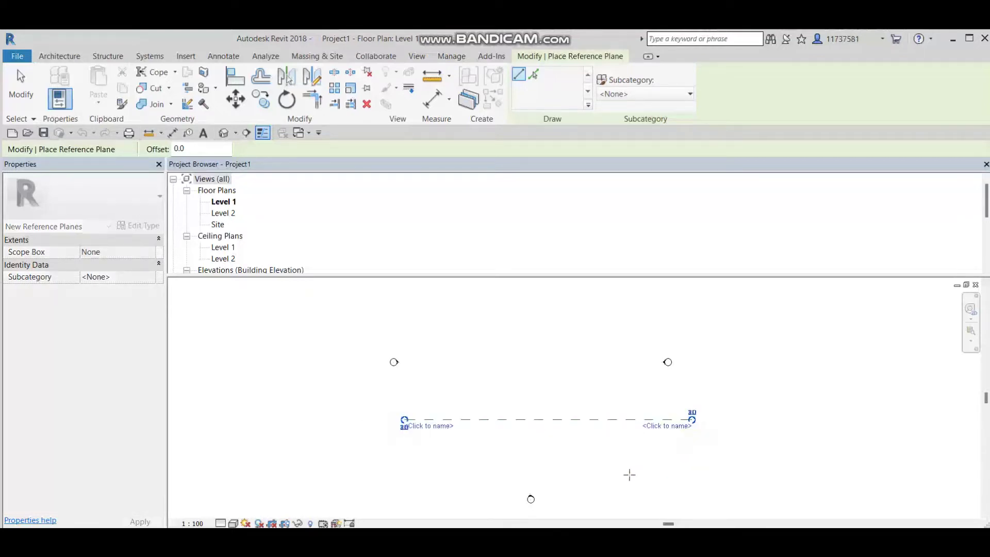
{"action": "left_click", "coordinate": [660, 426]}
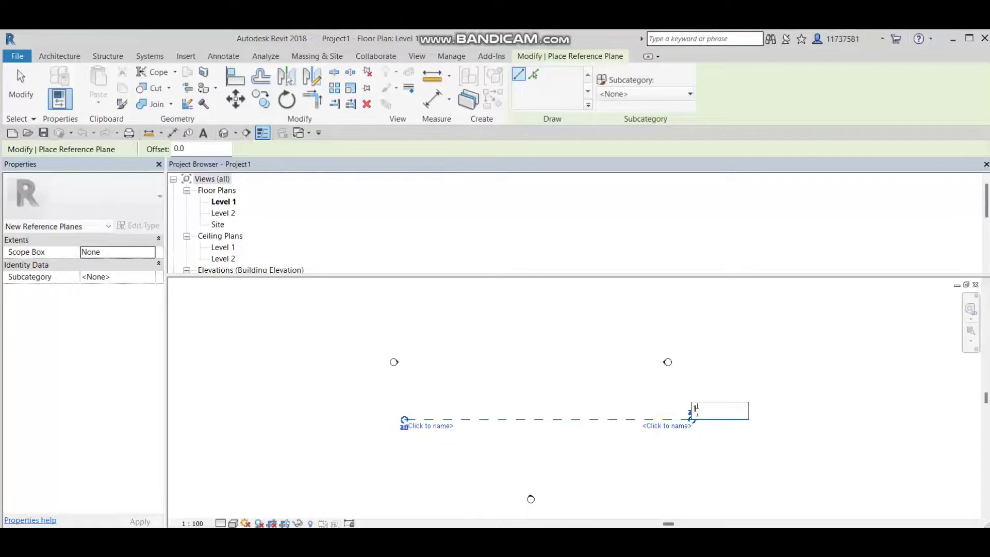
{"action": "key", "text": "Return"}
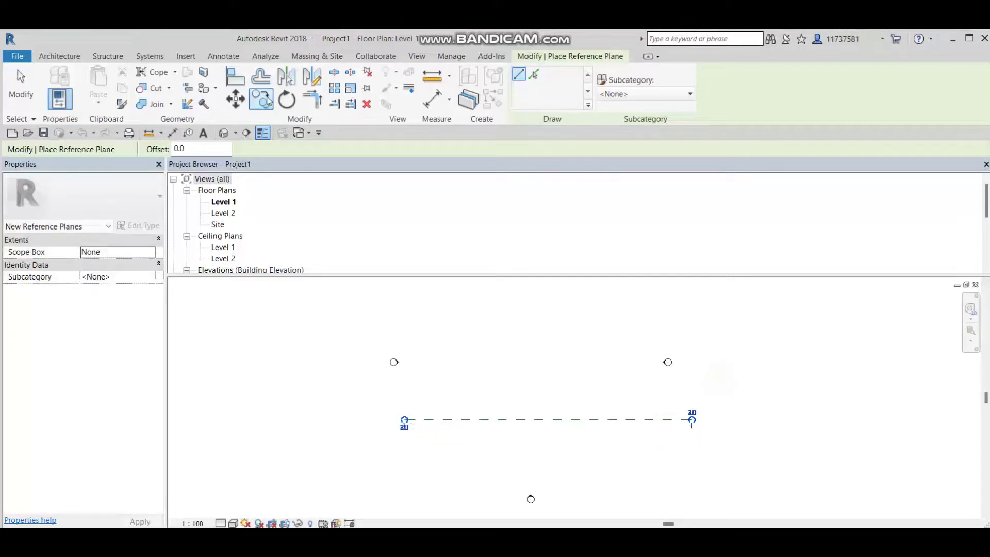
{"action": "key", "text": "Escape"}
{"action": "key", "text": "Escape"}
Step: Copy reference plane 1 upward five times using multiple copy, spacing the copies about 6000 mm apart
{"action": "left_click", "coordinate": [507, 419]}
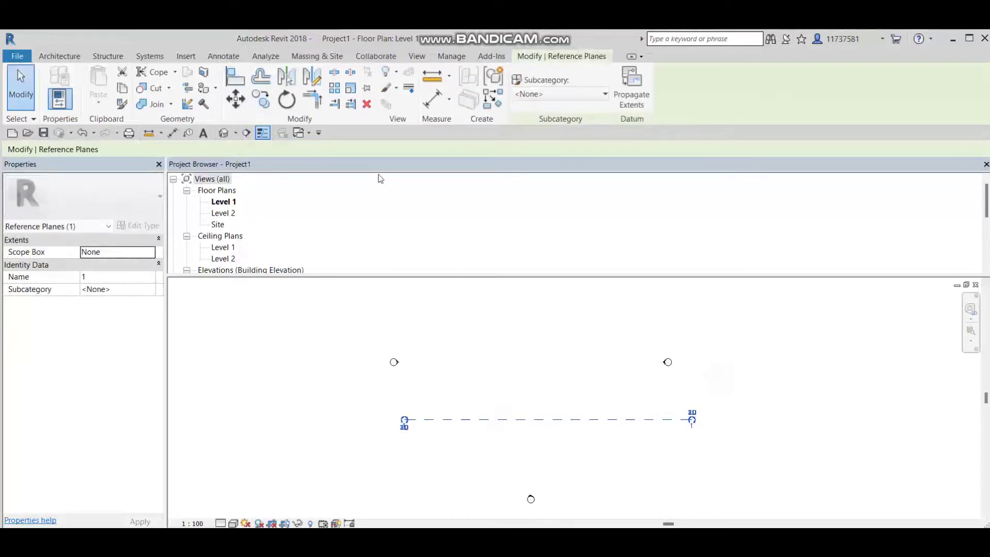
{"action": "key", "text": "c"}
{"action": "key", "text": "o"}
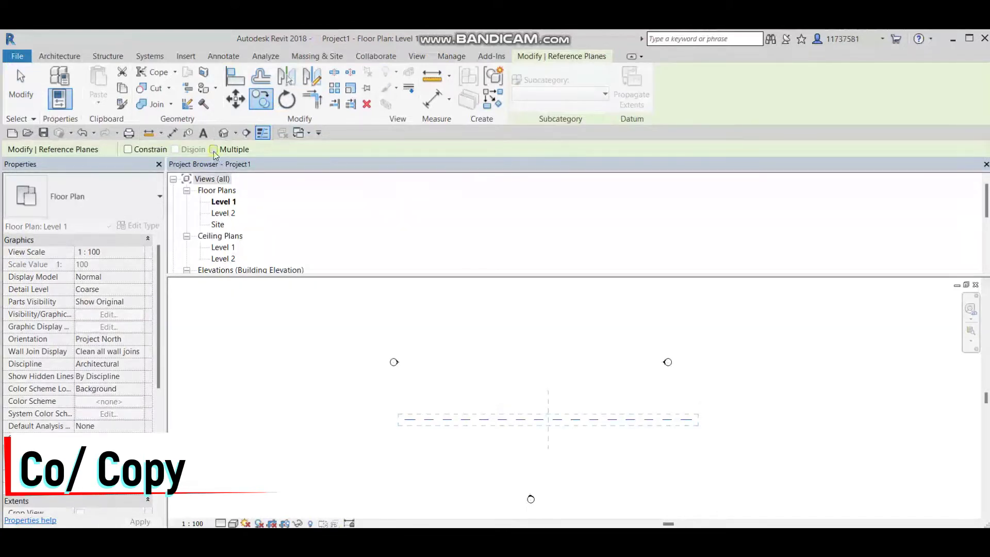
{"action": "left_click", "coordinate": [538, 413]}
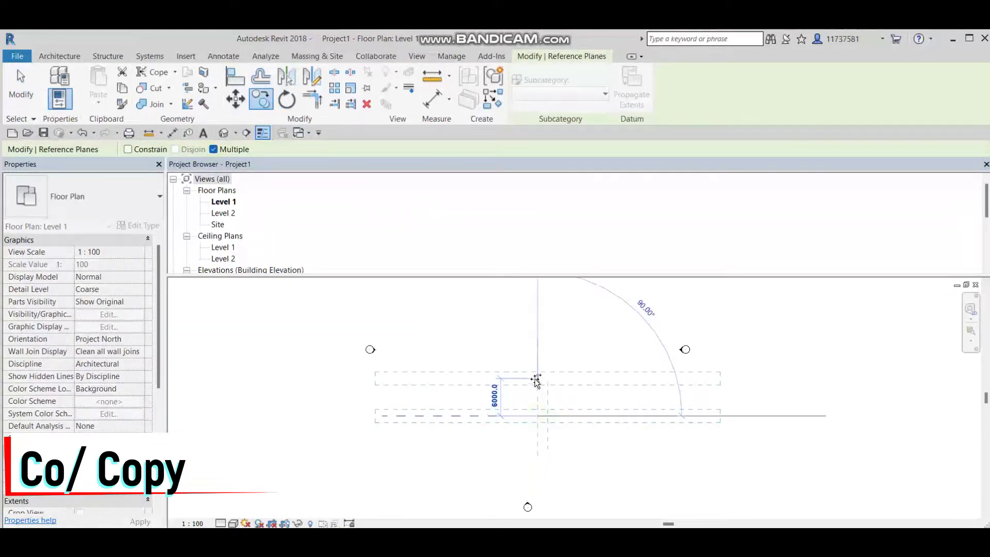
{"action": "left_click", "coordinate": [536, 378]}
{"action": "middle_click_drag", "start_coordinate": [537, 364], "coordinate": [519, 432]}
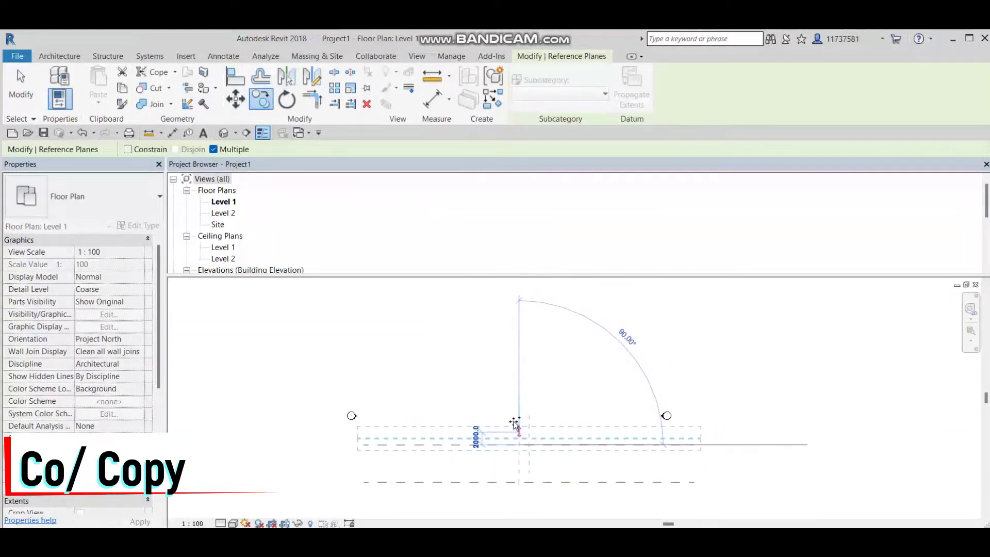
{"action": "left_click", "coordinate": [519, 407]}
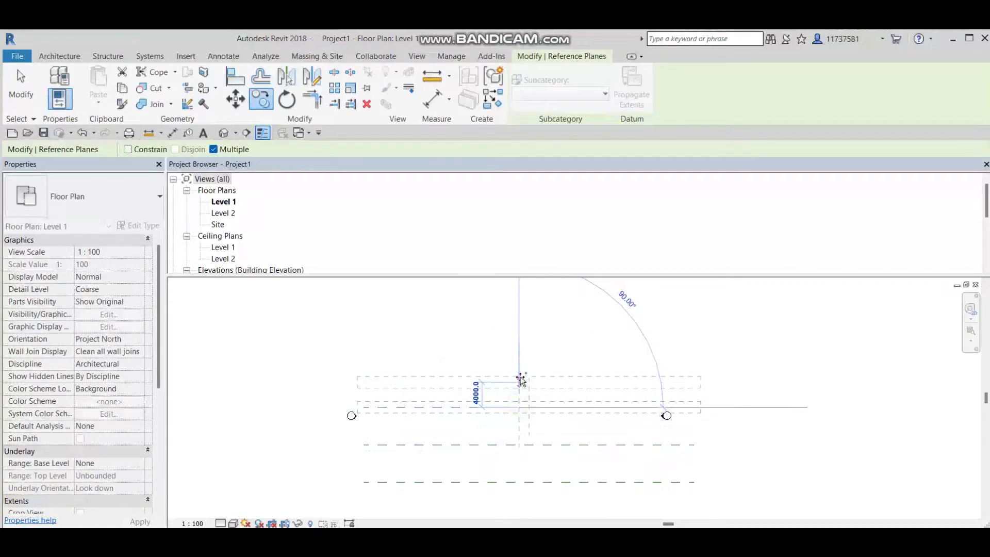
{"action": "left_click", "coordinate": [520, 372]}
{"action": "middle_click_drag", "start_coordinate": [521, 373], "coordinate": [522, 445]}
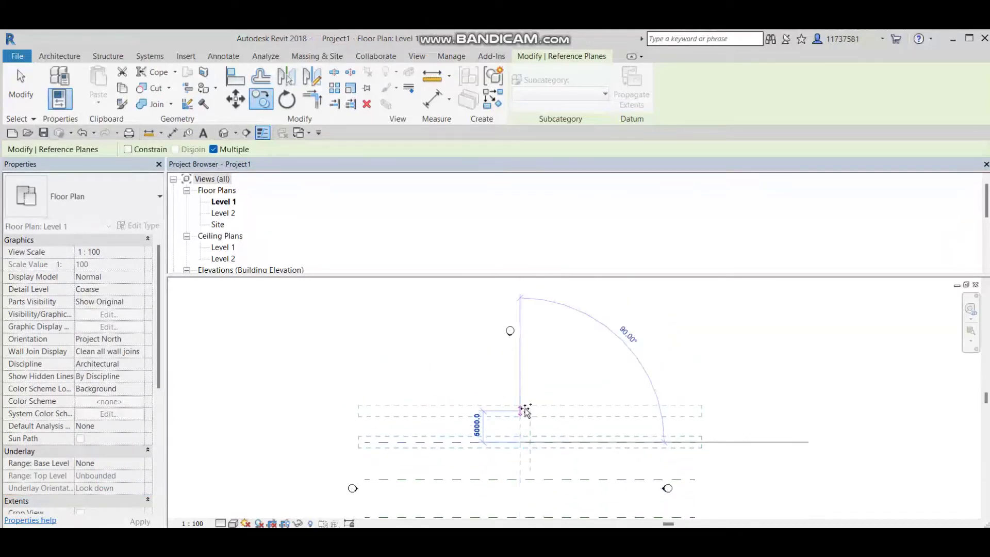
{"action": "left_click", "coordinate": [526, 404]}
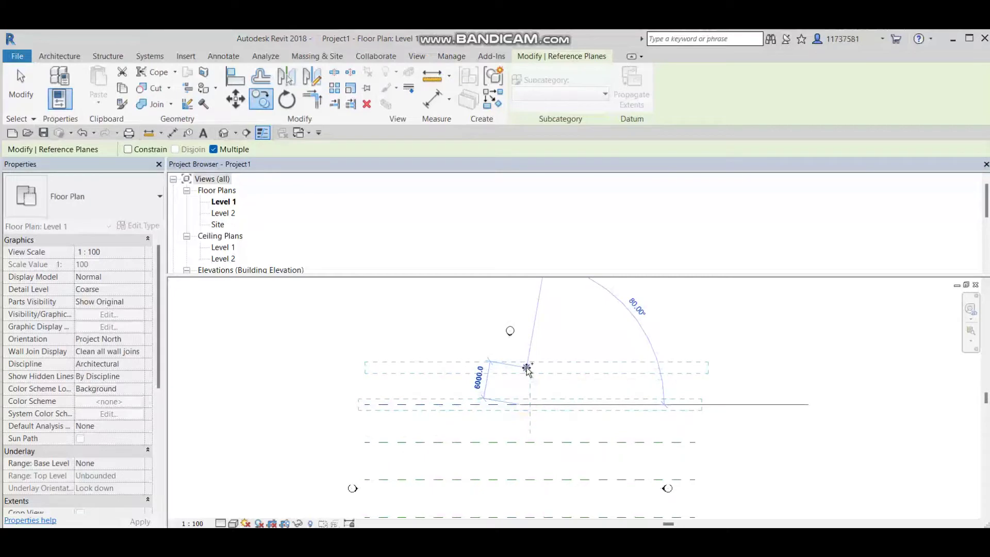
{"action": "key", "text": "Escape"}
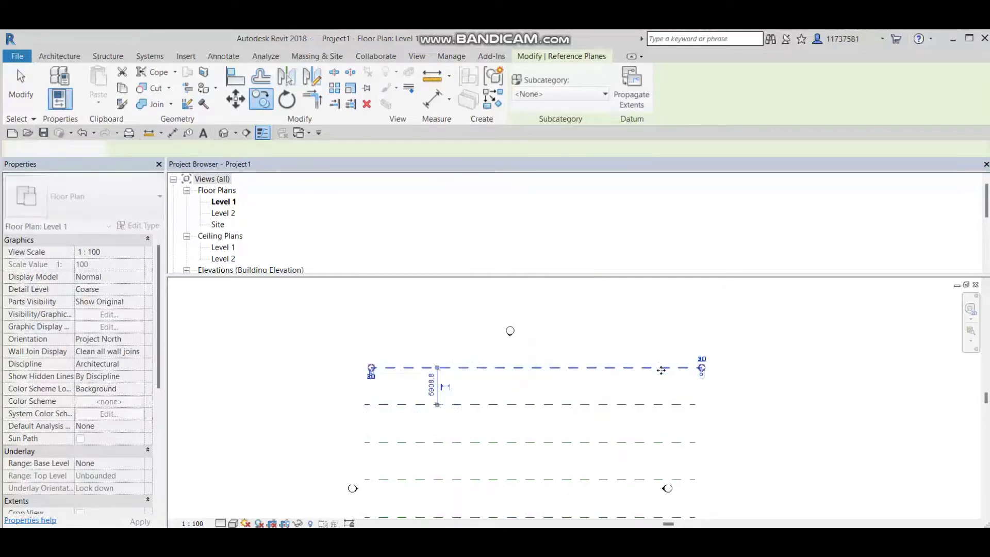
{"action": "key", "text": "Escape"}
Step: Inspect several of the copied reference planes to check the name assigned to each one
{"action": "left_click", "coordinate": [664, 375]}
{"action": "scroll", "coordinate": [661, 386], "scroll_direction": "up", "scroll_amount": 3}
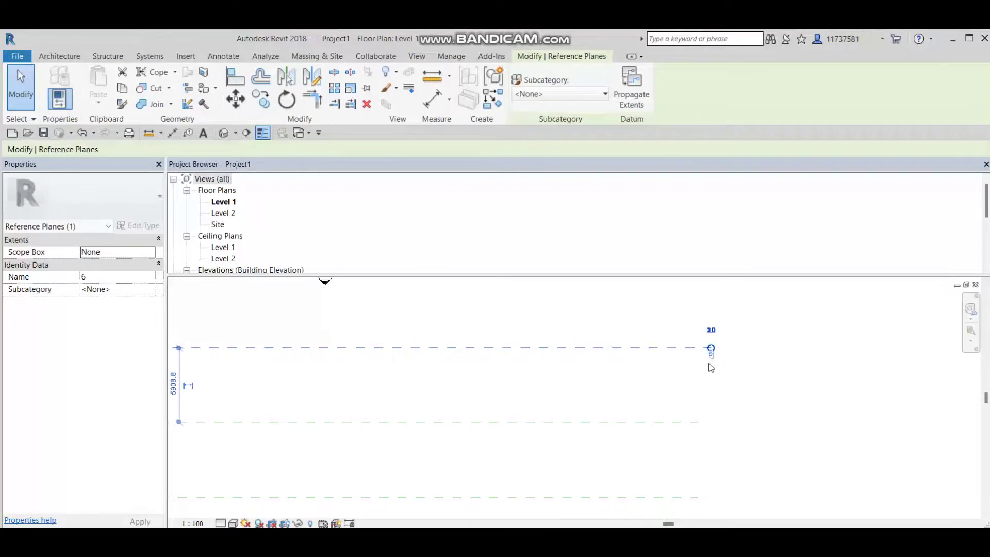
{"action": "scroll", "coordinate": [648, 389], "scroll_direction": "down", "scroll_amount": 1}
{"action": "middle_click_drag", "start_coordinate": [648, 389], "coordinate": [635, 339]}
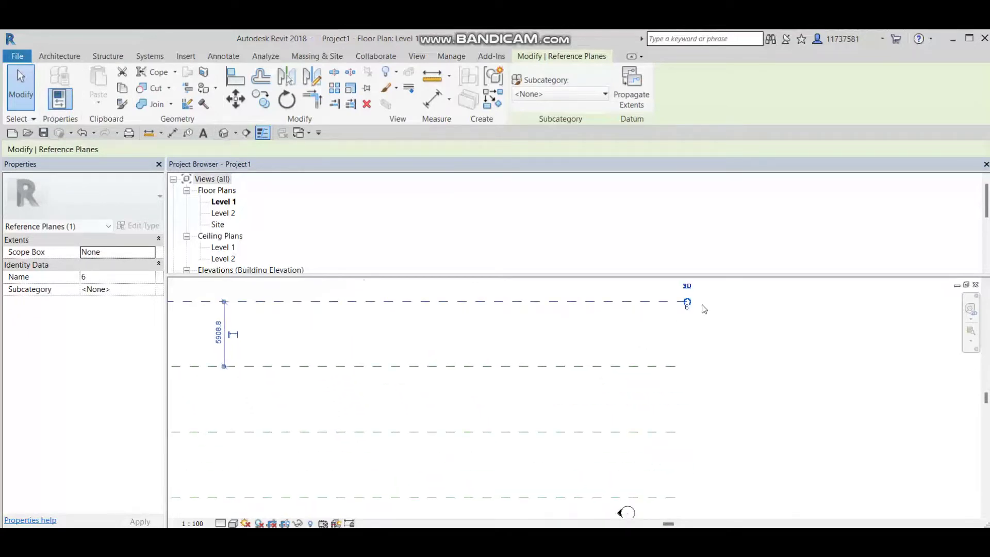
{"action": "left_click", "coordinate": [655, 366]}
{"action": "middle_click_drag", "start_coordinate": [671, 405], "coordinate": [654, 339]}
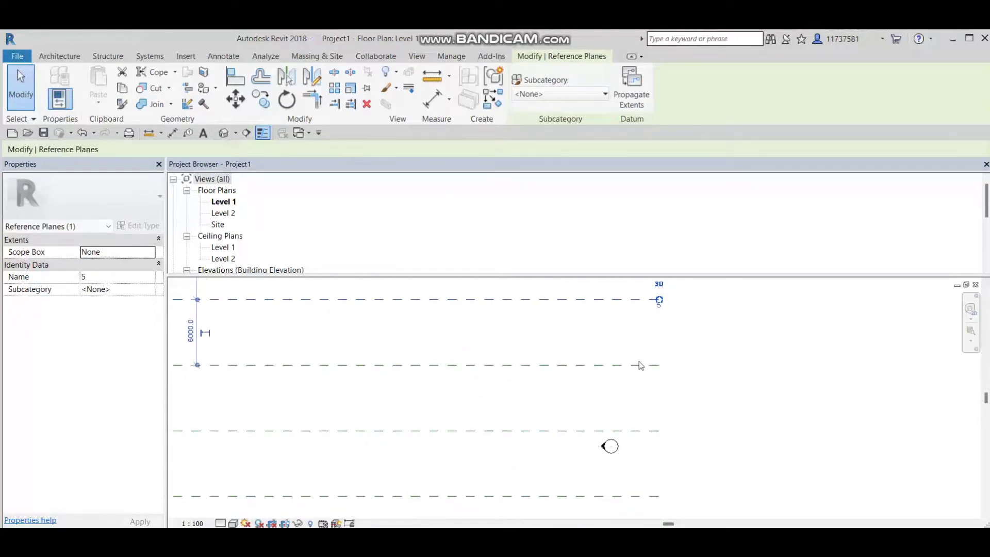
{"action": "scroll", "coordinate": [660, 426], "scroll_direction": "down", "scroll_amount": 2}
{"action": "middle_click_drag", "start_coordinate": [660, 426], "coordinate": [648, 365]}
{"action": "left_click", "coordinate": [643, 412]}
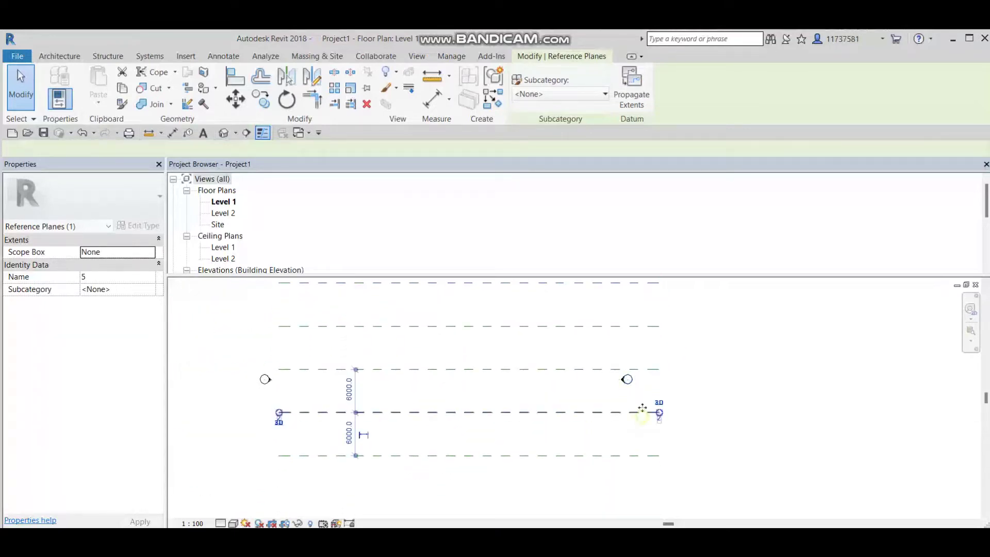
{"action": "scroll", "coordinate": [548, 390], "scroll_direction": "down", "scroll_amount": 2}
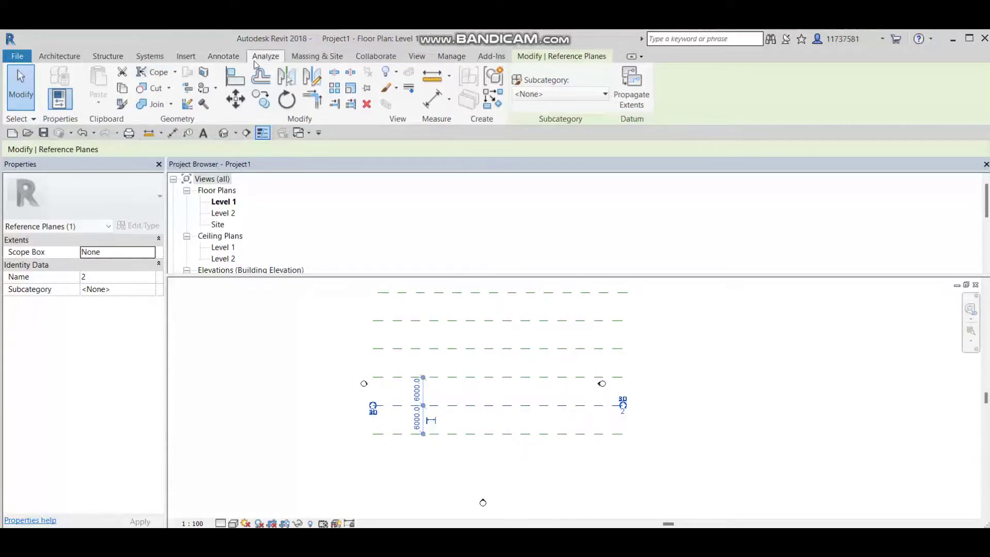
Step: Turn on Show Mass Form and Floors and start a new in-place mass, accepting its name
{"action": "left_click", "coordinate": [313, 56]}
{"action": "left_click", "coordinate": [88, 98]}
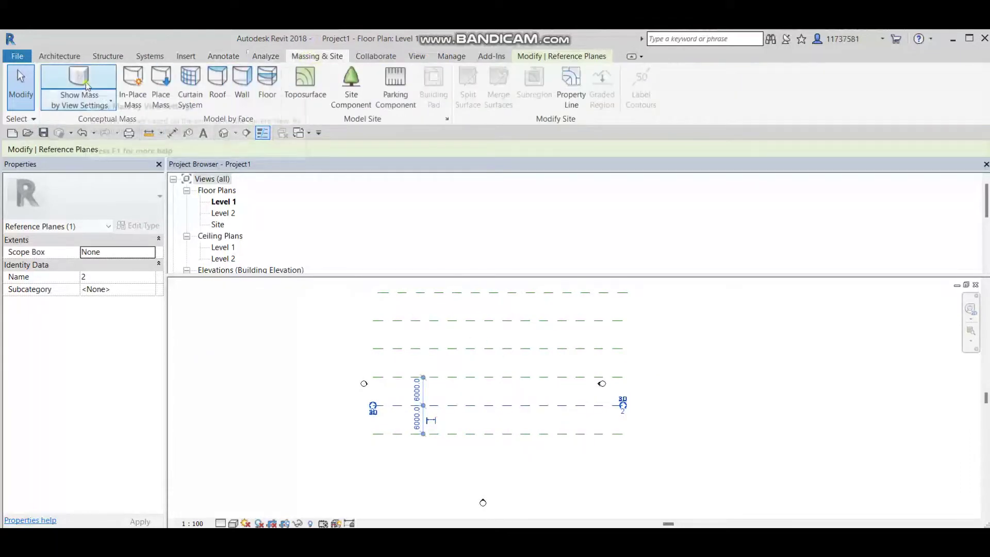
{"action": "left_click", "coordinate": [135, 84]}
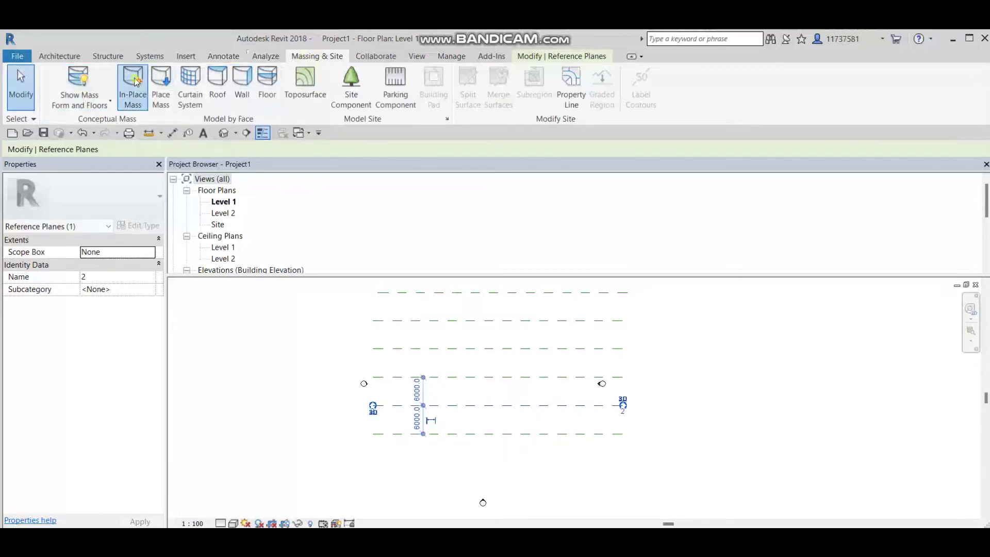
{"action": "left_click", "coordinate": [508, 317]}
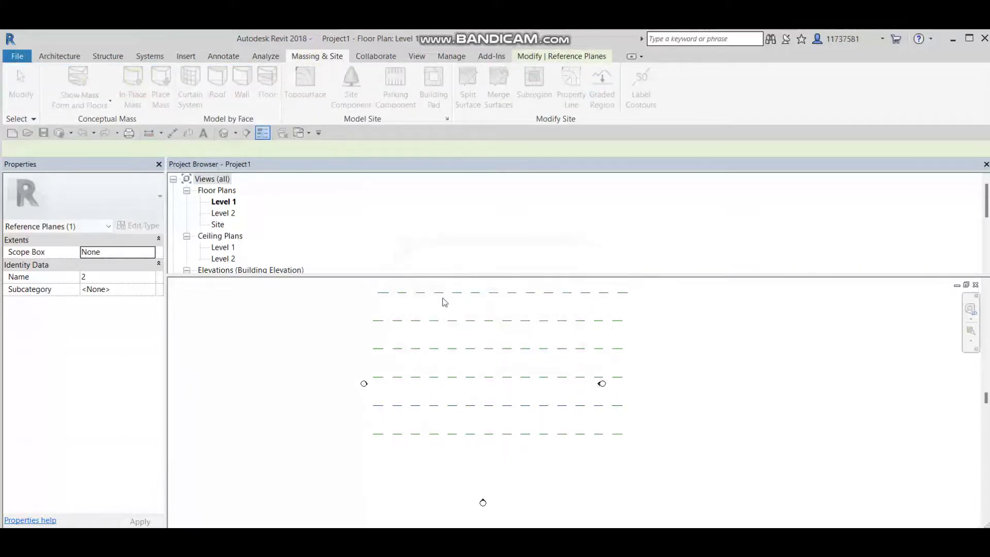
Step: Open the South elevation view of the building
{"action": "scroll", "coordinate": [243, 238], "scroll_direction": "down", "scroll_amount": 3}
{"action": "double_click", "coordinate": [222, 259]}
{"action": "scroll", "coordinate": [459, 362], "scroll_direction": "down", "scroll_amount": 2}
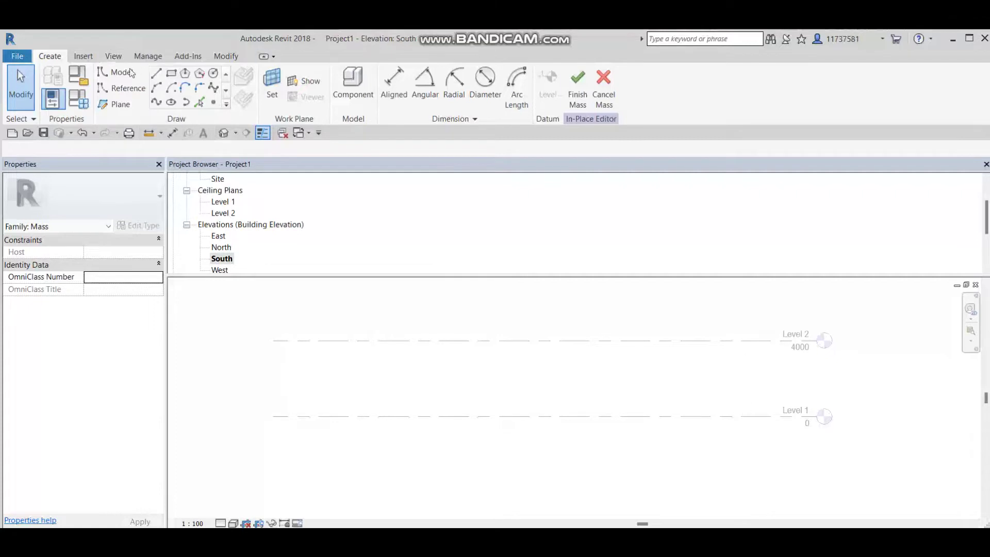
Step: Start a spline model line with Reference Plane : 1 as its work plane
{"action": "left_click", "coordinate": [211, 90]}
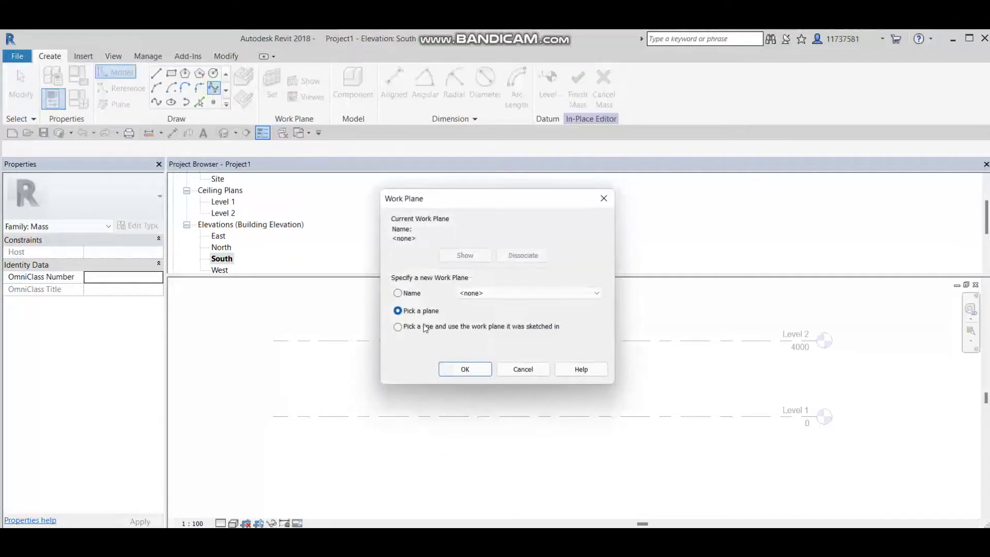
{"action": "left_click", "coordinate": [499, 302]}
{"action": "left_click", "coordinate": [499, 329]}
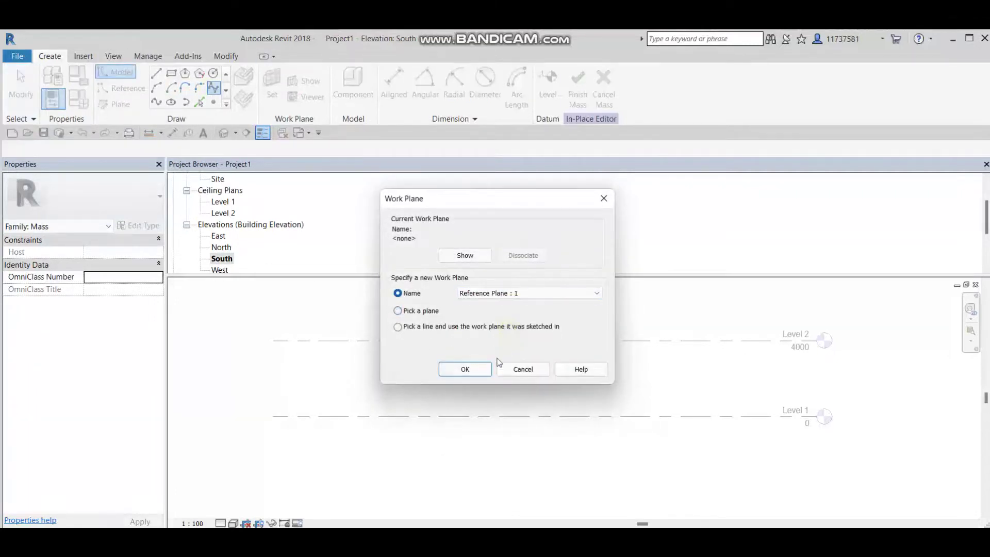
{"action": "left_click", "coordinate": [479, 371]}
Step: Draw an open, wavy arch-shaped spline that starts on Level 1, rises above Level 2 and ends back on Level 1
{"action": "left_click", "coordinate": [443, 416]}
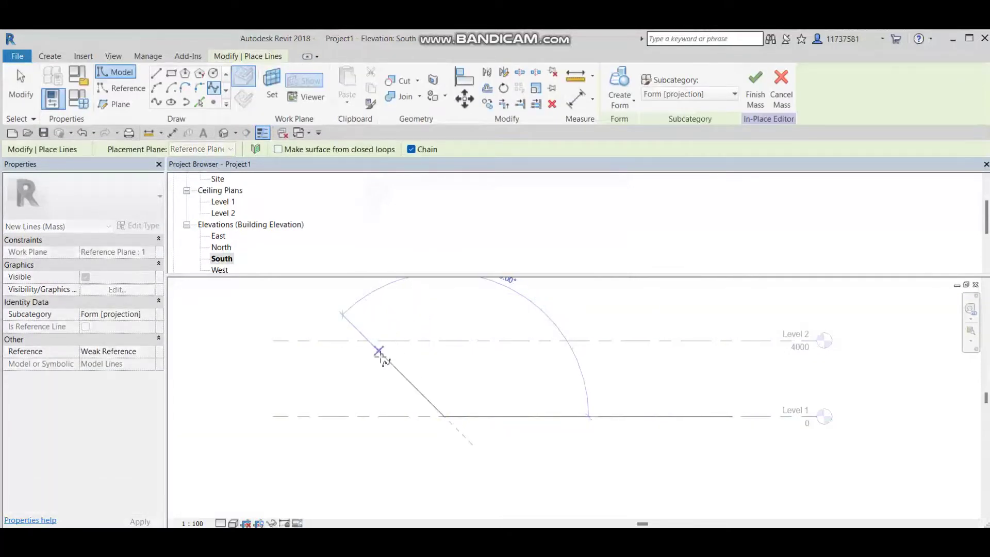
{"action": "left_click", "coordinate": [379, 341]}
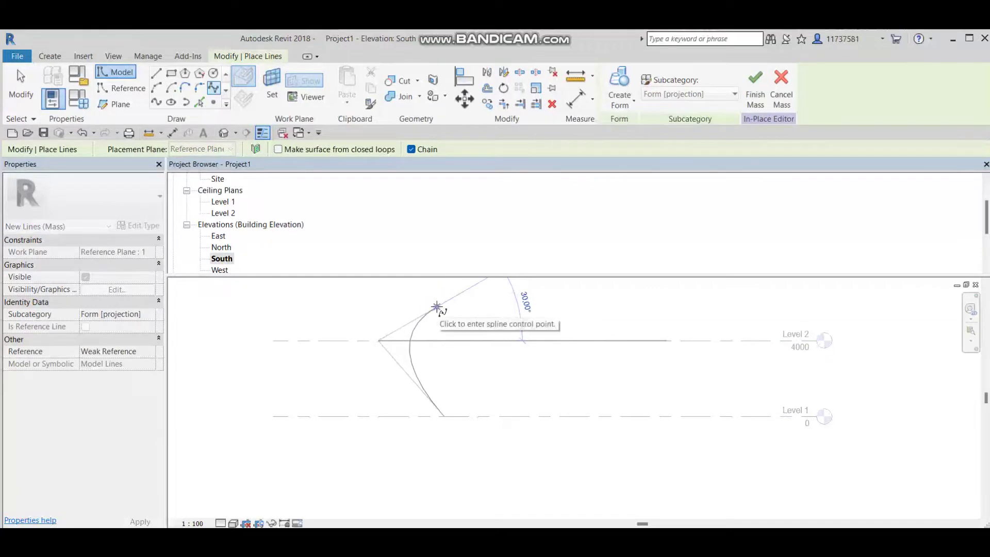
{"action": "left_click", "coordinate": [447, 300]}
{"action": "left_click", "coordinate": [536, 340]}
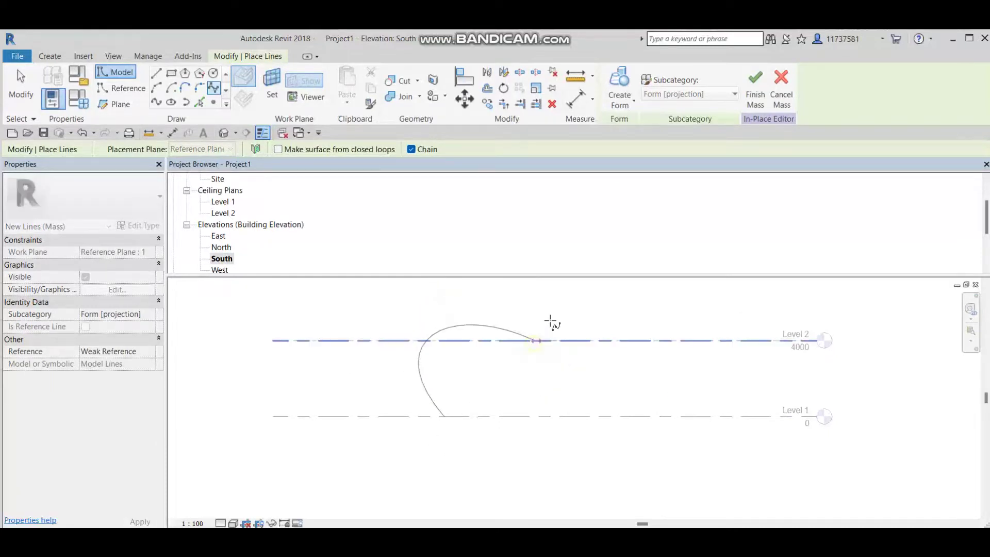
{"action": "left_click", "coordinate": [588, 306]}
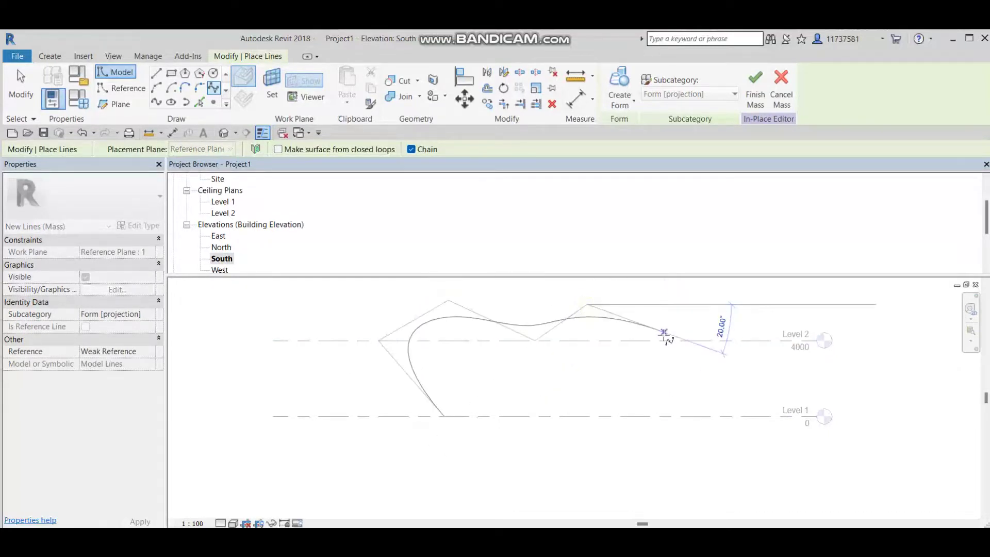
{"action": "left_click", "coordinate": [622, 354]}
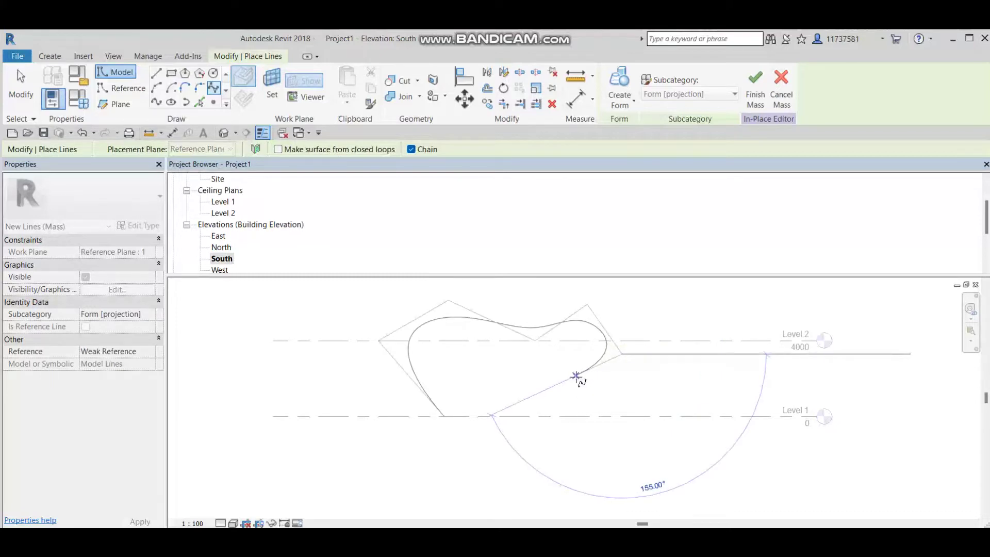
{"action": "left_click", "coordinate": [578, 381]}
{"action": "left_click", "coordinate": [586, 416]}
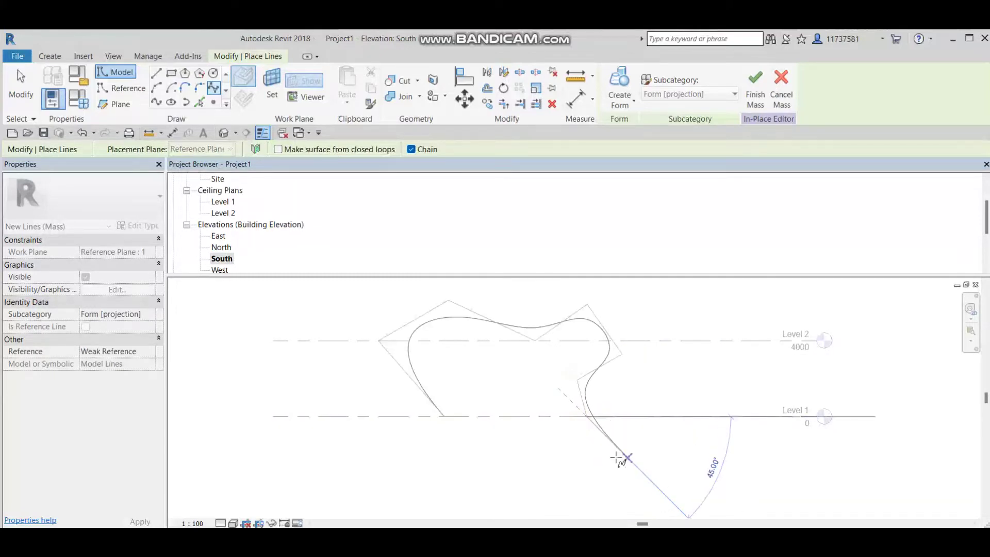
{"action": "key", "text": "Escape"}
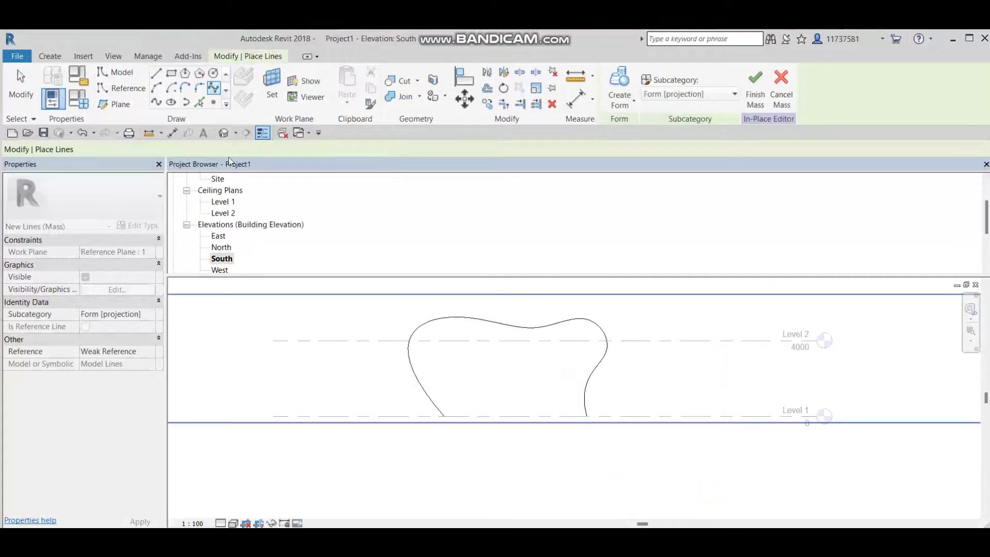
Step: On Reference Plane : 2, draw an open arch spline rising above Level 2 with a dipped top, both ends on Level 1 just inside the first profile
{"action": "left_click", "coordinate": [230, 149]}
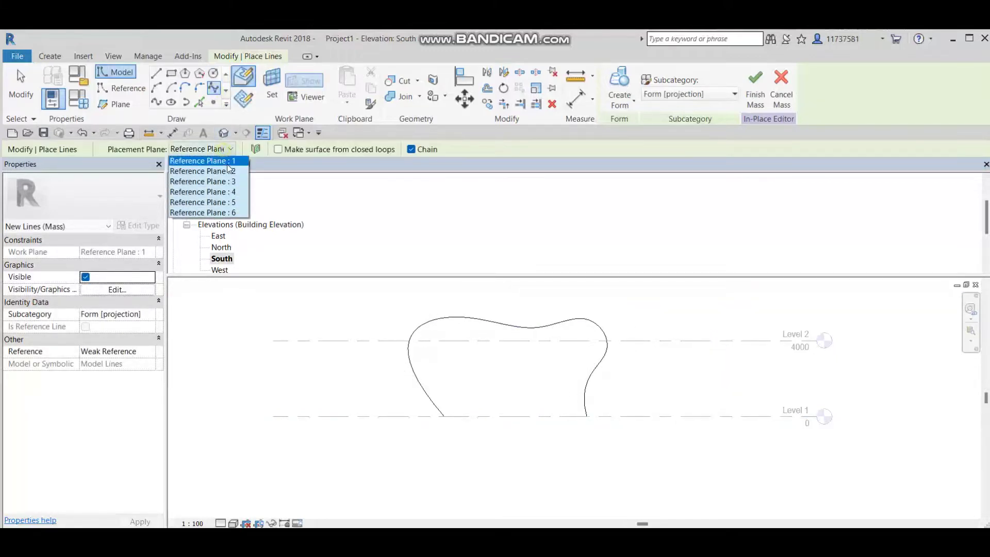
{"action": "left_click", "coordinate": [228, 176]}
{"action": "scroll", "coordinate": [427, 410], "scroll_direction": "up", "scroll_amount": 1}
{"action": "scroll", "coordinate": [427, 410], "scroll_direction": "up", "scroll_amount": 1}
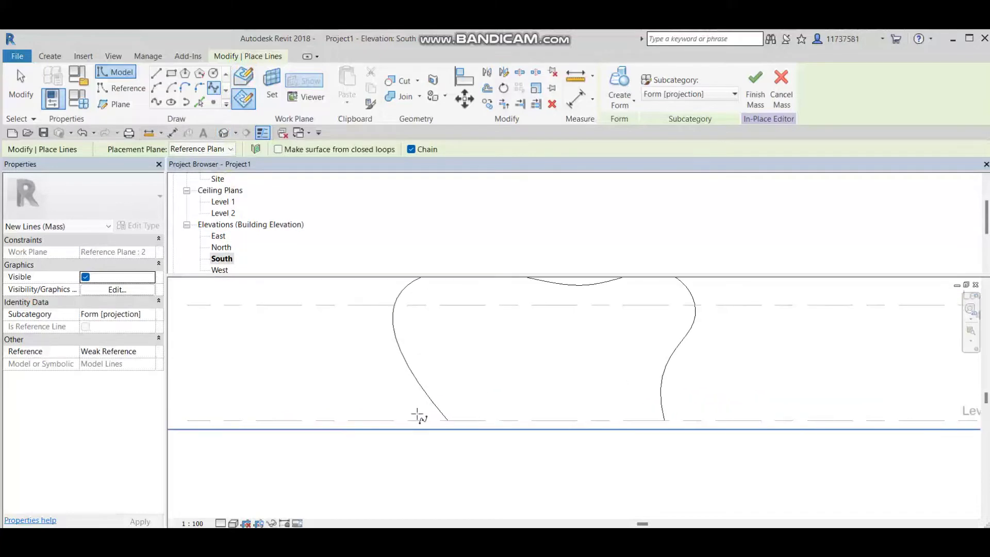
{"action": "left_click", "coordinate": [459, 420]}
{"action": "scroll", "coordinate": [466, 418], "scroll_direction": "up", "scroll_amount": 1}
{"action": "middle_click_drag", "start_coordinate": [468, 421], "coordinate": [459, 472]}
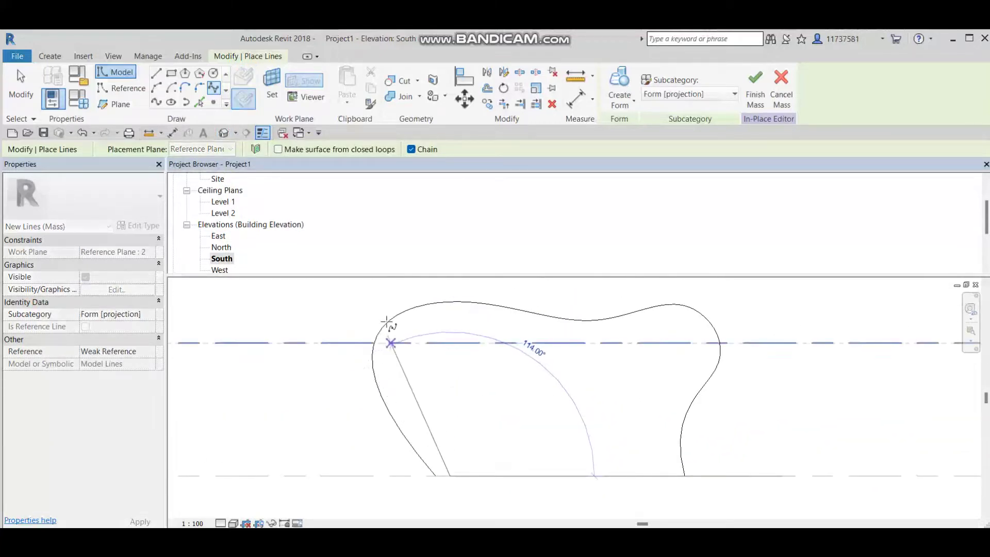
{"action": "left_click", "coordinate": [371, 299]}
{"action": "left_click", "coordinate": [483, 280]}
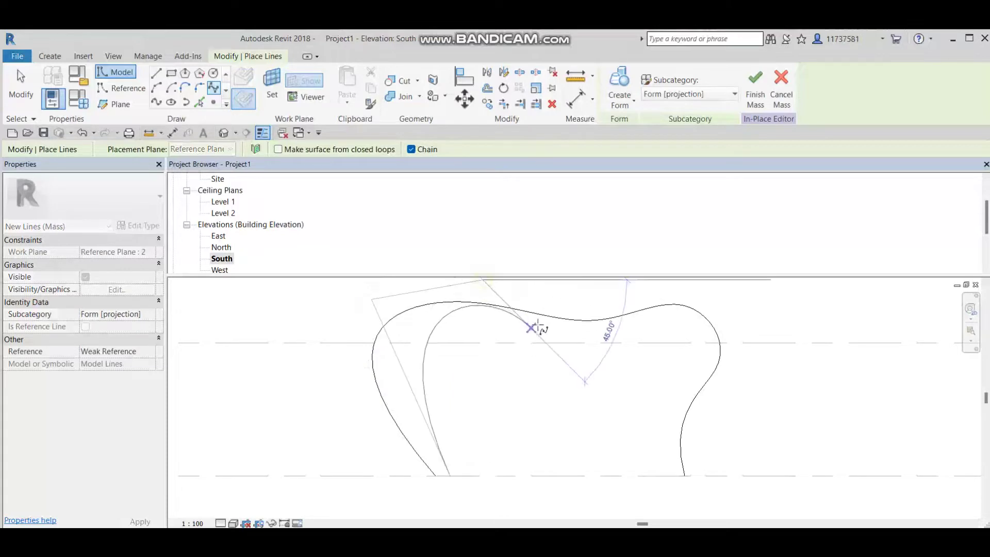
{"action": "left_click", "coordinate": [547, 343]}
{"action": "middle_click_drag", "start_coordinate": [547, 343], "coordinate": [488, 429]}
{"action": "left_click", "coordinate": [570, 344]}
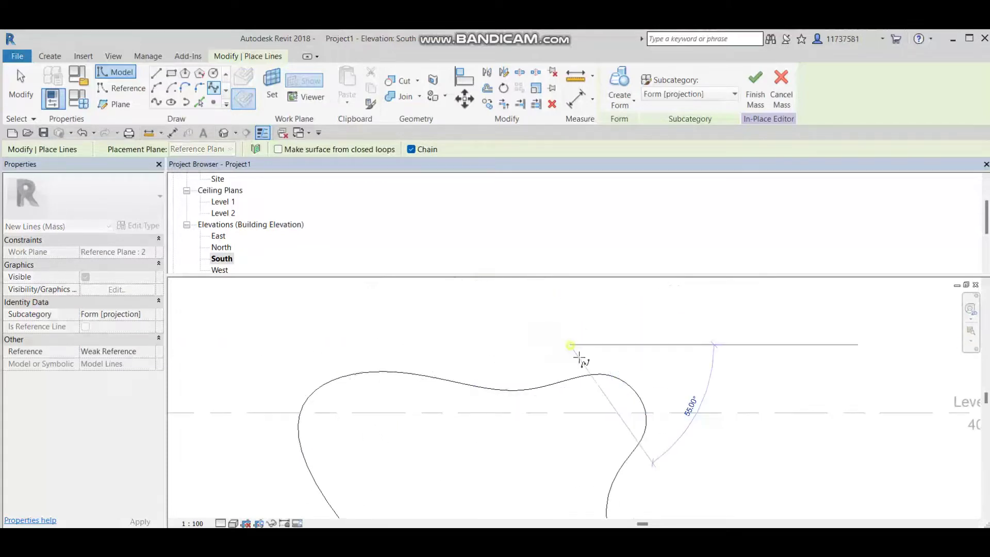
{"action": "left_click", "coordinate": [621, 442]}
{"action": "middle_click_drag", "start_coordinate": [621, 477], "coordinate": [545, 379]}
{"action": "left_click", "coordinate": [518, 418]}
{"action": "left_click", "coordinate": [524, 447]}
{"action": "left_click", "coordinate": [526, 450]}
{"action": "key", "text": "Escape"}
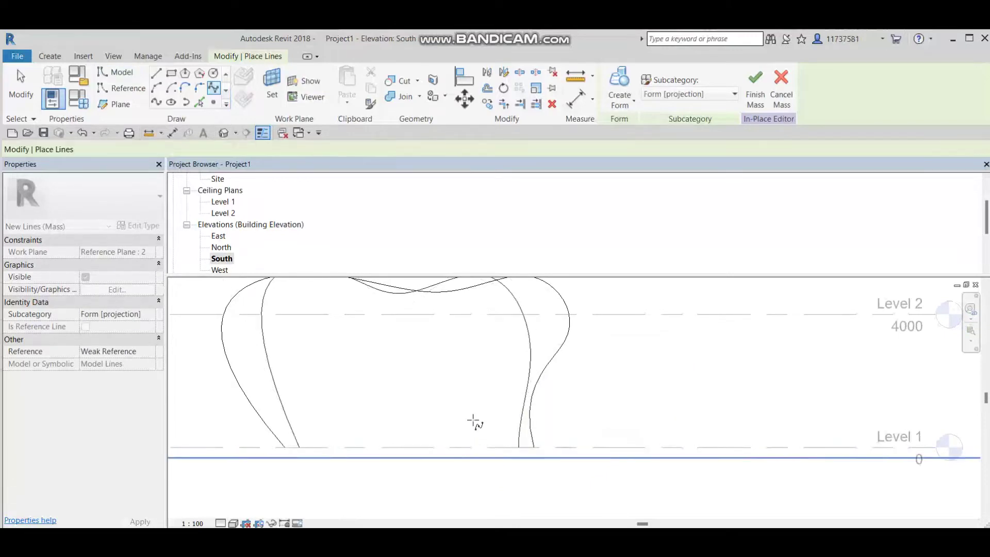
{"action": "scroll", "coordinate": [459, 439], "scroll_direction": "down", "scroll_amount": 2}
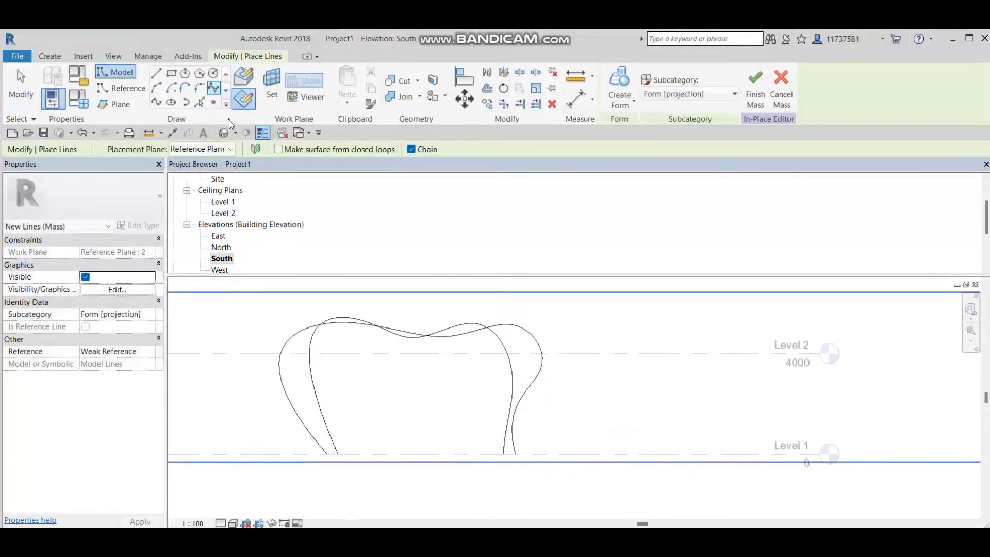
Step: Check the two spline profiles in the default 3D view and return to the South elevation
{"action": "left_click", "coordinate": [217, 93]}
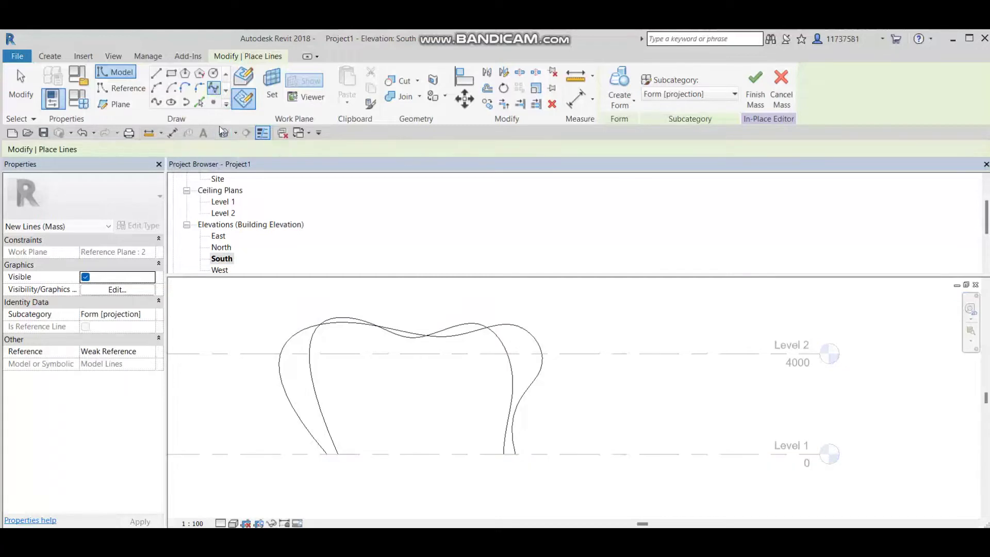
{"action": "left_click", "coordinate": [224, 135]}
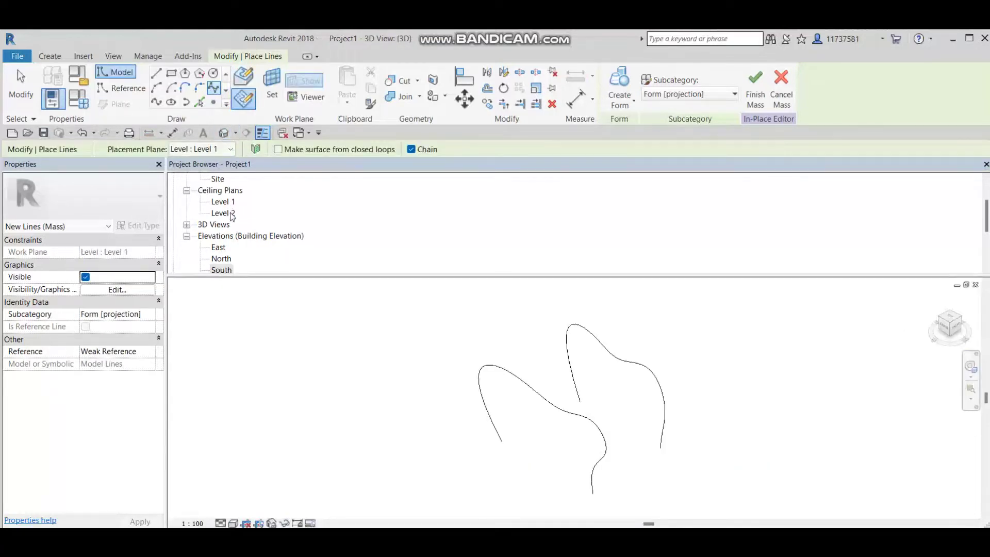
{"action": "double_click", "coordinate": [222, 269]}
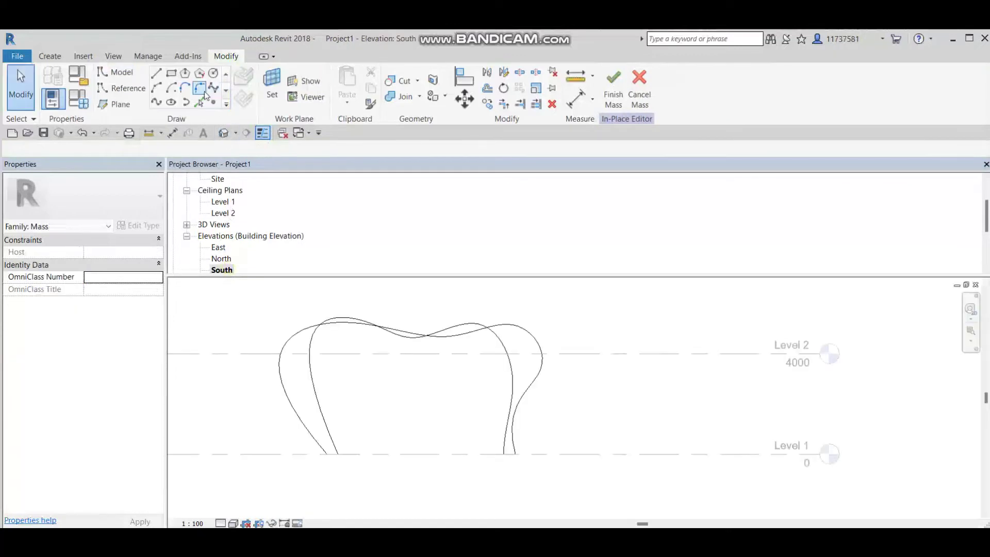
Step: On Reference Plane : 3, draw a lower arch spline peaking slightly above Level 2, with both ends on Level 1 inside the second profile
{"action": "left_click", "coordinate": [214, 90]}
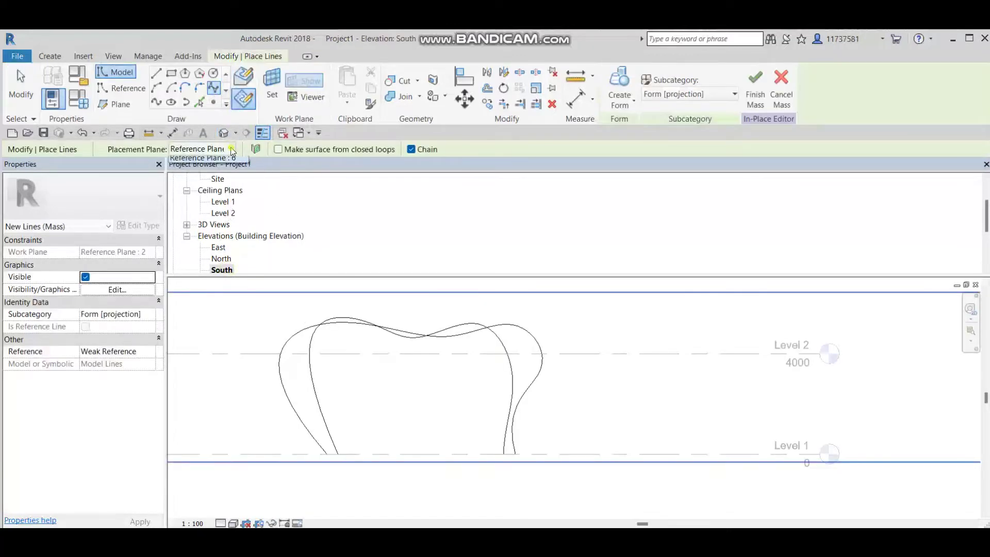
{"action": "left_click", "coordinate": [232, 149]}
{"action": "left_click", "coordinate": [236, 193]}
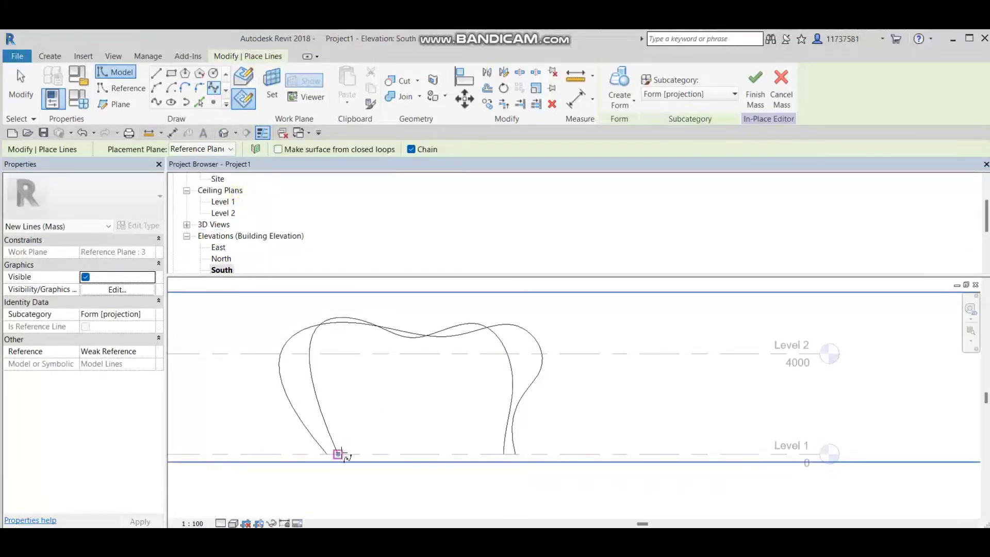
{"action": "scroll", "coordinate": [312, 453], "scroll_direction": "up", "scroll_amount": 2}
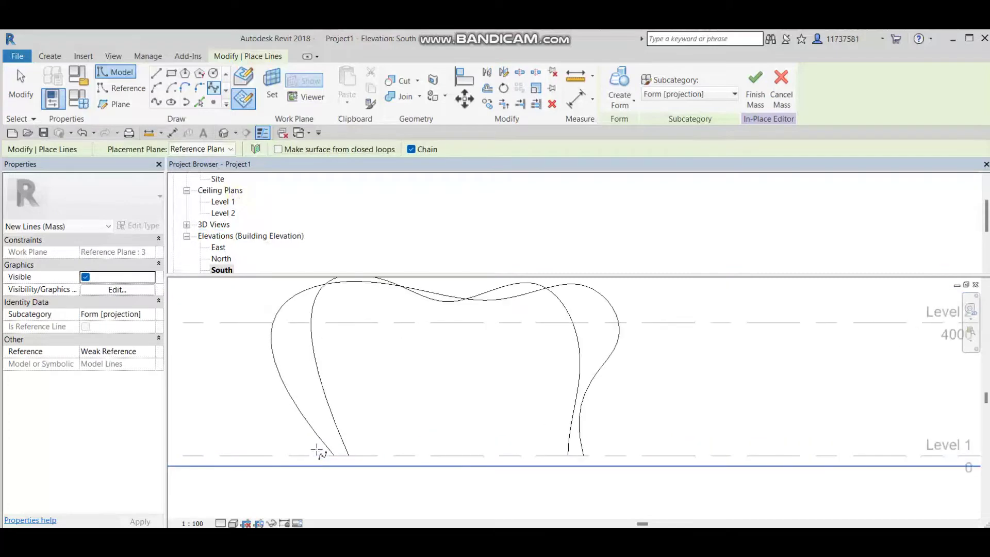
{"action": "left_click", "coordinate": [358, 456]}
{"action": "middle_click_drag", "start_coordinate": [364, 429], "coordinate": [366, 477]}
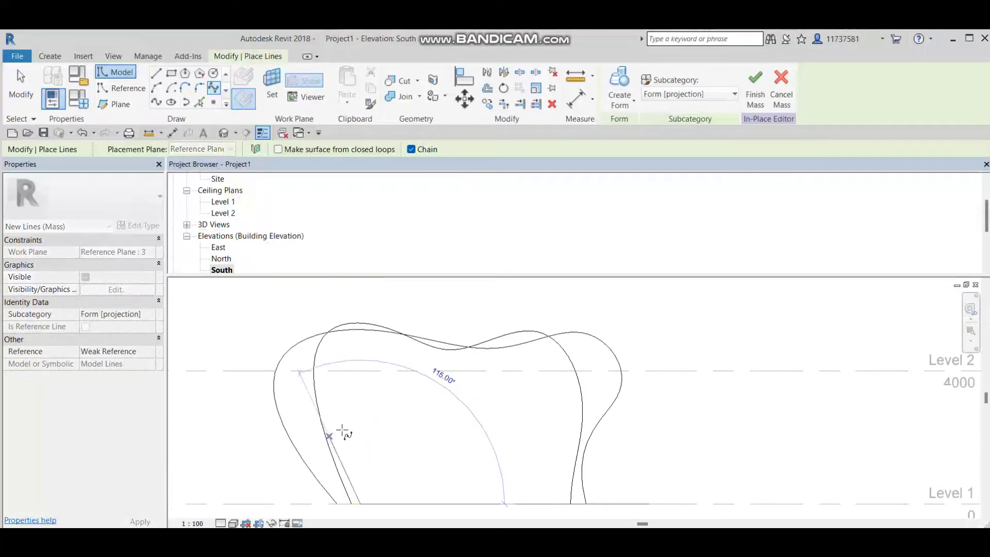
{"action": "left_click", "coordinate": [332, 421]}
{"action": "left_click", "coordinate": [367, 343]}
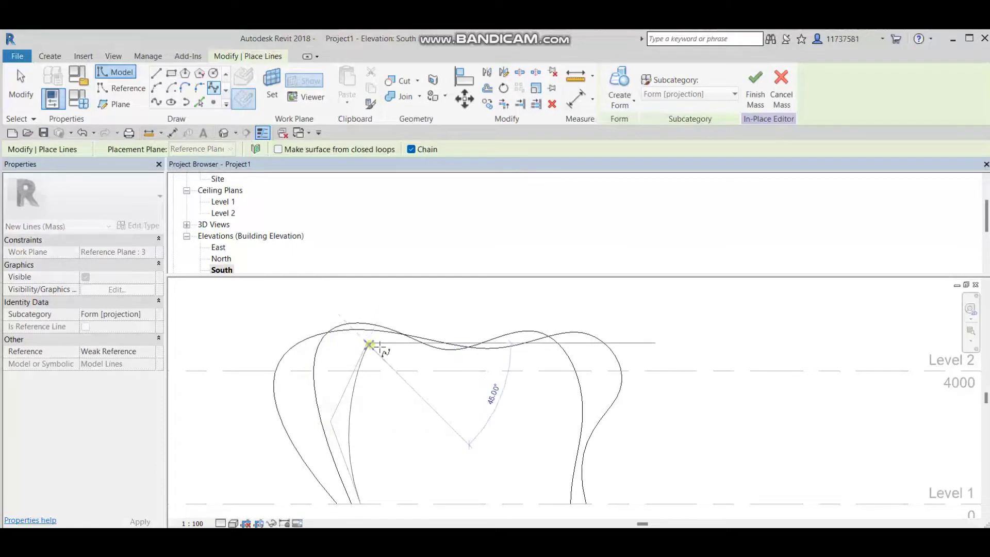
{"action": "left_click", "coordinate": [407, 343]}
{"action": "left_click", "coordinate": [469, 370]}
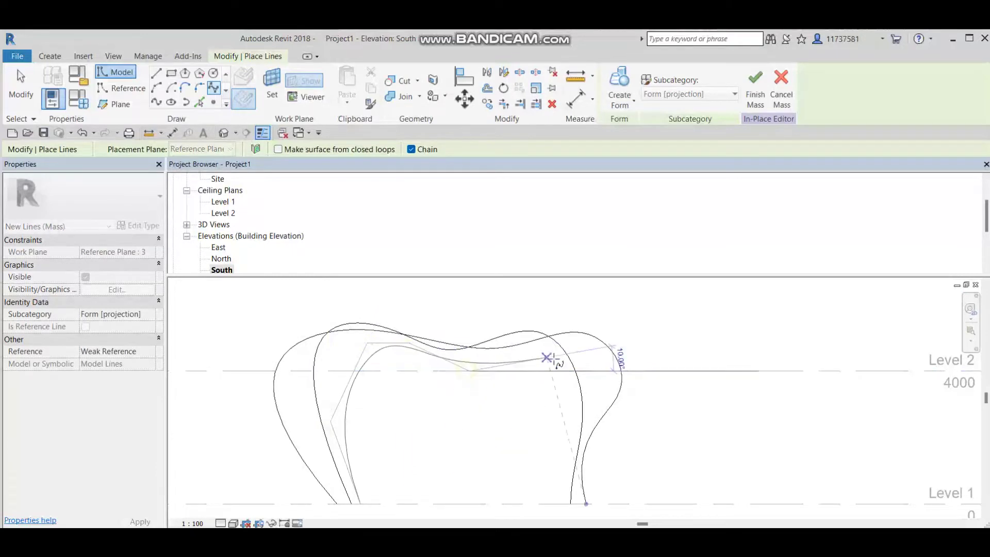
{"action": "left_click", "coordinate": [604, 350]}
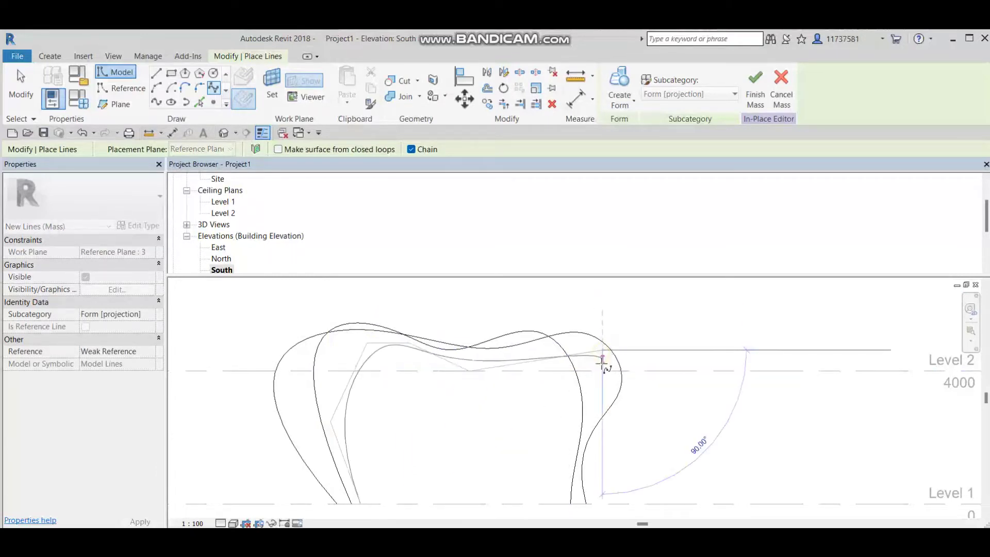
{"action": "left_click", "coordinate": [601, 392]}
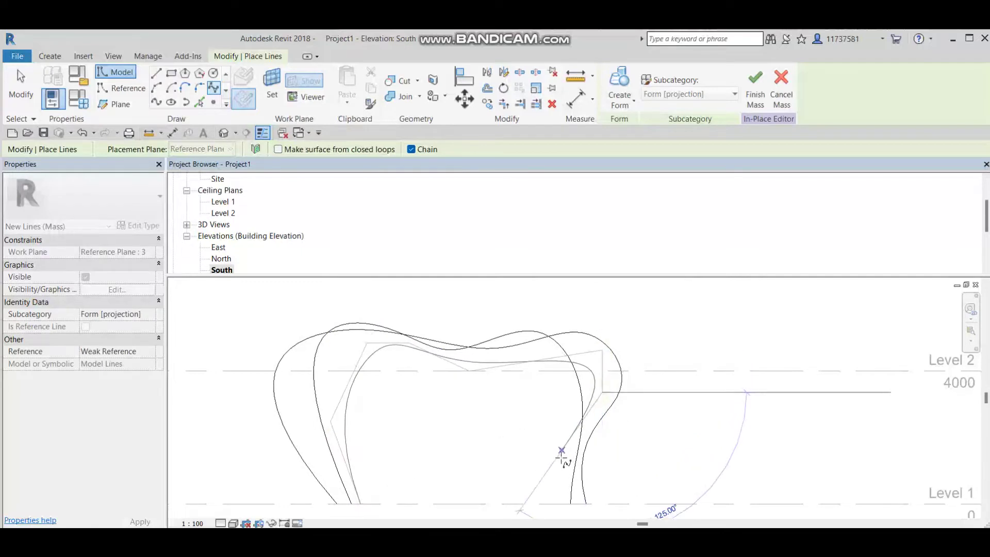
{"action": "left_click", "coordinate": [561, 504]}
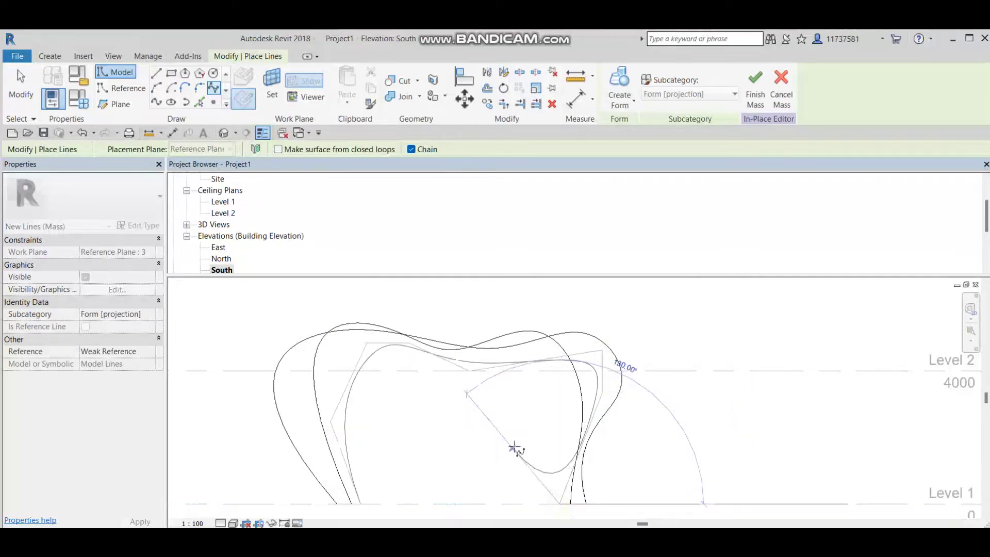
{"action": "key", "text": "Escape"}
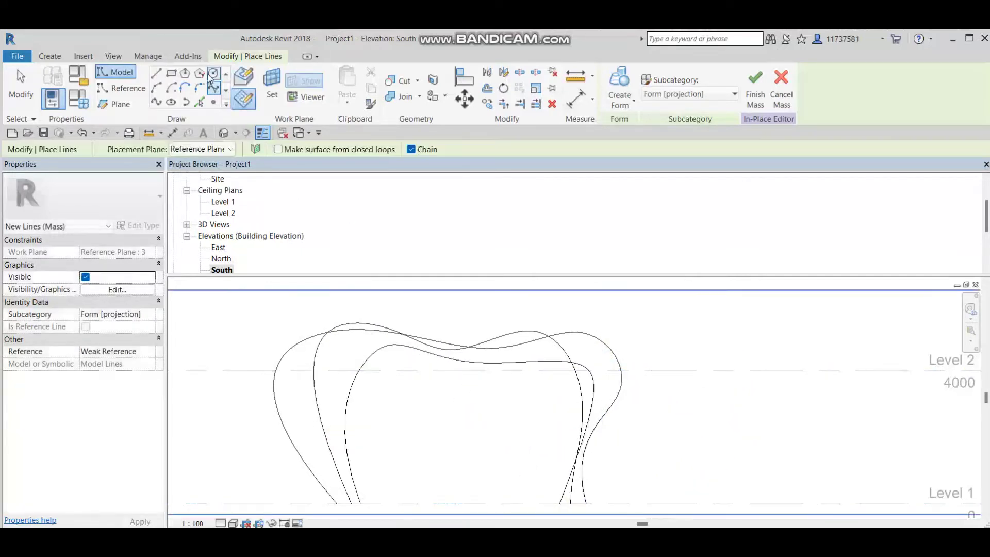
Step: On Reference Plane : 4, draw an open flat-topped spline from Level 1 between the first two profiles' left ends to just inside the third's right end
{"action": "left_click", "coordinate": [214, 93]}
{"action": "left_click", "coordinate": [214, 93]}
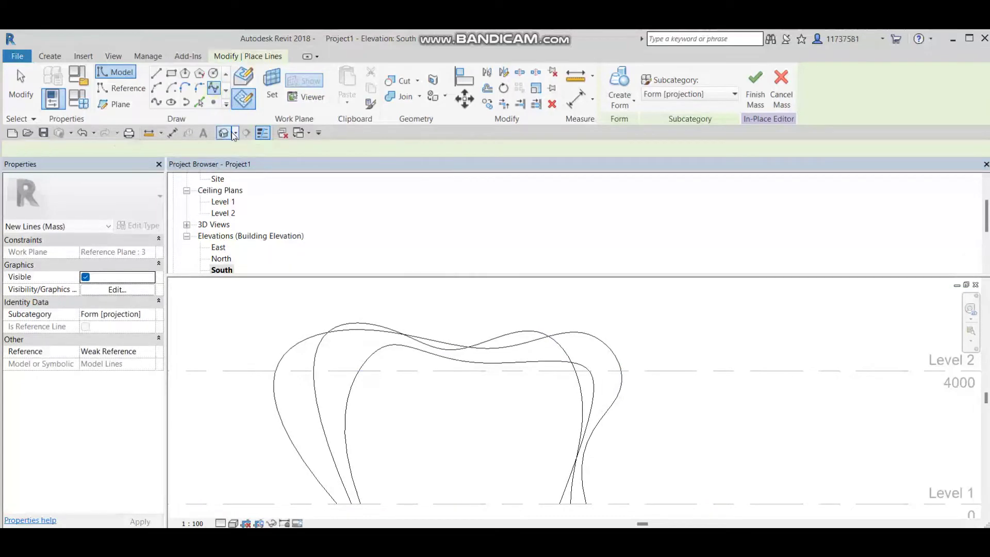
{"action": "left_click", "coordinate": [213, 91]}
{"action": "left_click", "coordinate": [227, 151]}
{"action": "left_click", "coordinate": [210, 202]}
{"action": "middle_click_drag", "start_coordinate": [372, 386], "coordinate": [360, 334]}
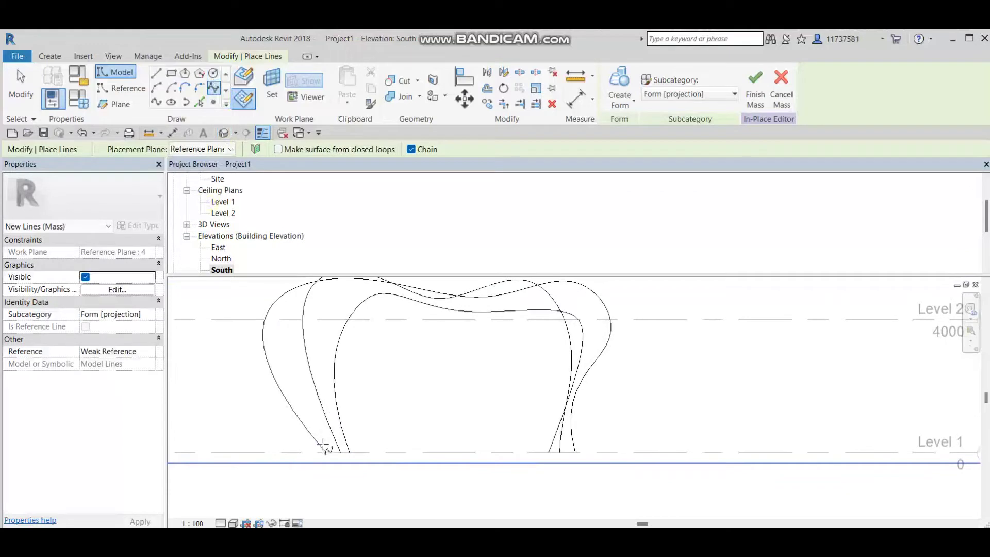
{"action": "scroll", "coordinate": [327, 453], "scroll_direction": "up", "scroll_amount": 1}
{"action": "left_click", "coordinate": [332, 453]}
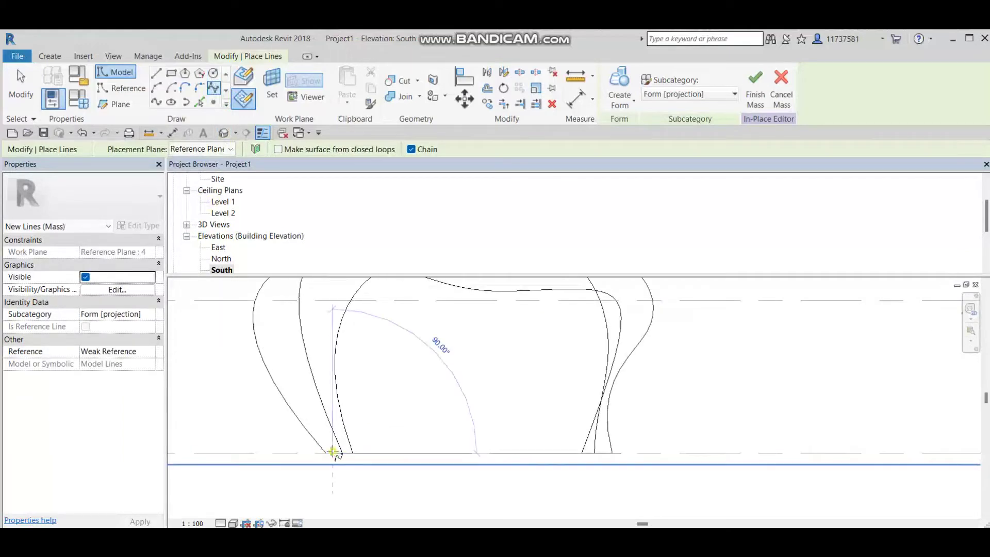
{"action": "middle_click_drag", "start_coordinate": [231, 349], "coordinate": [217, 482]}
{"action": "left_click", "coordinate": [216, 482]}
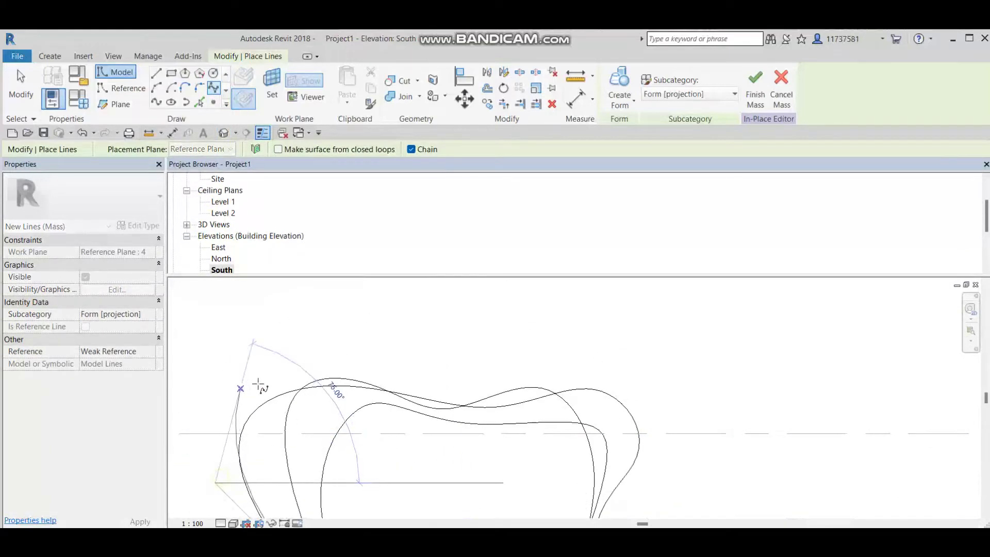
{"action": "left_click", "coordinate": [281, 397]}
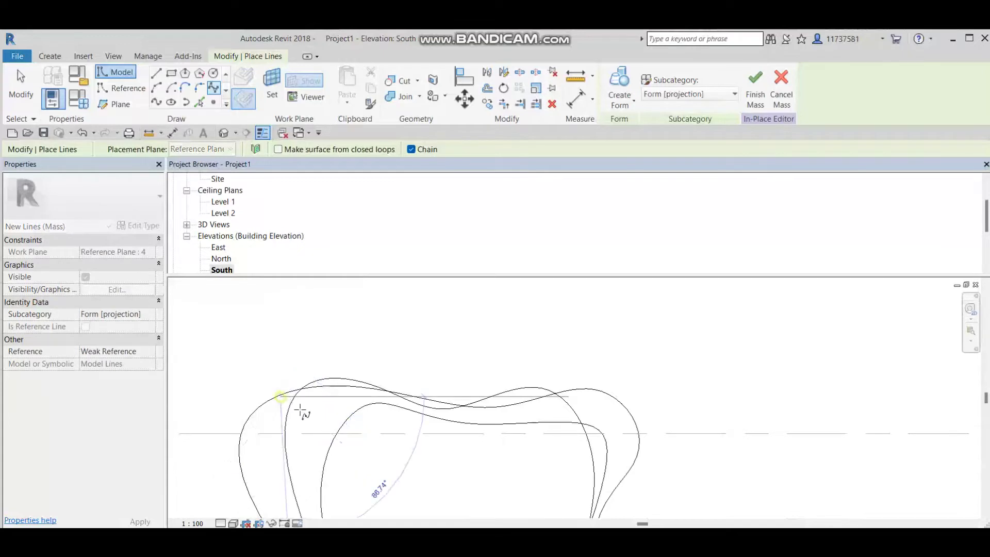
{"action": "left_click", "coordinate": [455, 433]}
{"action": "left_click", "coordinate": [605, 416]}
{"action": "middle_click_drag", "start_coordinate": [603, 442], "coordinate": [631, 394]}
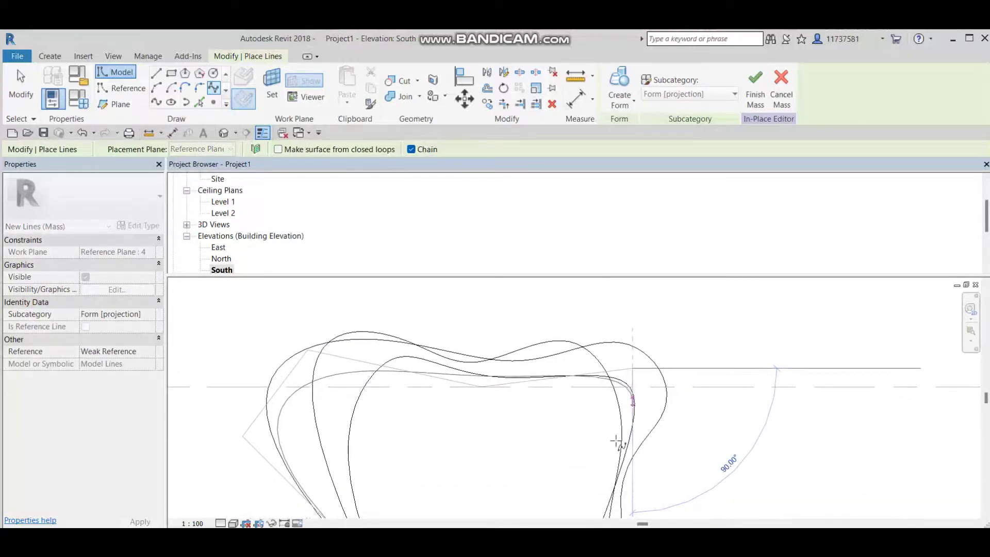
{"action": "middle_click_drag", "start_coordinate": [597, 491], "coordinate": [586, 453]}
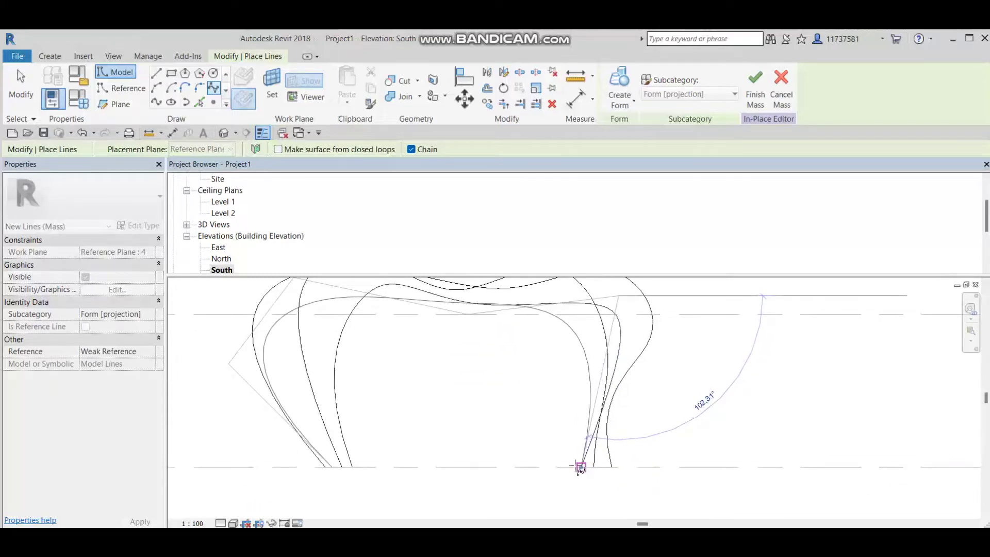
{"action": "left_click", "coordinate": [573, 445]}
{"action": "key", "text": "Escape"}
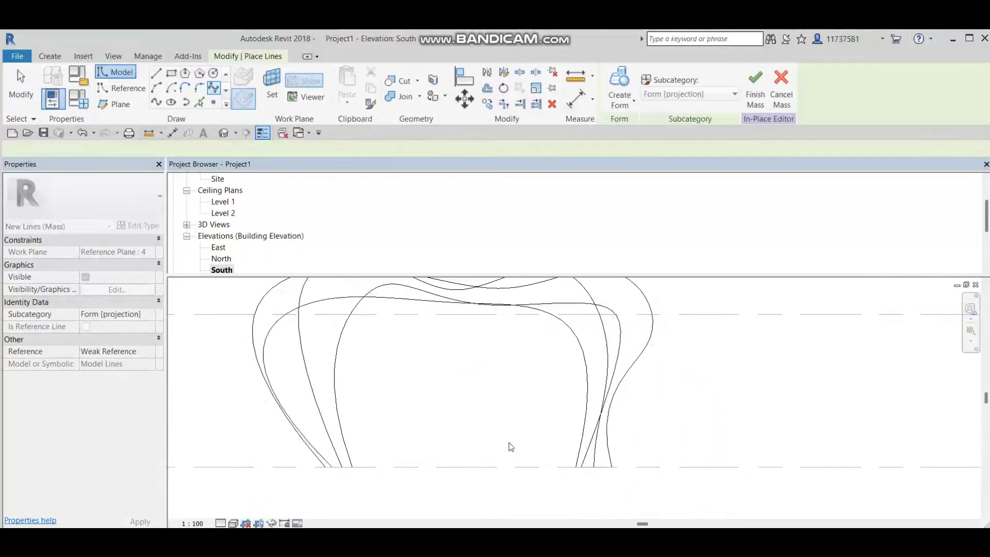
{"action": "scroll", "coordinate": [369, 395], "scroll_direction": "down", "scroll_amount": 1}
{"action": "middle_click_drag", "start_coordinate": [369, 395], "coordinate": [363, 435]}
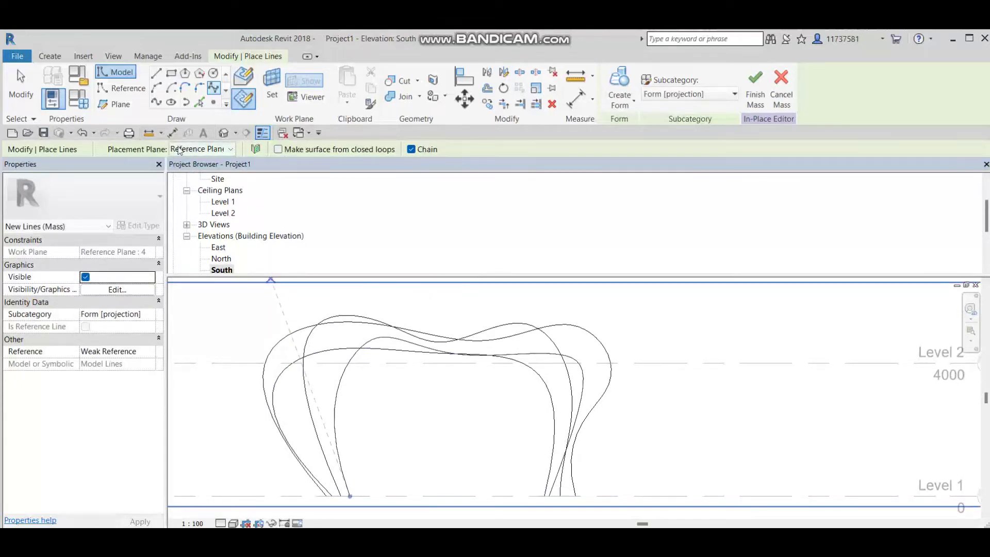
Step: On Reference Plane : 5, draw an open spline from Level 1 outside the other left ends, over Level 2, bending inward down to Level 1
{"action": "left_click", "coordinate": [214, 89]}
{"action": "left_click", "coordinate": [227, 149]}
{"action": "left_click", "coordinate": [225, 213]}
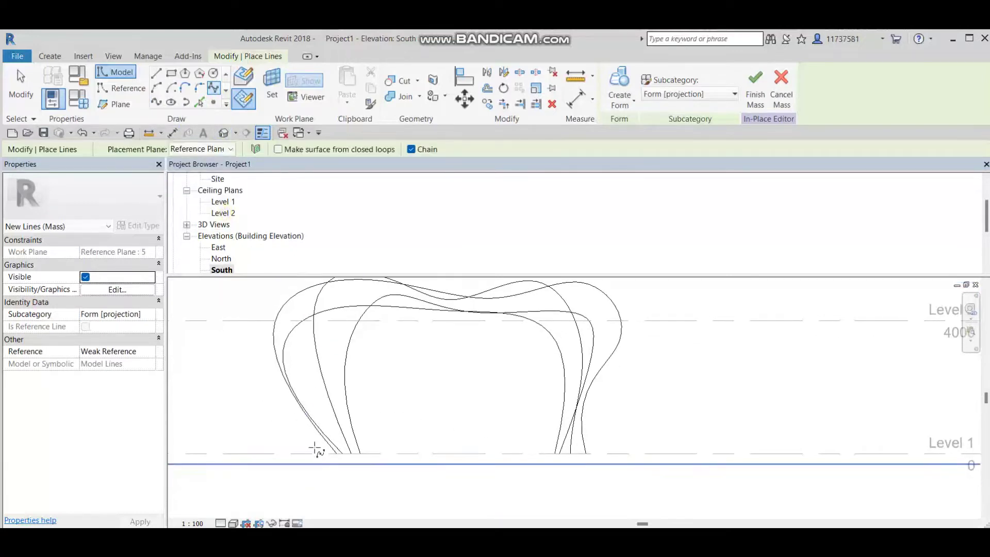
{"action": "left_click", "coordinate": [316, 454]}
{"action": "middle_click_drag", "start_coordinate": [309, 442], "coordinate": [259, 502]}
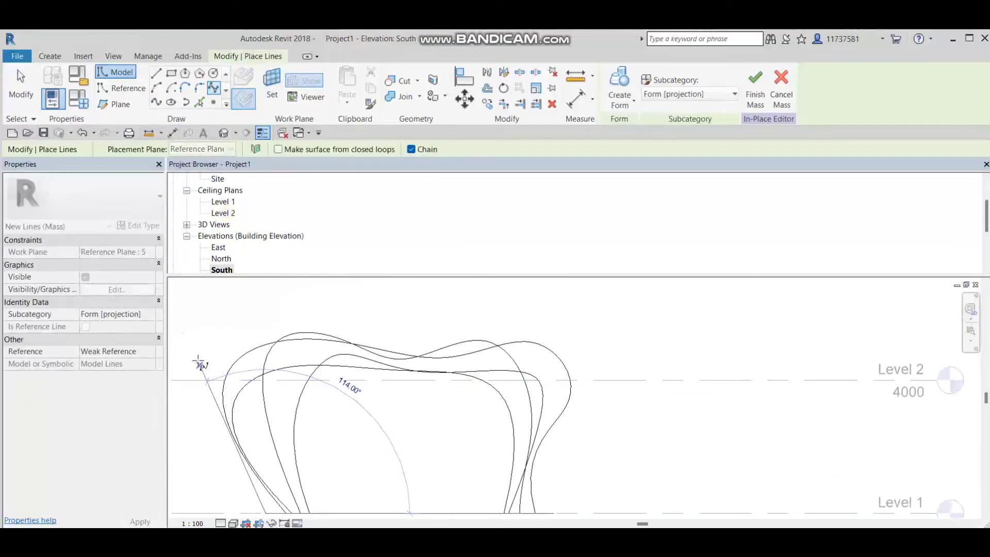
{"action": "left_click", "coordinate": [417, 343]}
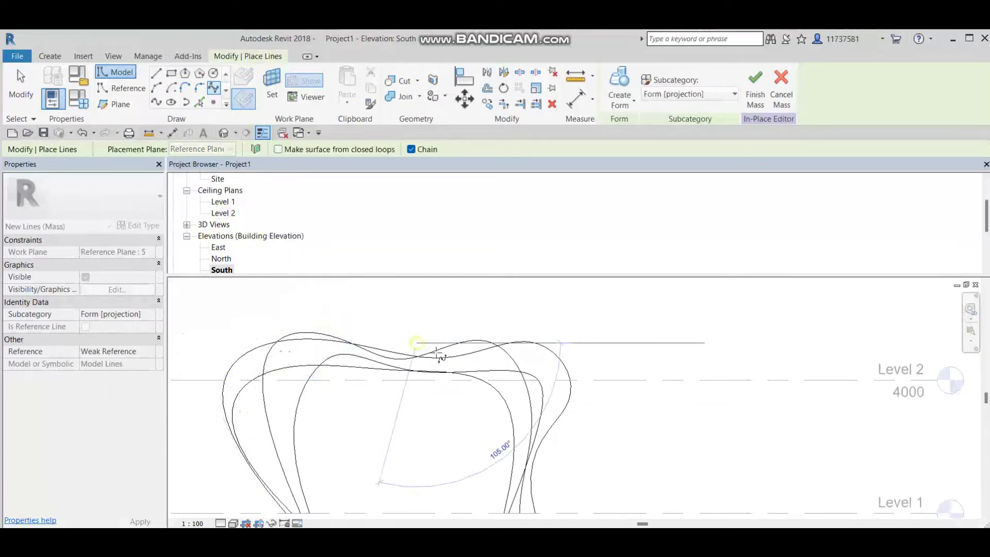
{"action": "left_click", "coordinate": [482, 359]}
{"action": "left_click", "coordinate": [543, 332]}
{"action": "left_click", "coordinate": [477, 442]}
{"action": "scroll", "coordinate": [495, 490], "scroll_direction": "up", "scroll_amount": 3}
{"action": "scroll", "coordinate": [537, 503], "scroll_direction": "up", "scroll_amount": 4}
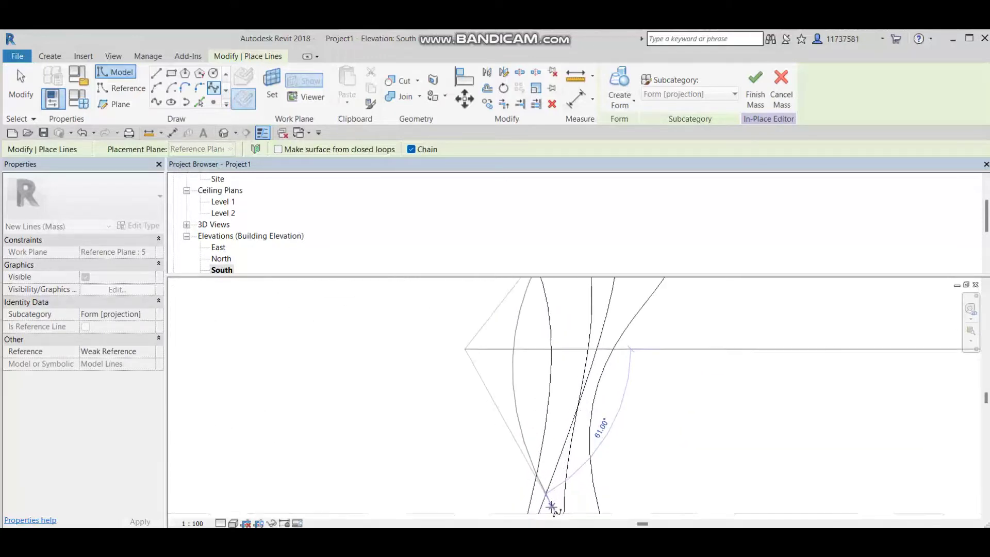
{"action": "middle_click_drag", "start_coordinate": [554, 510], "coordinate": [550, 443]}
{"action": "left_click", "coordinate": [550, 446]}
{"action": "key", "text": "Escape"}
{"action": "scroll", "coordinate": [498, 450], "scroll_direction": "down", "scroll_amount": 6}
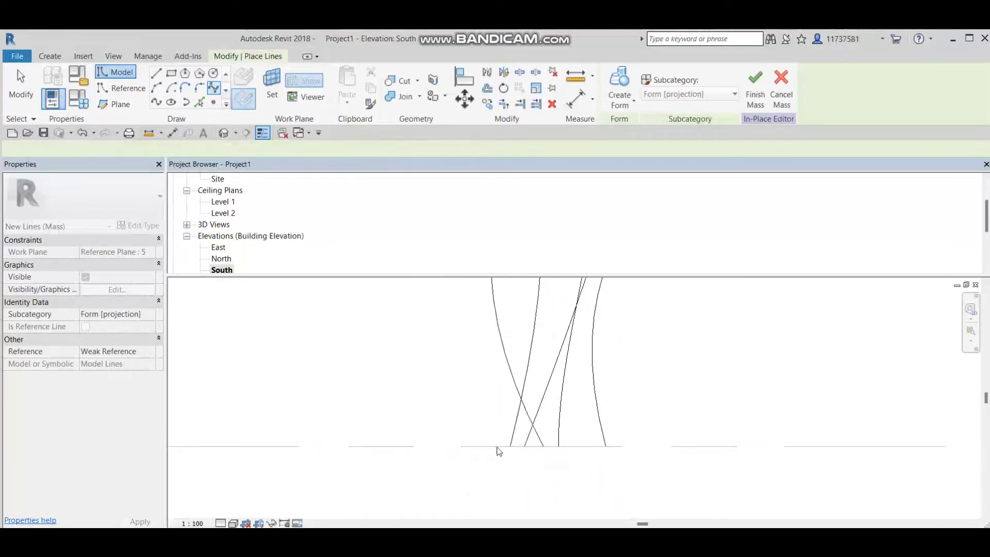
Step: Set the placement plane for another spline model line to Reference Plane : 6
{"action": "middle_click_drag", "start_coordinate": [437, 450], "coordinate": [495, 500]}
{"action": "left_click", "coordinate": [232, 149]}
{"action": "left_click", "coordinate": [196, 225]}
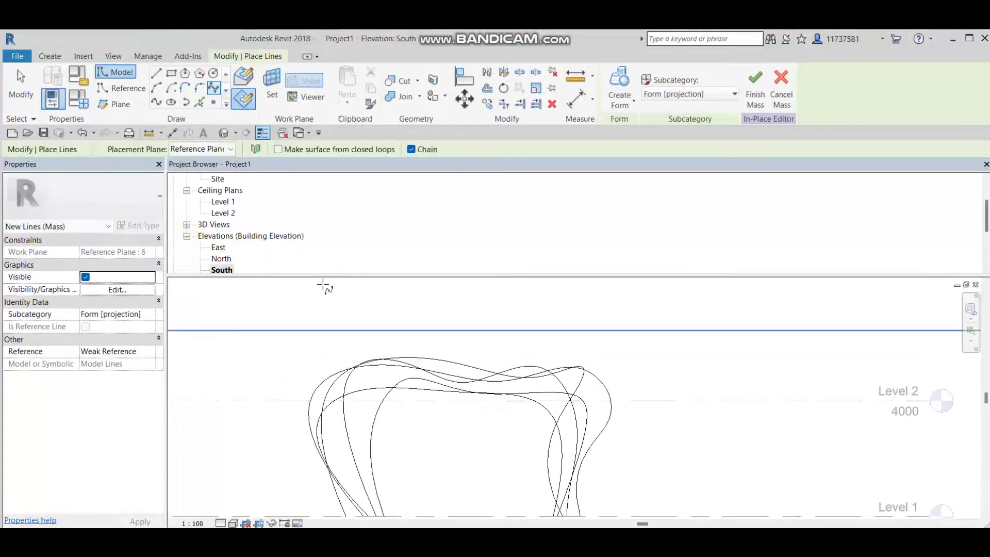
Step: On Reference Plane : 6, draw an open spline from Level 1 between the two leftmost ends, over Level 2, ending on Level 1 inside the other right ends
{"action": "key", "text": "Escape"}
{"action": "scroll", "coordinate": [339, 248], "scroll_direction": "down", "scroll_amount": 1}
{"action": "scroll", "coordinate": [344, 322], "scroll_direction": "down", "scroll_amount": 1}
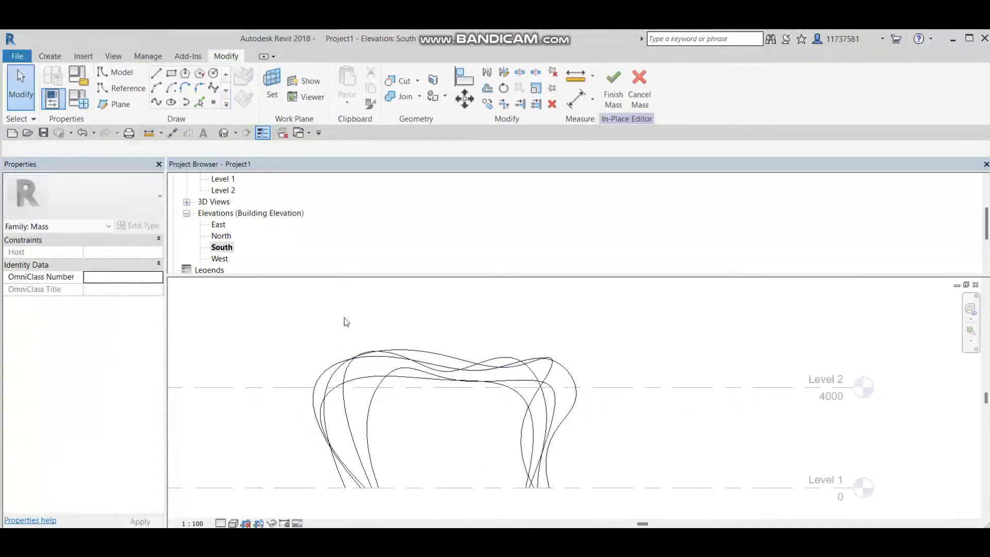
{"action": "middle_click_drag", "start_coordinate": [378, 412], "coordinate": [370, 343]}
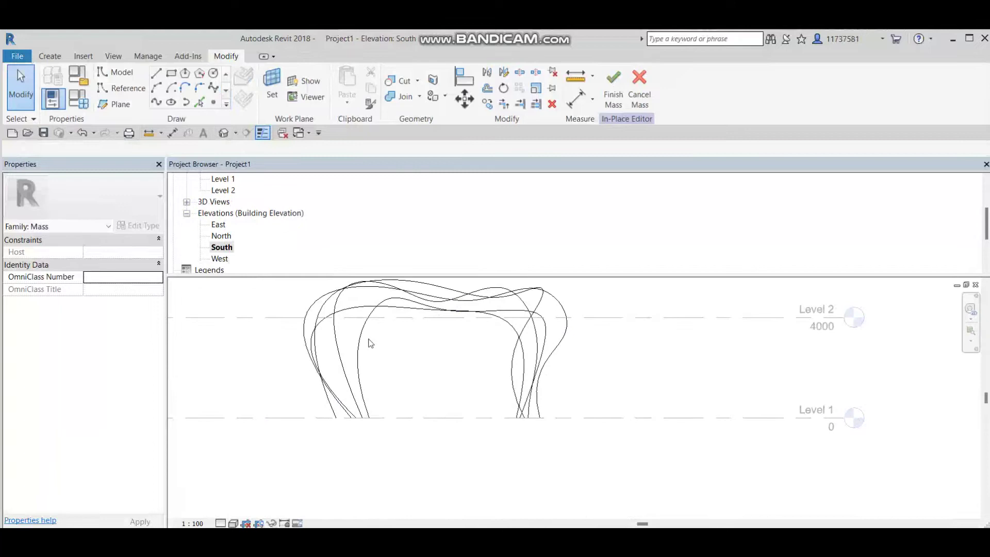
{"action": "left_click", "coordinate": [214, 88]}
{"action": "left_click", "coordinate": [222, 150]}
{"action": "left_click", "coordinate": [196, 225]}
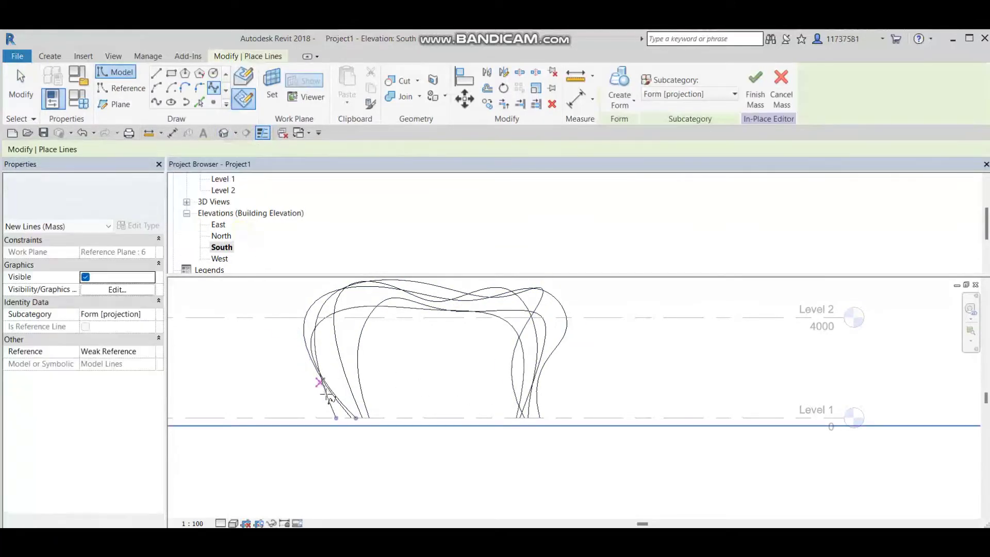
{"action": "scroll", "coordinate": [340, 413], "scroll_direction": "up", "scroll_amount": 2}
{"action": "left_click", "coordinate": [346, 426]}
{"action": "scroll", "coordinate": [345, 425], "scroll_direction": "down", "scroll_amount": 2}
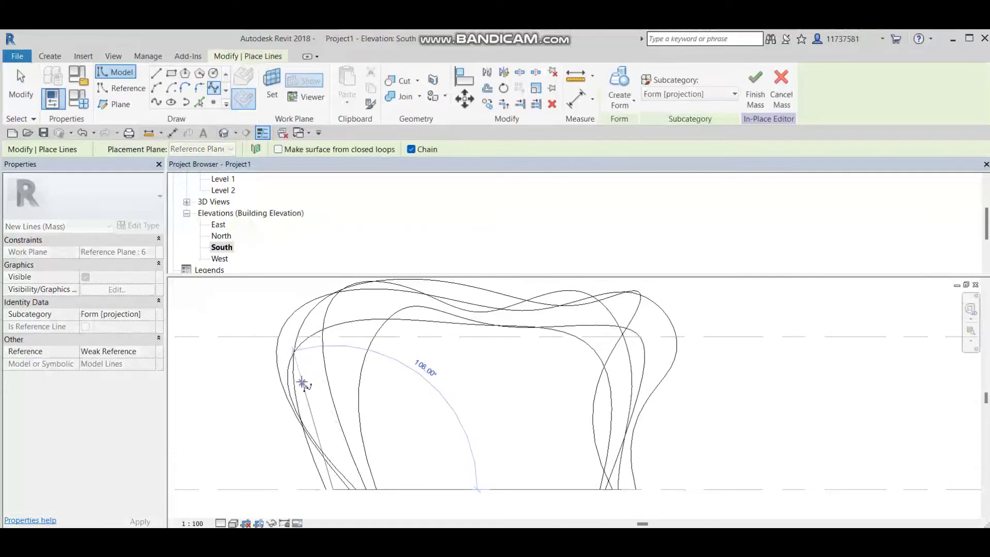
{"action": "left_click", "coordinate": [244, 290]}
{"action": "left_click", "coordinate": [438, 336]}
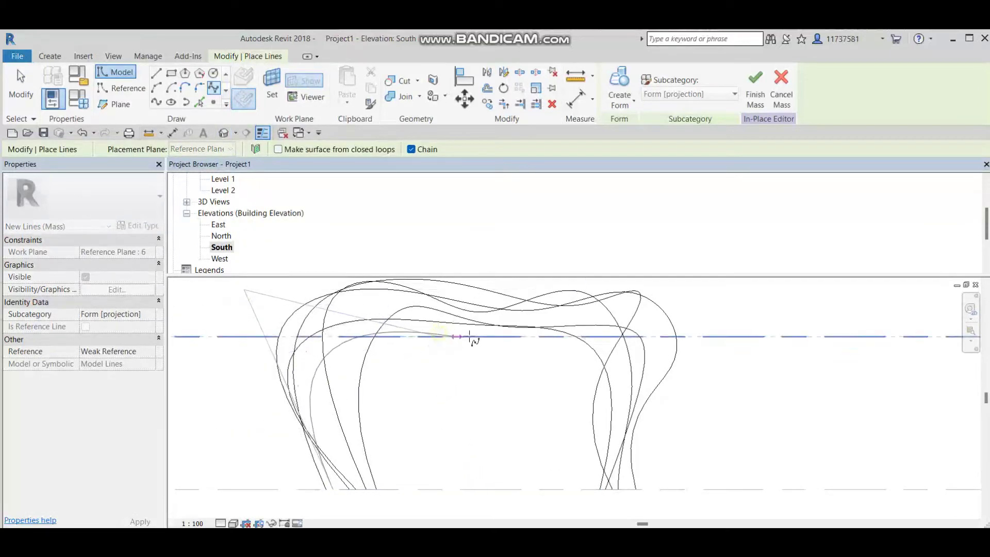
{"action": "left_click", "coordinate": [562, 308]}
{"action": "scroll", "coordinate": [567, 315], "scroll_direction": "up", "scroll_amount": 2}
{"action": "middle_click_drag", "start_coordinate": [640, 424], "coordinate": [632, 322]}
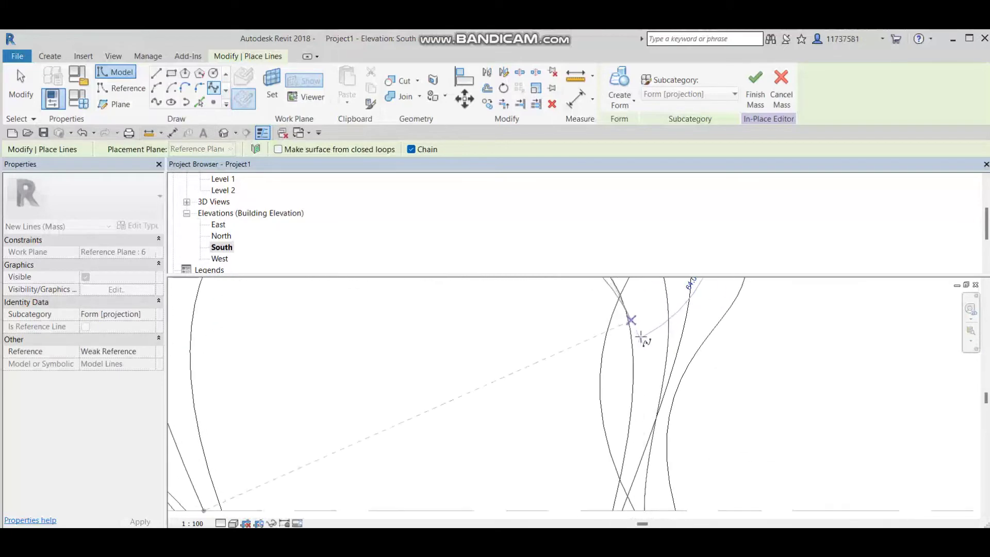
{"action": "left_click", "coordinate": [649, 369]}
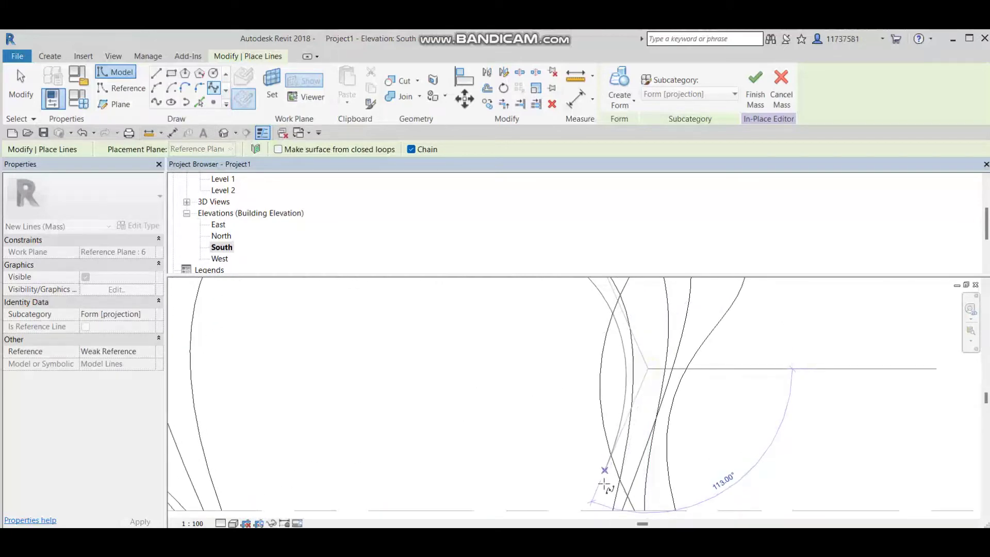
{"action": "left_click", "coordinate": [593, 512]}
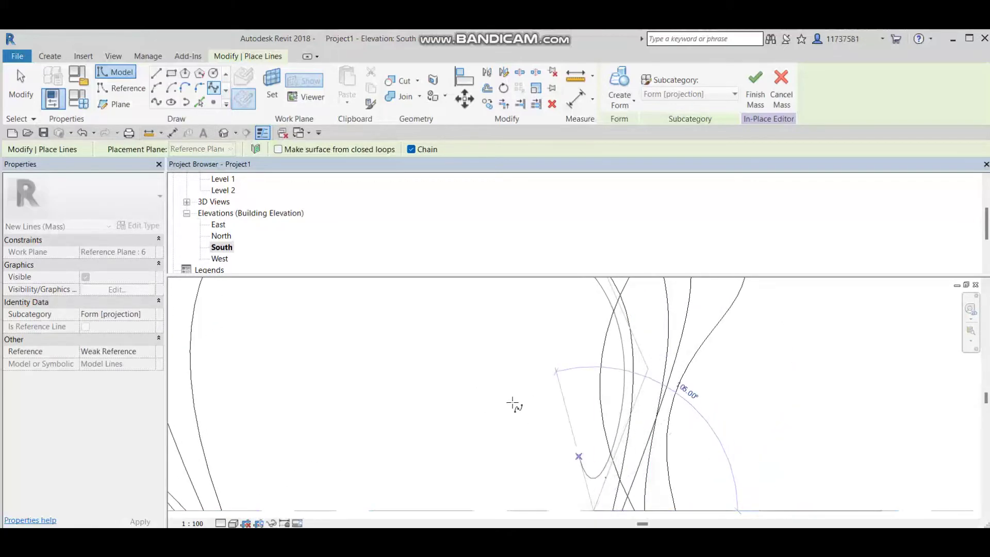
{"action": "key", "text": "Escape"}
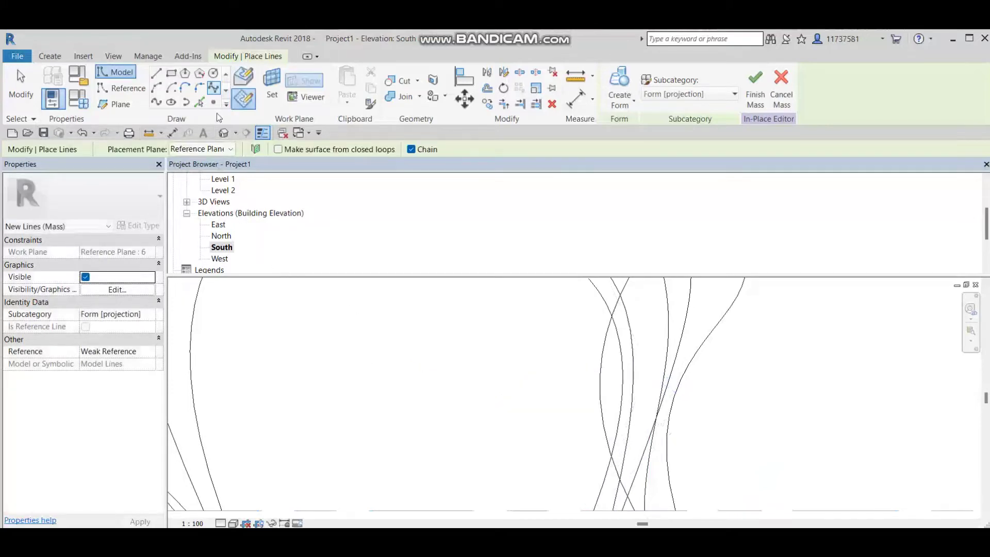
Step: In the default 3D view, select all six spline profiles and create a form from them
{"action": "left_click", "coordinate": [224, 133]}
{"action": "middle_click_drag", "start_coordinate": [559, 424], "coordinate": [508, 407], "text": "shift"}
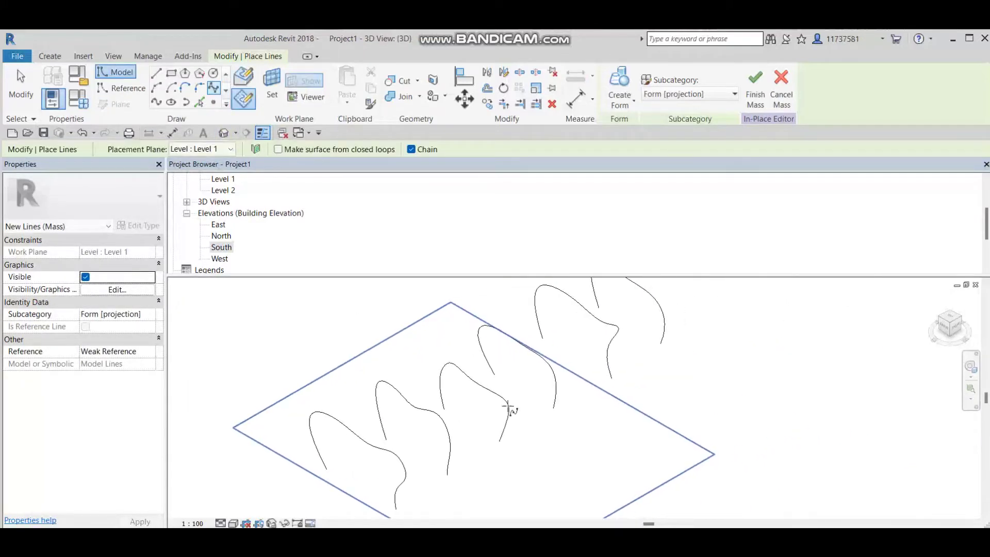
{"action": "key", "text": "Escape"}
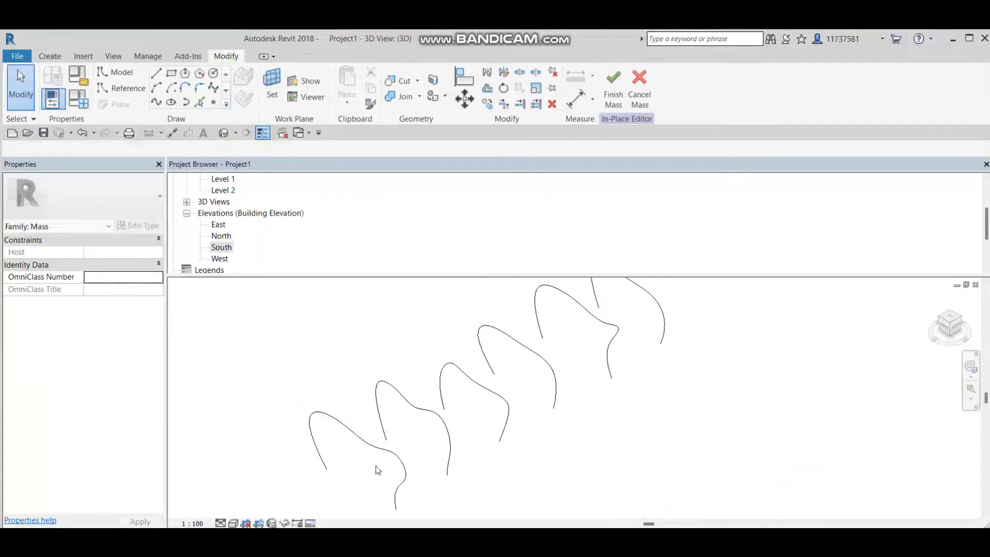
{"action": "left_click", "coordinate": [390, 453]}
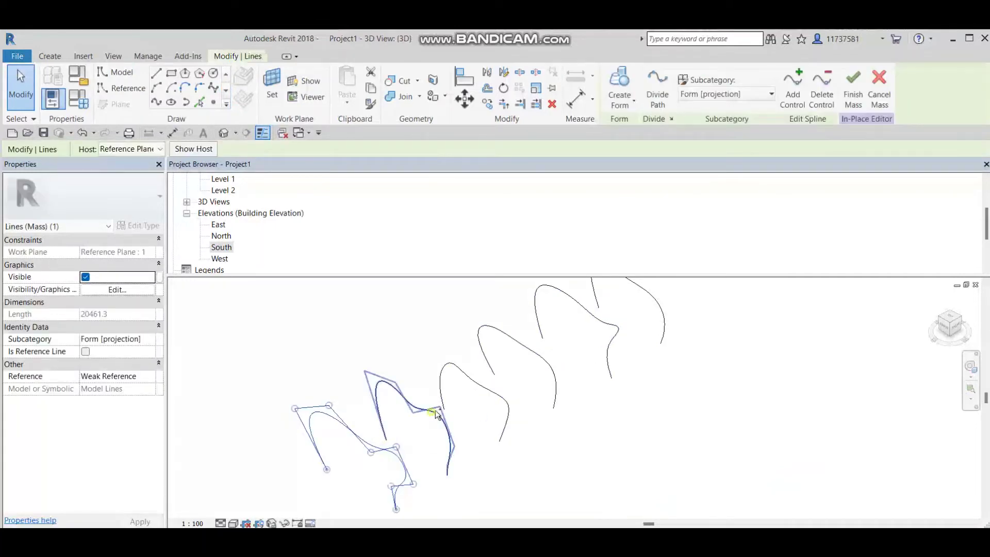
{"action": "left_click", "coordinate": [432, 411], "text": "ctrl"}
{"action": "left_click", "coordinate": [527, 352], "text": "ctrl"}
{"action": "left_click", "coordinate": [588, 314], "text": "ctrl"}
{"action": "left_click", "coordinate": [653, 305], "text": "ctrl"}
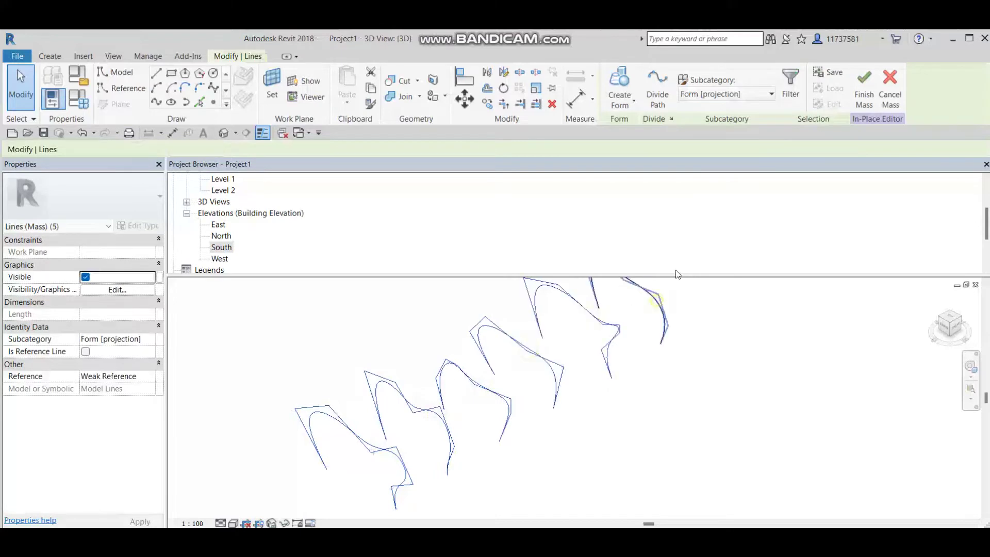
{"action": "left_click", "coordinate": [629, 85]}
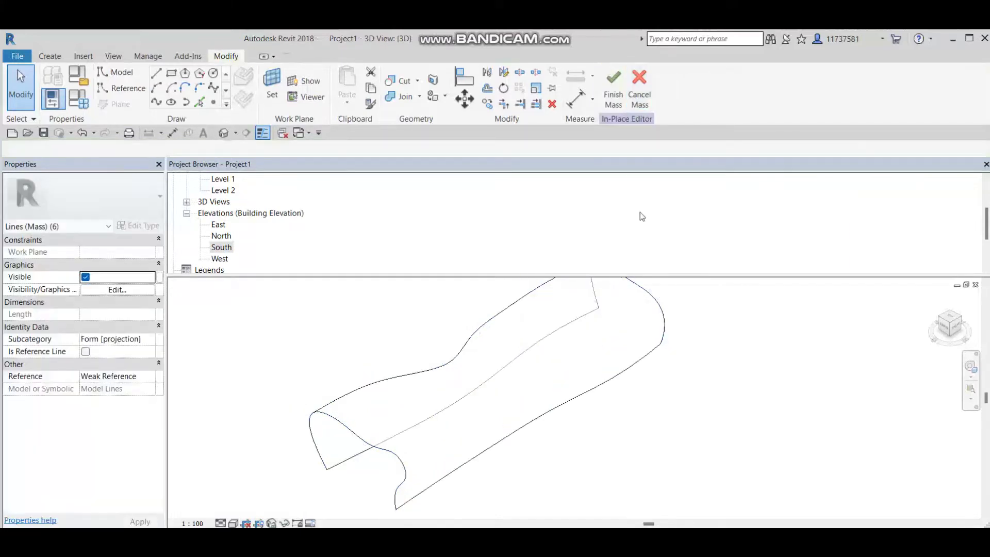
Step: Change the 3D view's visual style so the lofted form displays with shaded surfaces
{"action": "middle_click_drag", "start_coordinate": [645, 305], "coordinate": [684, 247], "text": "shift"}
{"action": "left_click", "coordinate": [233, 523]}
{"action": "left_click", "coordinate": [288, 495]}
{"action": "mouse_move", "coordinate": [364, 449]}
{"action": "middle_mouse_down", "text": "shift"}
{"action": "mouse_move", "coordinate": [482, 466]}
{"action": "mouse_move", "coordinate": [458, 496]}
{"action": "mouse_move", "coordinate": [446, 457]}
{"action": "mouse_move", "coordinate": [370, 436]}
{"action": "mouse_move", "coordinate": [387, 453]}
{"action": "middle_mouse_up", "text": "shift"}
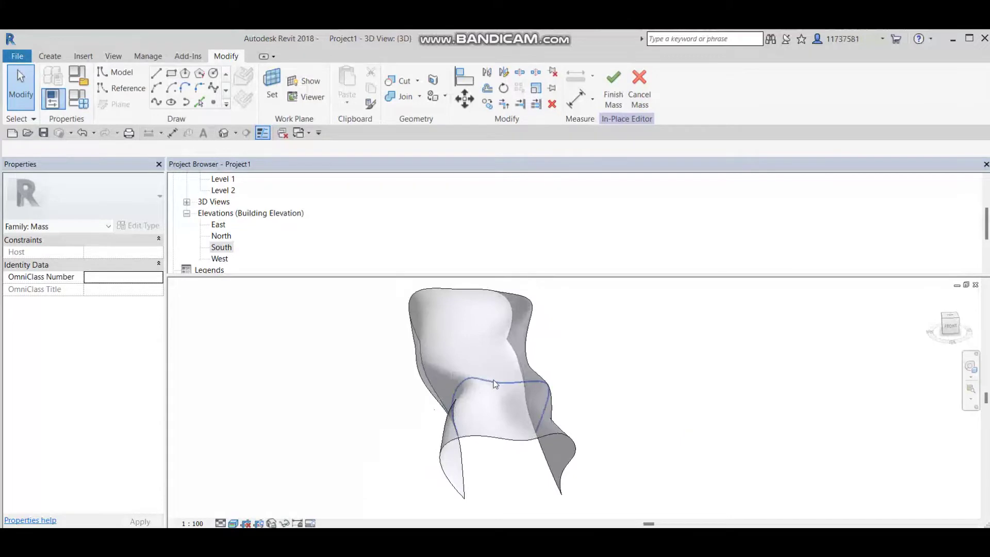
Step: Divide the form's surface and set both the U grid and V grid numbers to 30
{"action": "left_click", "coordinate": [499, 364]}
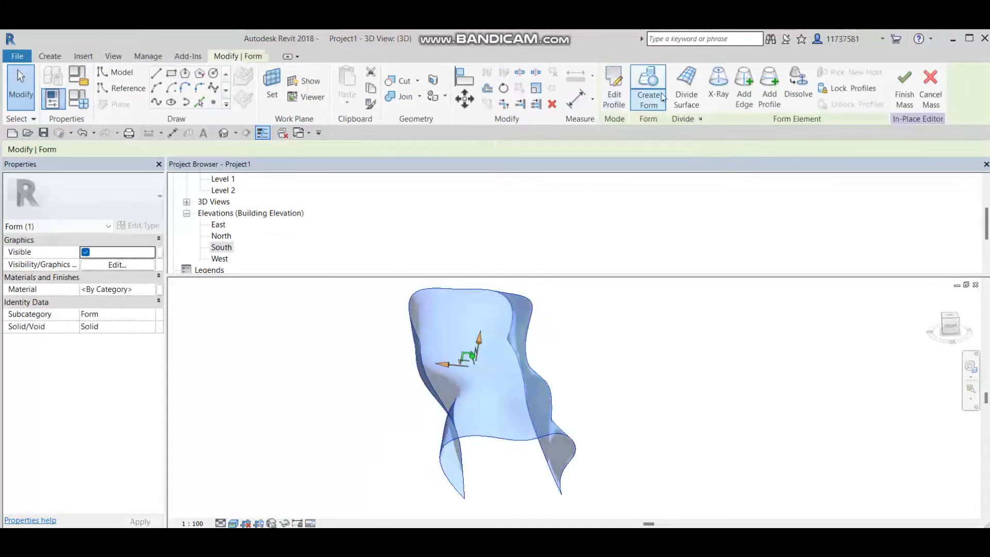
{"action": "left_click", "coordinate": [686, 89]}
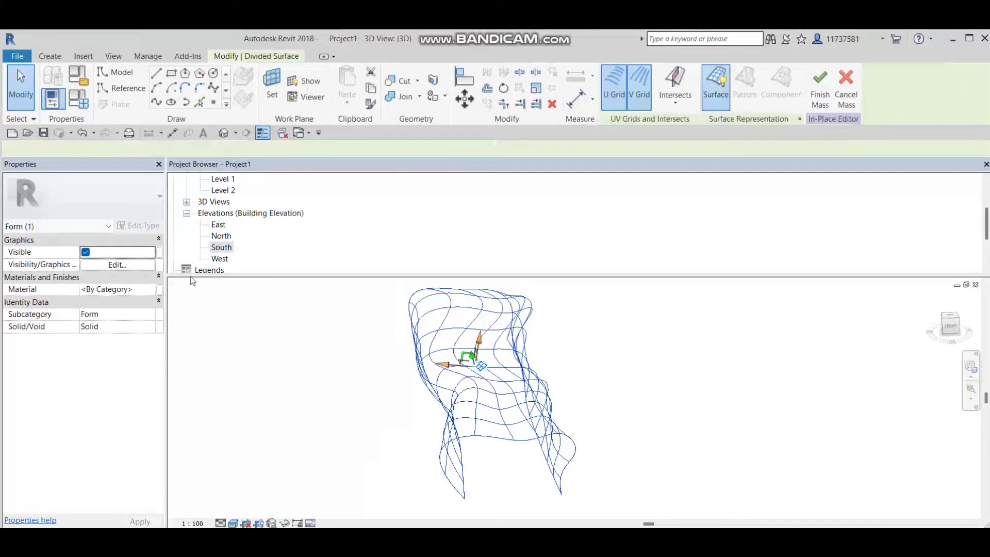
{"action": "left_click", "coordinate": [93, 390]}
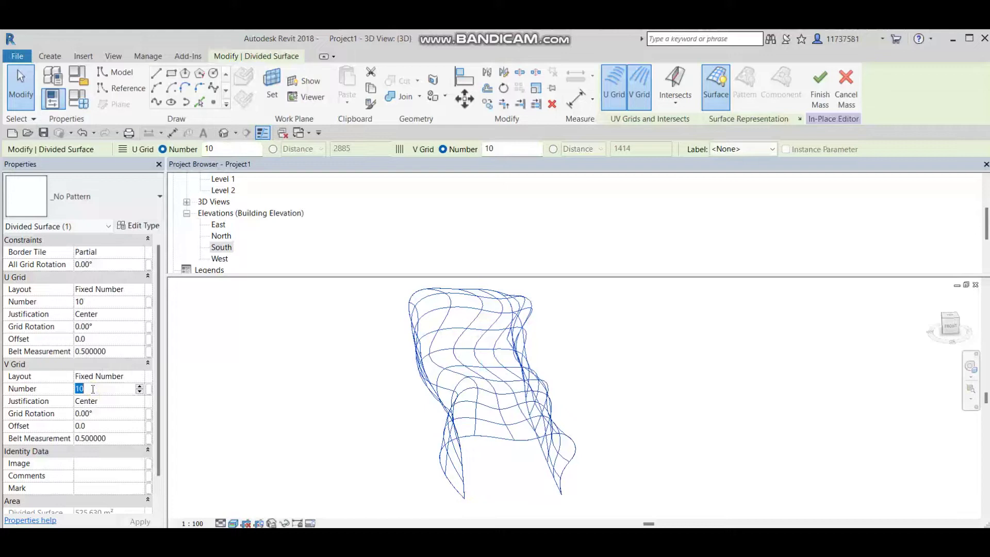
{"action": "type", "text": "0"}
{"action": "left_click", "coordinate": [106, 302]}
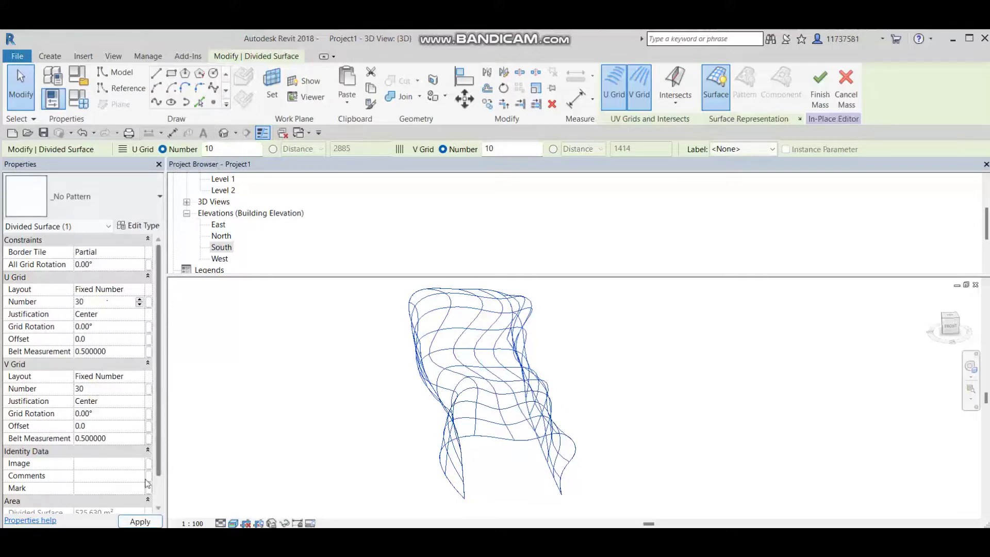
{"action": "left_click", "coordinate": [140, 521]}
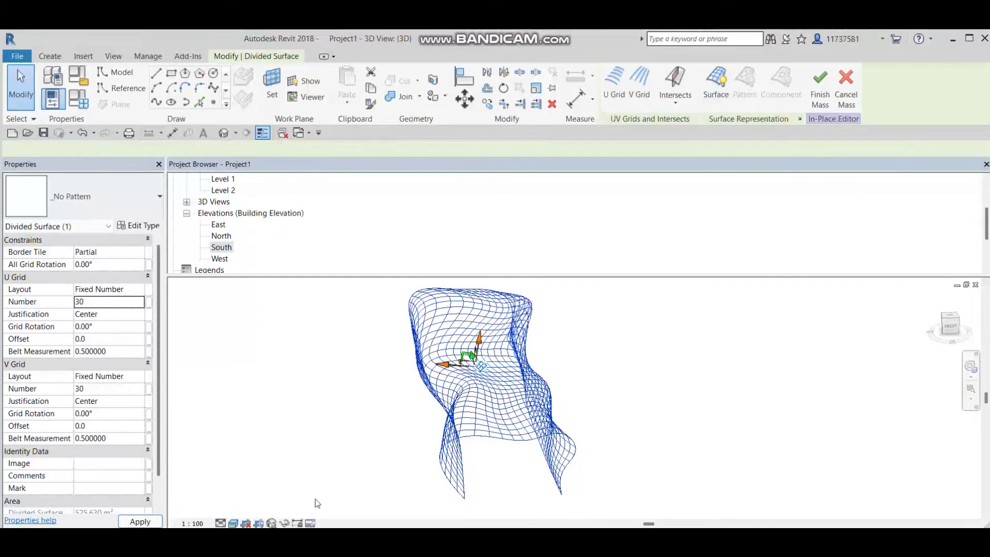
{"action": "middle_click_drag", "start_coordinate": [528, 438], "coordinate": [523, 403], "text": "shift"}
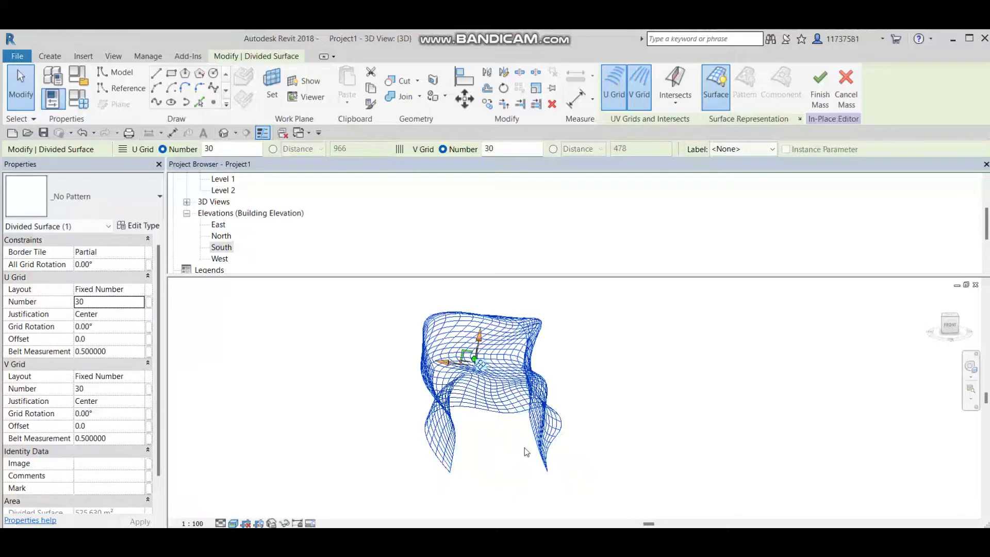
{"action": "middle_click_drag", "start_coordinate": [507, 446], "coordinate": [554, 428]}
Step: Create a new family from the Metric Curtain Panel Pattern Based.rft template in the English family templates folder
{"action": "left_click", "coordinate": [17, 56]}
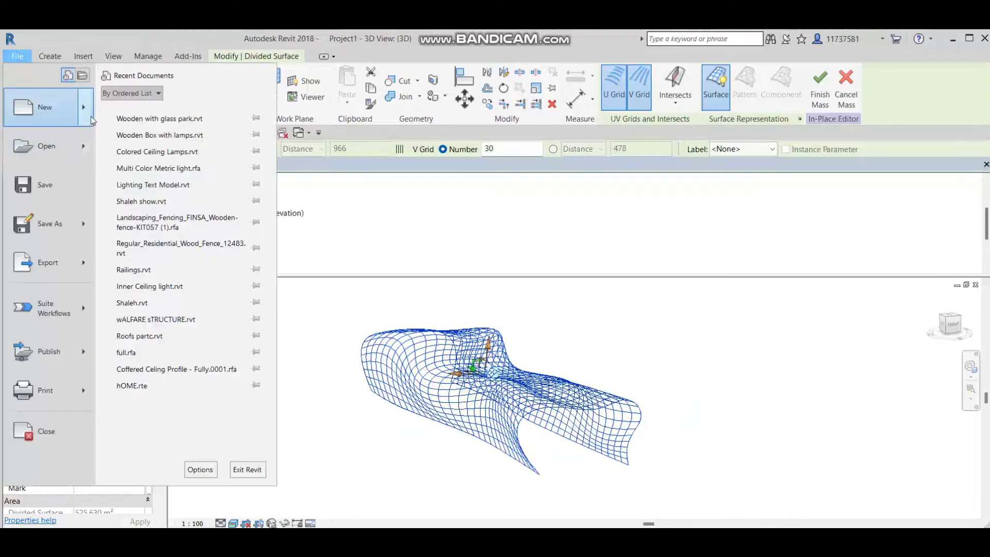
{"action": "mouse_move", "coordinate": [82, 111]}
{"action": "left_click", "coordinate": [151, 156]}
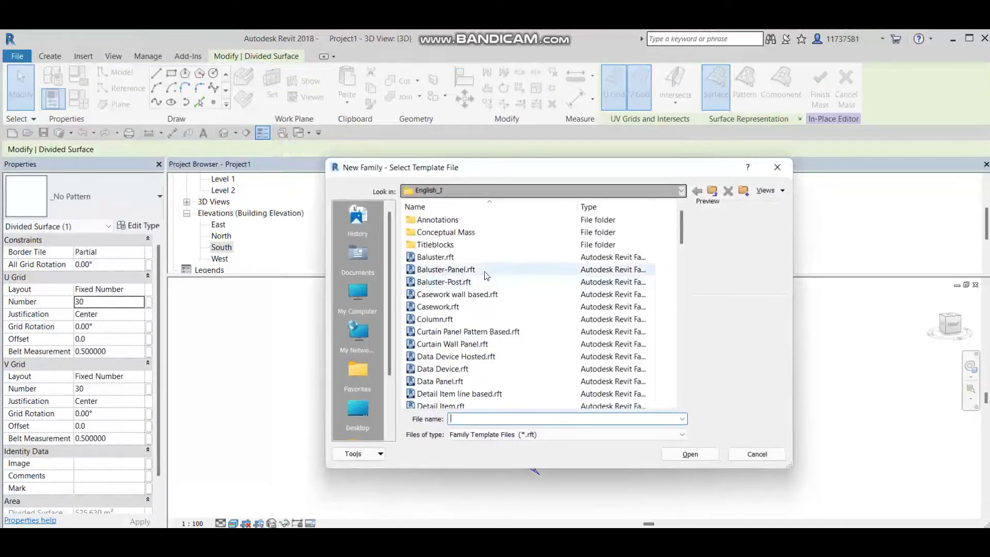
{"action": "left_click", "coordinate": [711, 192]}
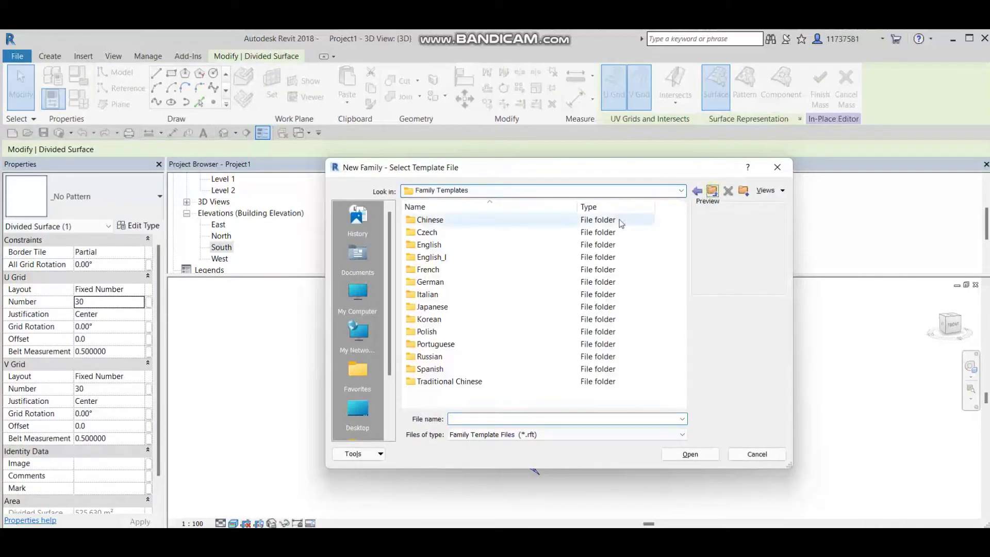
{"action": "double_click", "coordinate": [531, 248]}
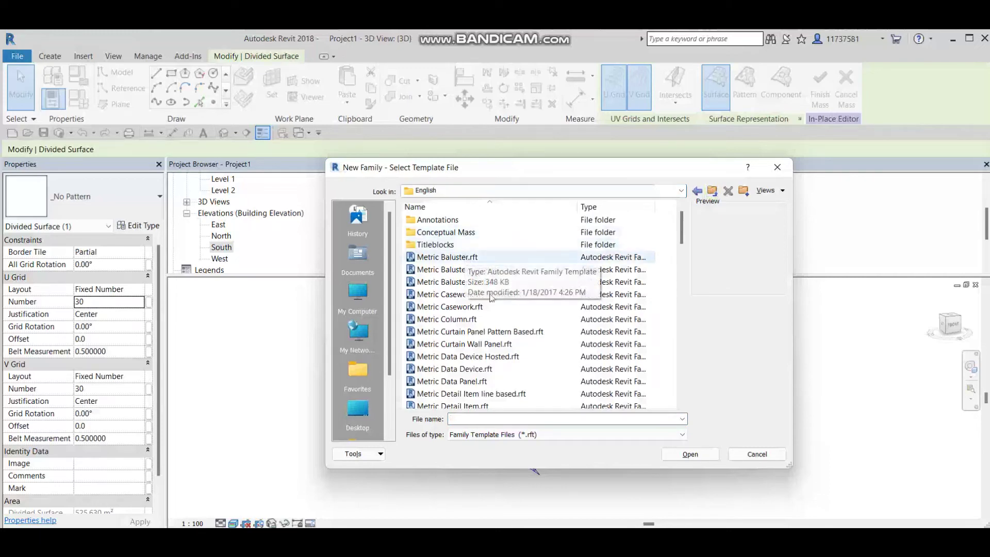
{"action": "left_click", "coordinate": [503, 332]}
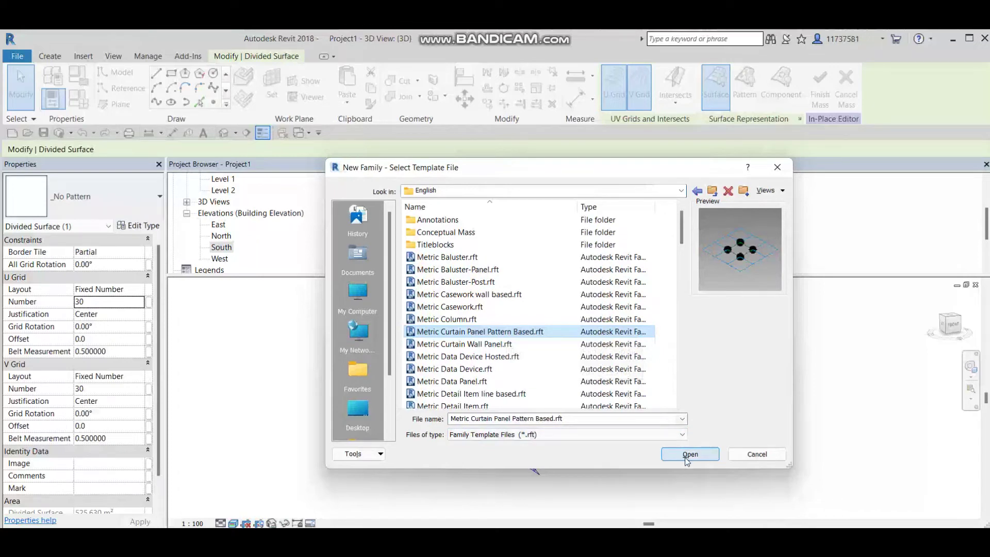
{"action": "left_click", "coordinate": [689, 454]}
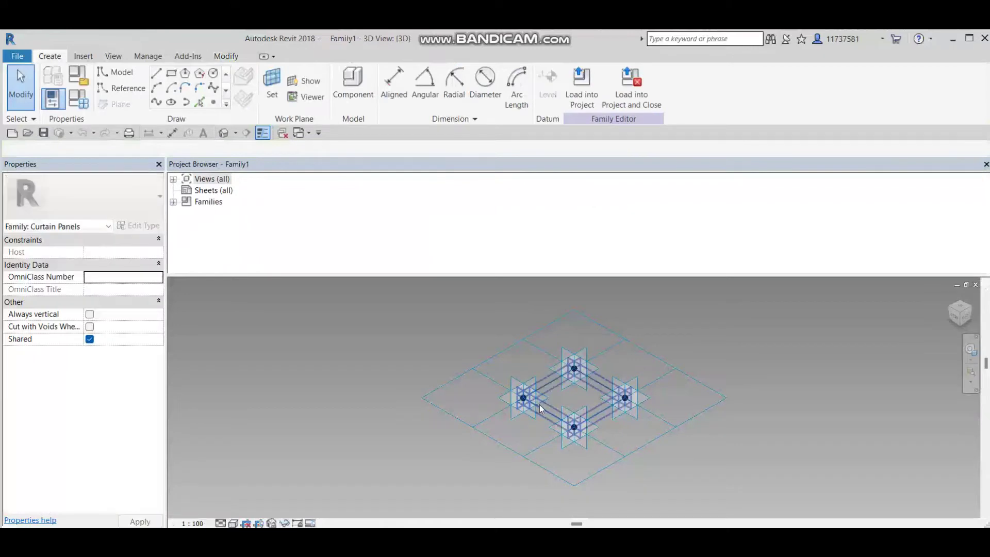
Step: Create a solid form from the four square reference lines and set its positive offset to 3
{"action": "left_click", "coordinate": [540, 409]}
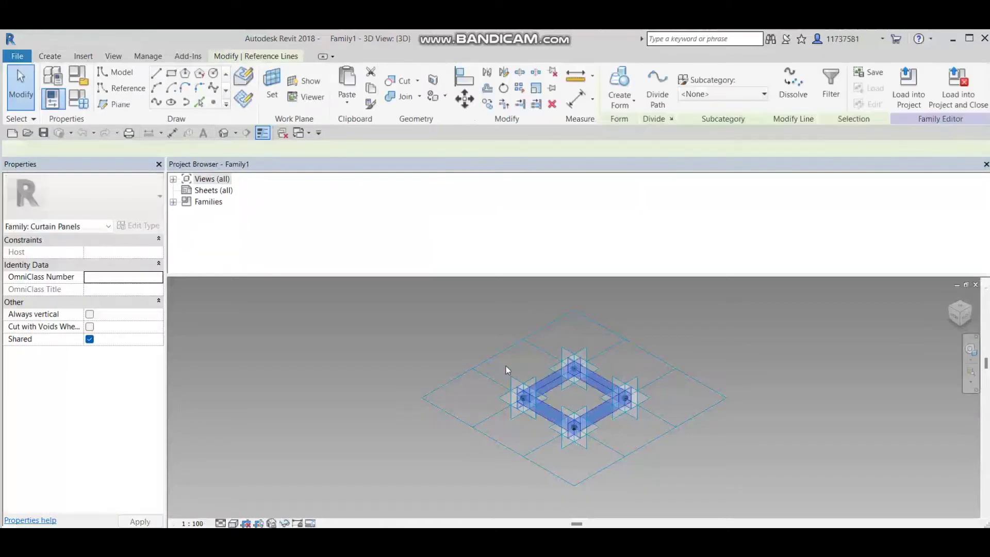
{"action": "left_click", "coordinate": [620, 88]}
{"action": "scroll", "coordinate": [565, 399], "scroll_direction": "up", "scroll_amount": 2}
{"action": "left_click", "coordinate": [571, 443]}
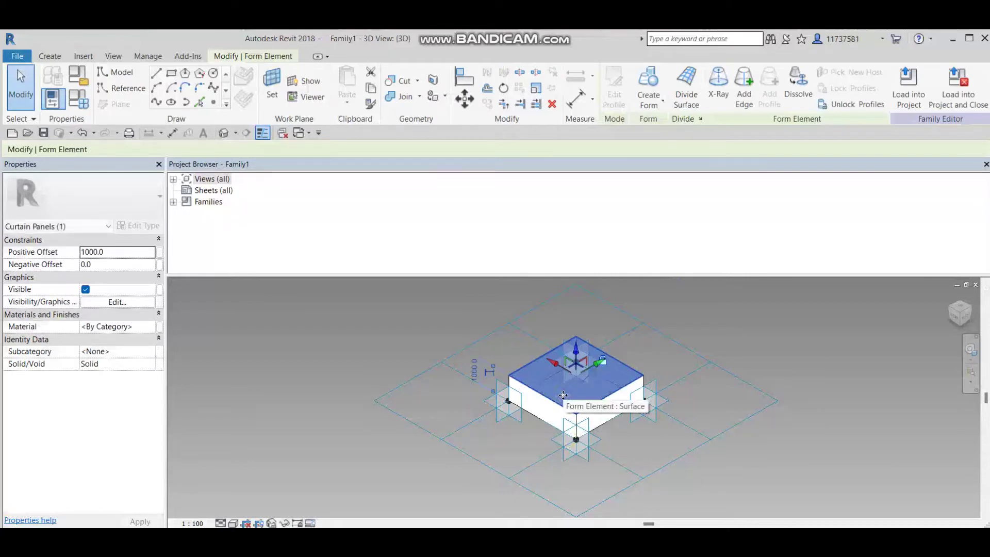
{"action": "left_click", "coordinate": [133, 252]}
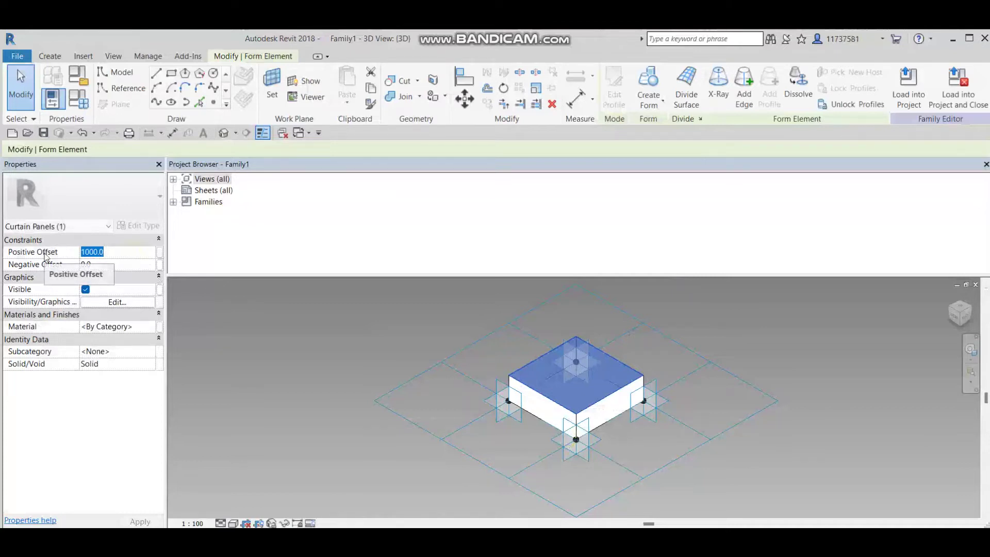
{"action": "type", "text": "3"}
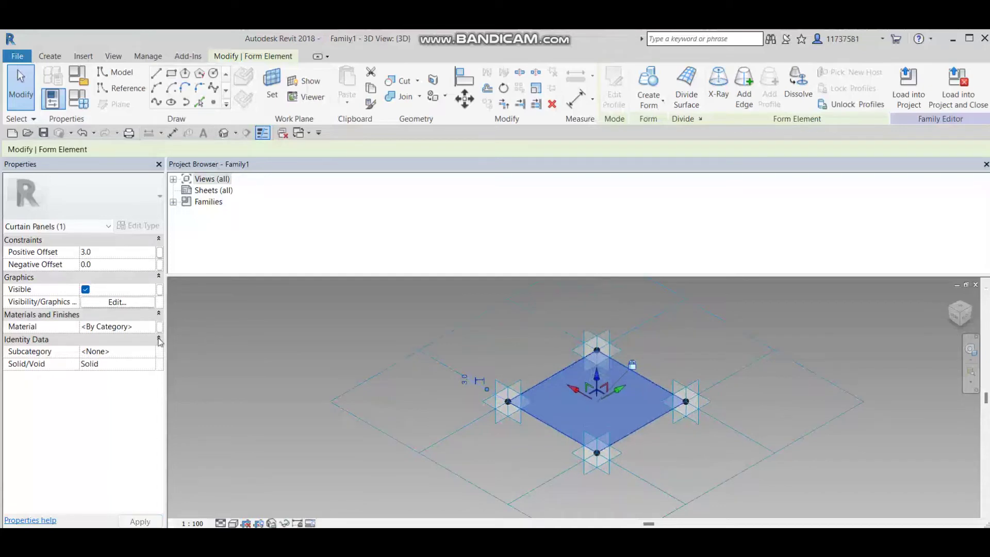
Step: Search the material library for glass and assign the Glass material to the panel form
{"action": "left_click", "coordinate": [152, 332]}
{"action": "left_click", "coordinate": [151, 329]}
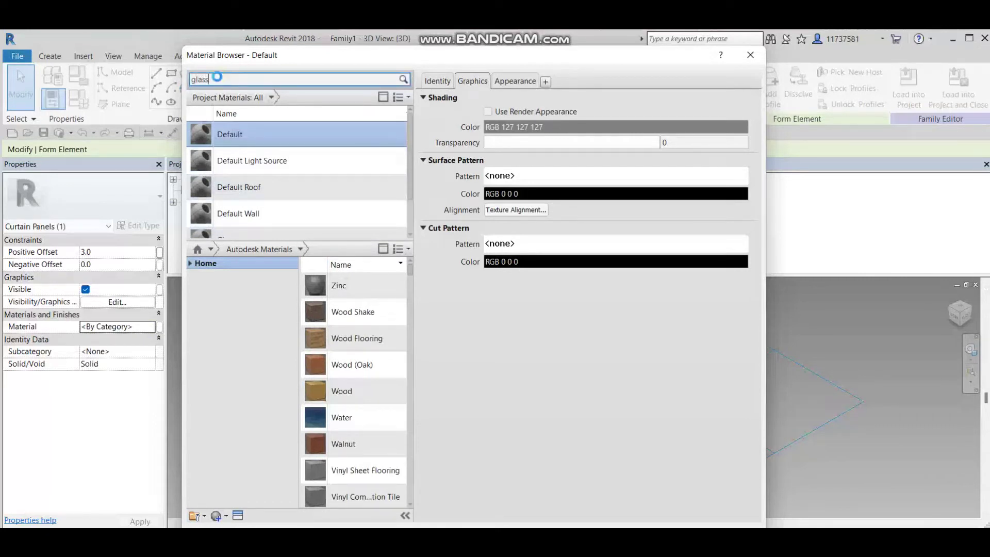
{"action": "left_click", "coordinate": [289, 148]}
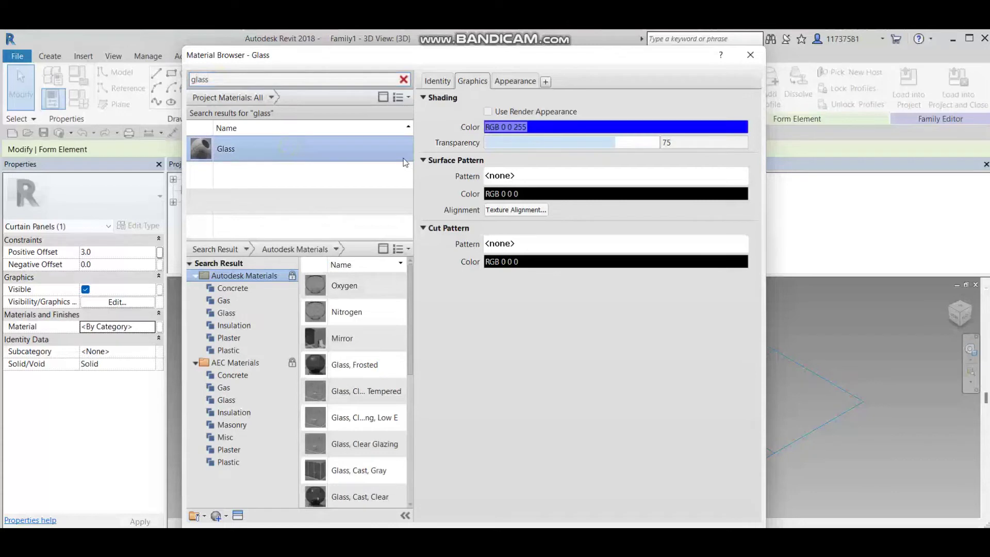
{"action": "double_click", "coordinate": [350, 156]}
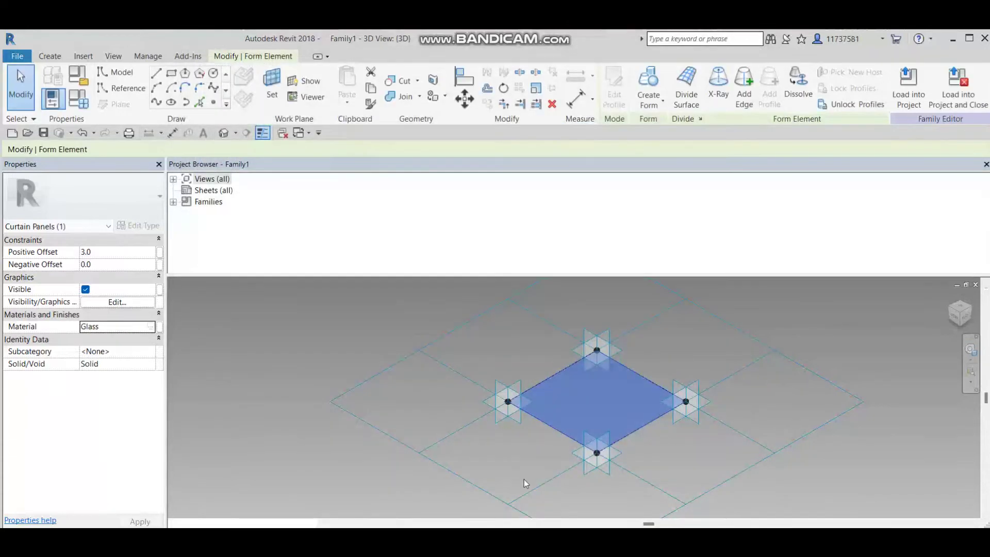
{"action": "left_click", "coordinate": [568, 465]}
{"action": "scroll", "coordinate": [537, 397], "scroll_direction": "up", "scroll_amount": 5}
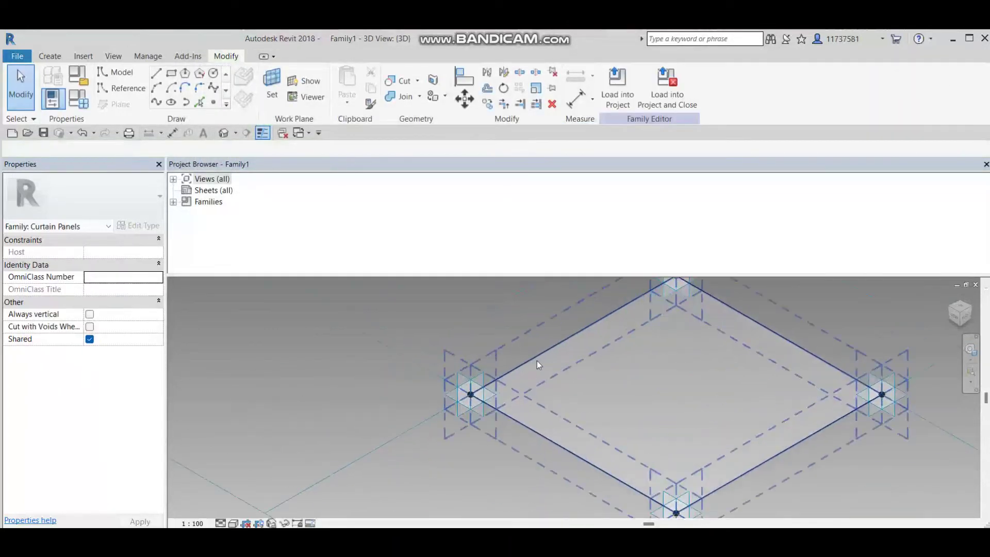
Step: Place a reference point on the panel's upper-left reference line and set the point's plane as the work plane
{"action": "left_click", "coordinate": [214, 103]}
{"action": "scroll", "coordinate": [656, 387], "scroll_direction": "up", "scroll_amount": 2}
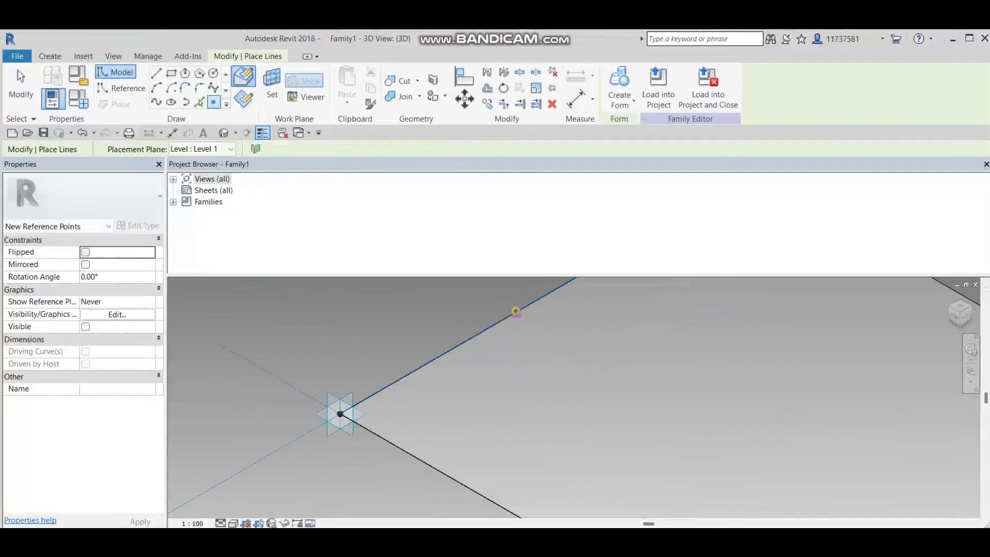
{"action": "left_click", "coordinate": [278, 88]}
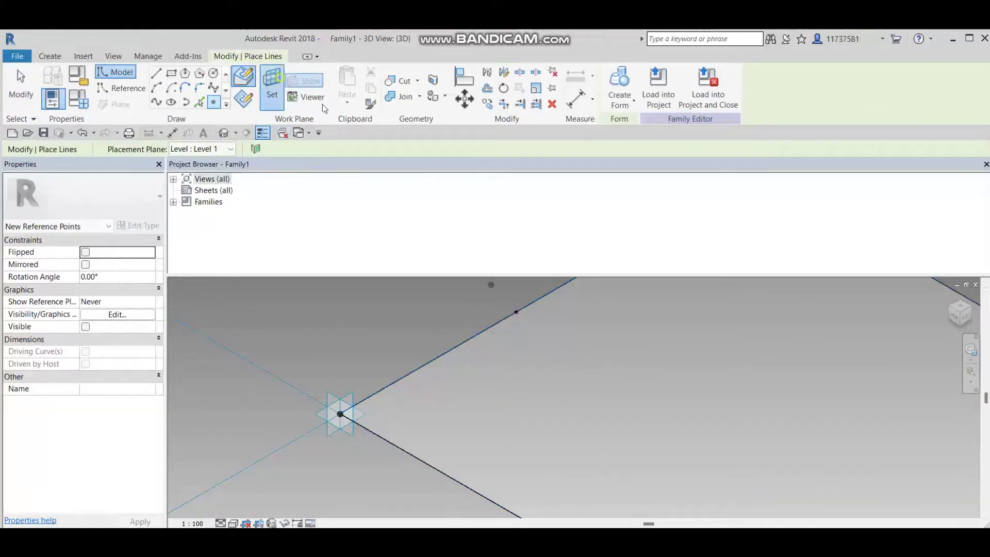
{"action": "scroll", "coordinate": [516, 310], "scroll_direction": "up", "scroll_amount": 2}
{"action": "left_click", "coordinate": [516, 310]}
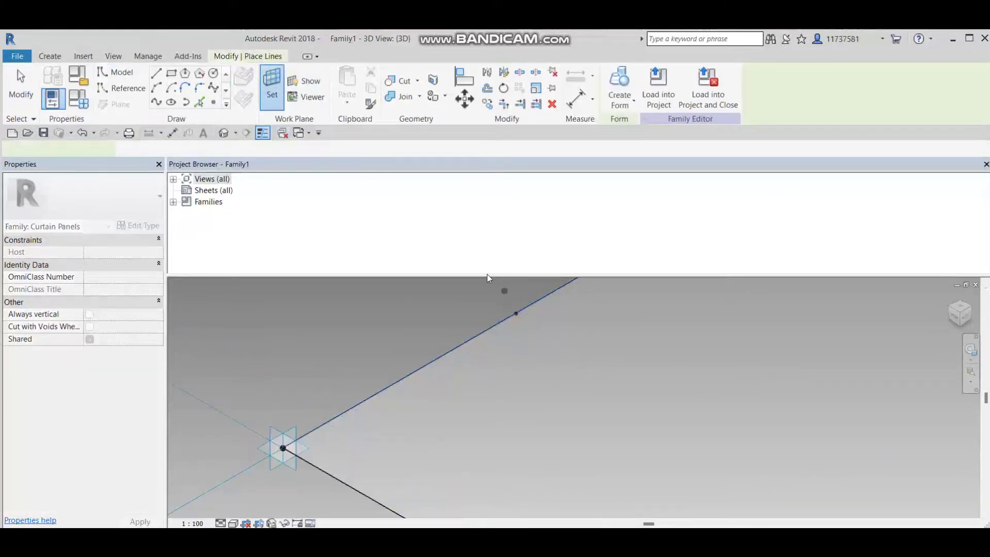
Step: Sketch a model circle of about 80 mm radius centred on the reference point, on the point's work plane
{"action": "left_click", "coordinate": [213, 72]}
{"action": "scroll", "coordinate": [501, 373], "scroll_direction": "up", "scroll_amount": 1}
{"action": "middle_click_drag", "start_coordinate": [501, 374], "coordinate": [489, 404]}
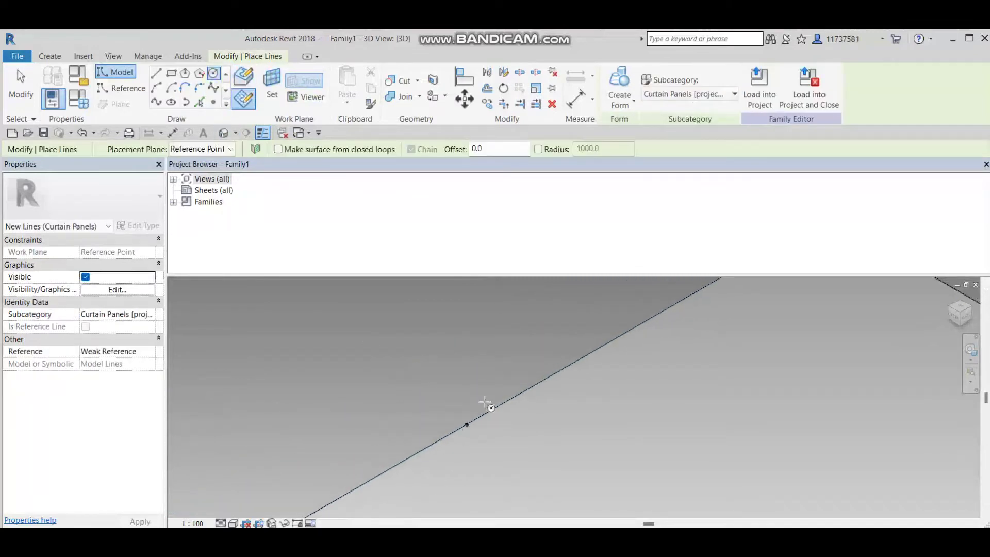
{"action": "left_click", "coordinate": [466, 424]}
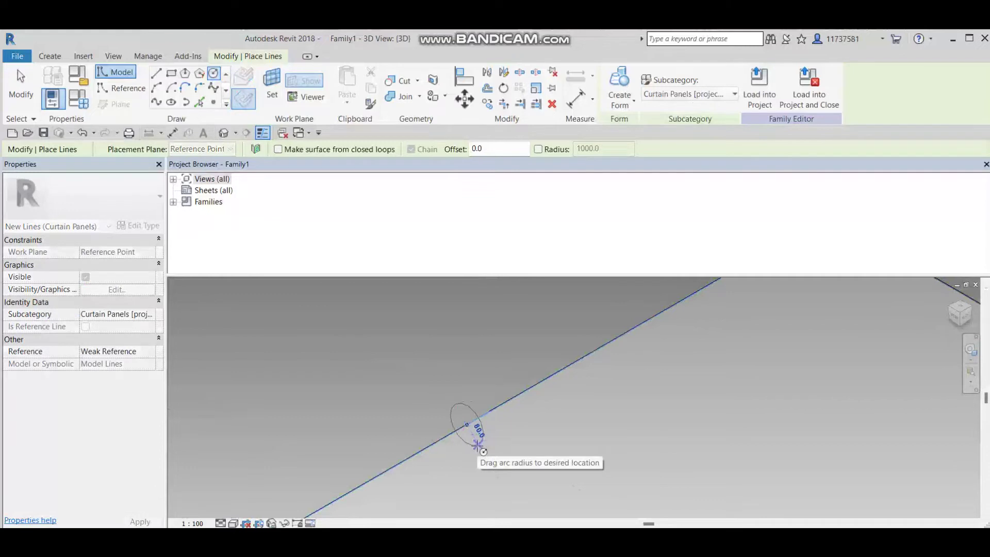
{"action": "left_click", "coordinate": [478, 445]}
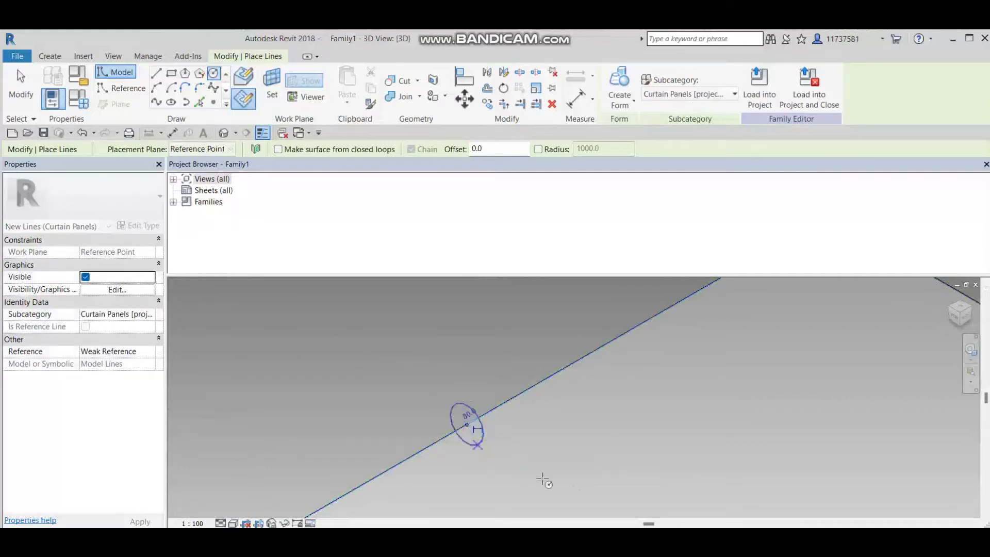
{"action": "scroll", "coordinate": [563, 465], "scroll_direction": "down", "scroll_amount": 1}
{"action": "key", "text": "Escape"}
Step: Create a solid frame form by sweeping the circle along the closed chain of four reference lines
{"action": "left_click", "coordinate": [492, 431]}
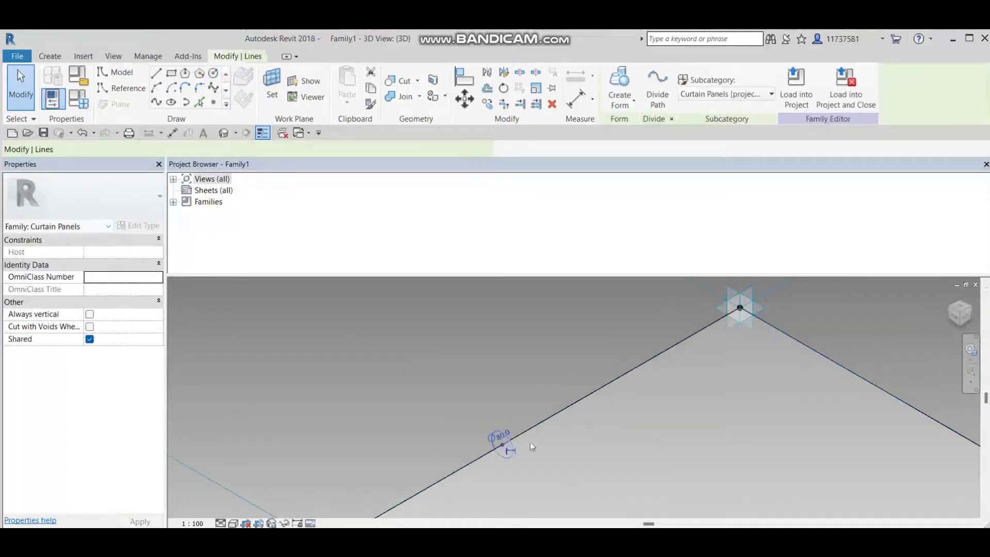
{"action": "key", "text": "Tab"}
{"action": "left_click", "coordinate": [576, 402], "text": "ctrl"}
{"action": "scroll", "coordinate": [609, 432], "scroll_direction": "down", "scroll_amount": 2}
{"action": "scroll", "coordinate": [615, 438], "scroll_direction": "down", "scroll_amount": 1}
{"action": "middle_click_drag", "start_coordinate": [616, 438], "coordinate": [564, 355]}
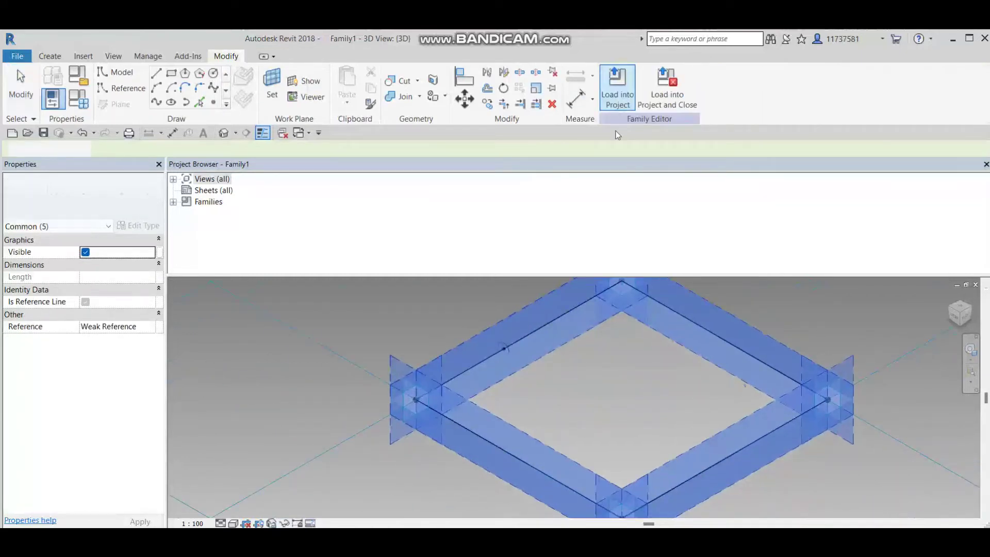
{"action": "left_click", "coordinate": [620, 85]}
{"action": "middle_click_drag", "start_coordinate": [510, 351], "coordinate": [533, 319], "text": "shift"}
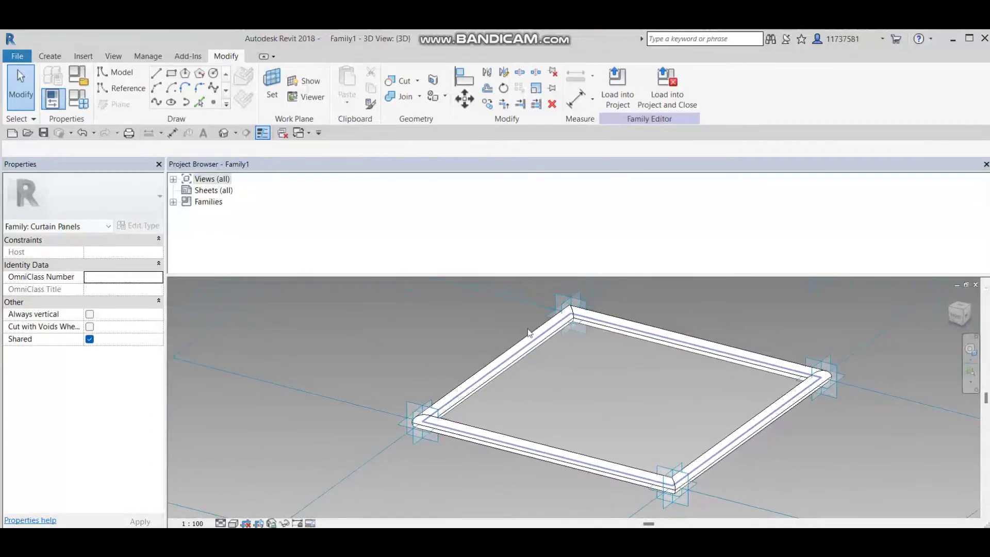
Step: Select every surface of the tubular frame, find birch in the material library, and assign the Birch material to the selection
{"action": "left_click", "coordinate": [472, 385]}
{"action": "scroll", "coordinate": [469, 403], "scroll_direction": "up", "scroll_amount": 2}
{"action": "key", "text": "Escape"}
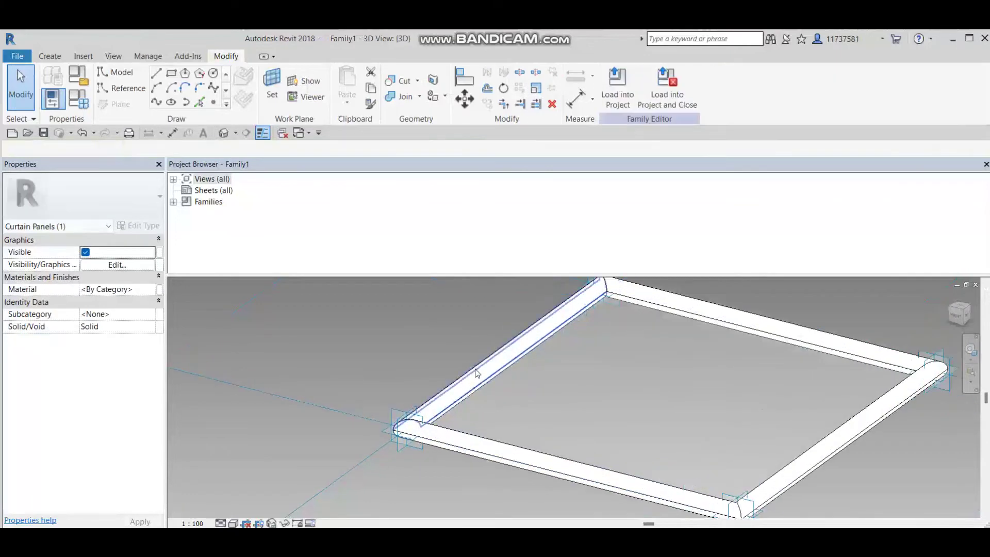
{"action": "left_click", "coordinate": [479, 379]}
{"action": "middle_click_drag", "start_coordinate": [479, 379], "coordinate": [438, 428], "text": "shift"}
{"action": "left_click", "coordinate": [479, 422], "text": "ctrl"}
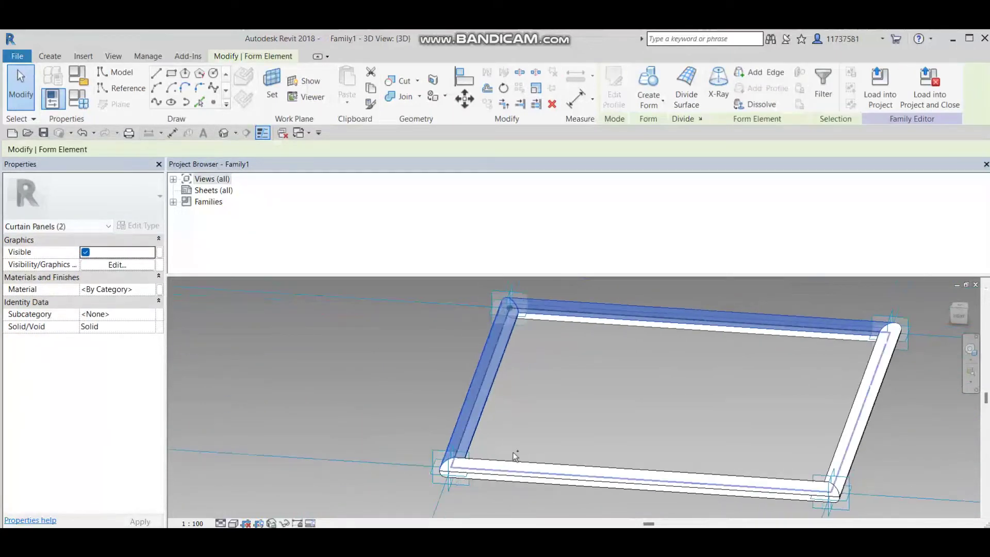
{"action": "left_click", "coordinate": [519, 466], "text": "ctrl"}
{"action": "middle_click_drag", "start_coordinate": [540, 437], "coordinate": [641, 411], "text": "shift"}
{"action": "left_click", "coordinate": [670, 452], "text": "ctrl"}
{"action": "left_click", "coordinate": [644, 420], "text": "ctrl"}
{"action": "middle_click_drag", "start_coordinate": [564, 433], "coordinate": [638, 447], "text": "shift"}
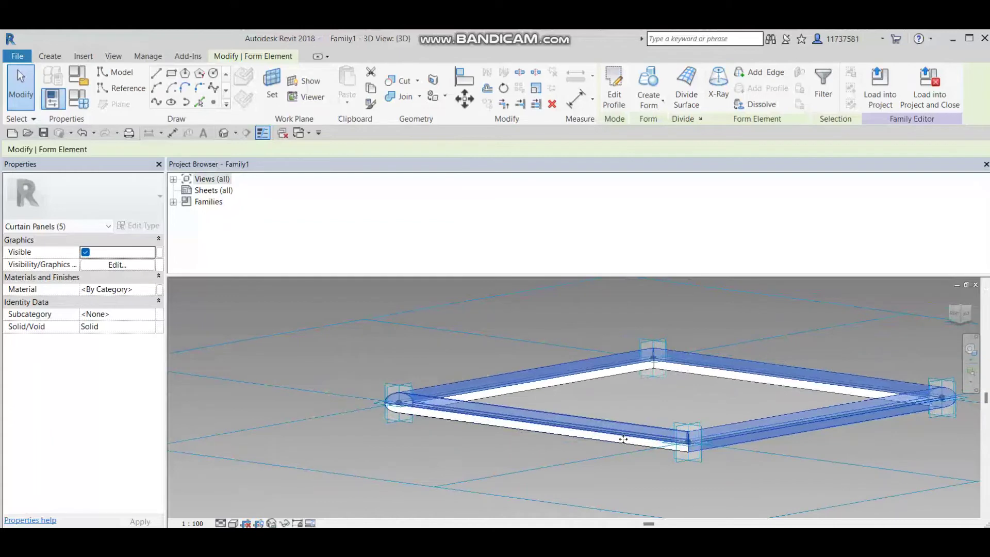
{"action": "left_click", "coordinate": [622, 446], "text": "ctrl"}
{"action": "middle_click_drag", "start_coordinate": [464, 457], "coordinate": [563, 436], "text": "shift"}
{"action": "left_click", "coordinate": [490, 435], "text": "ctrl"}
{"action": "middle_click_drag", "start_coordinate": [490, 435], "coordinate": [541, 443], "text": "shift"}
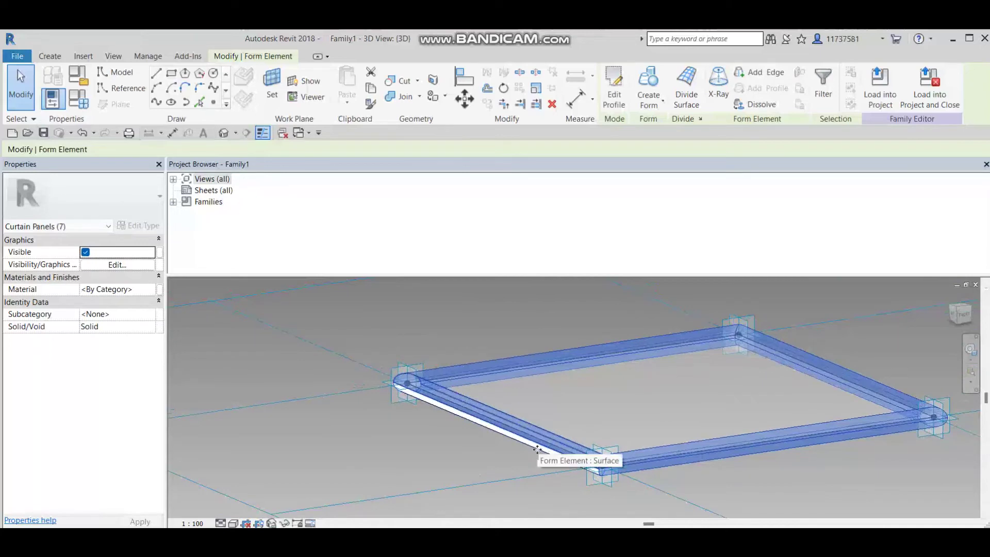
{"action": "left_click", "coordinate": [537, 449], "text": "ctrl"}
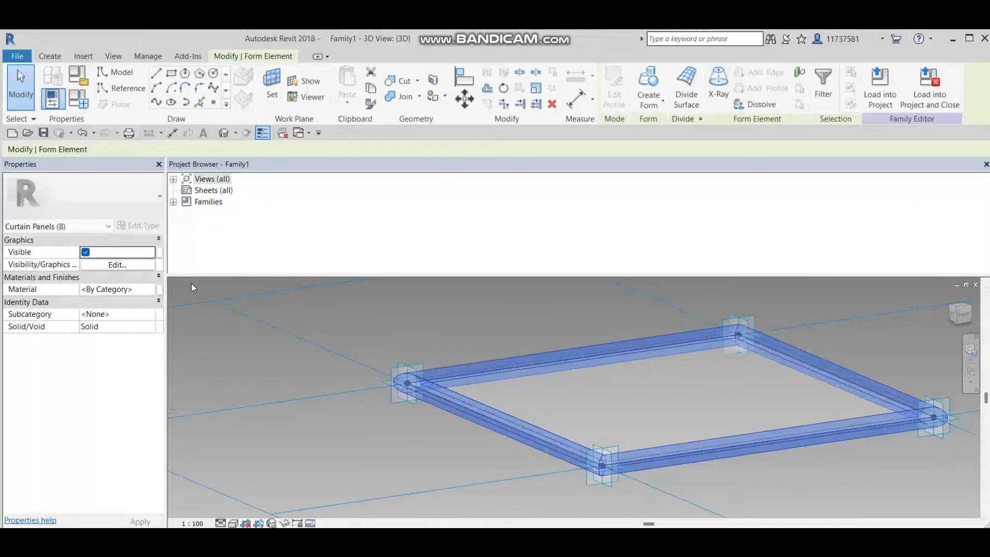
{"action": "left_click", "coordinate": [157, 291]}
{"action": "left_click", "coordinate": [158, 291]}
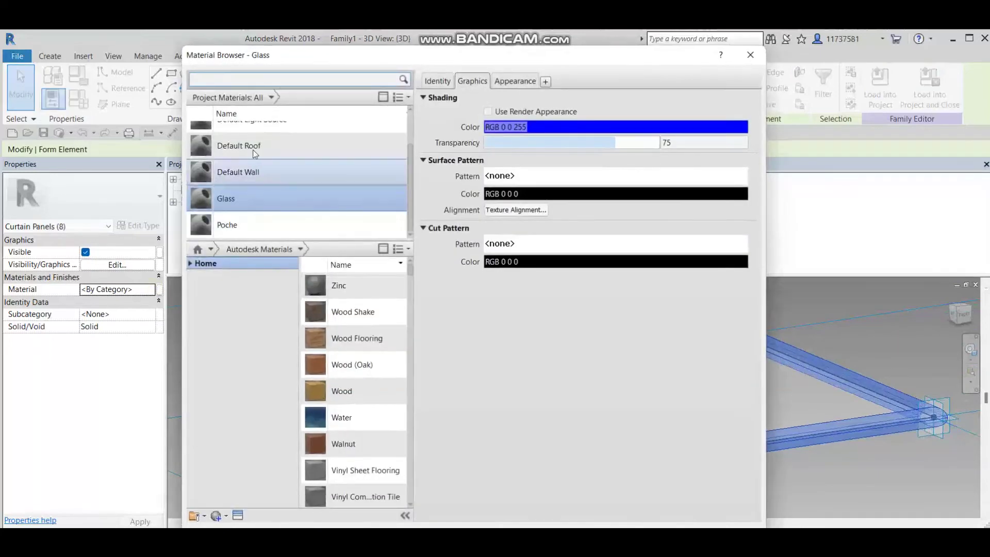
{"action": "left_click", "coordinate": [249, 81]}
{"action": "type", "text": "b"}
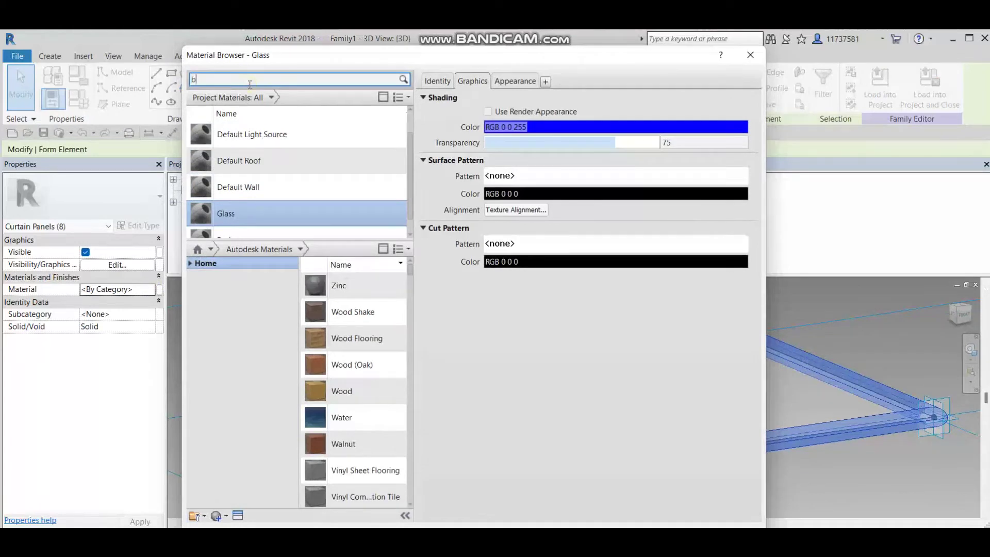
{"action": "type", "text": "l"}
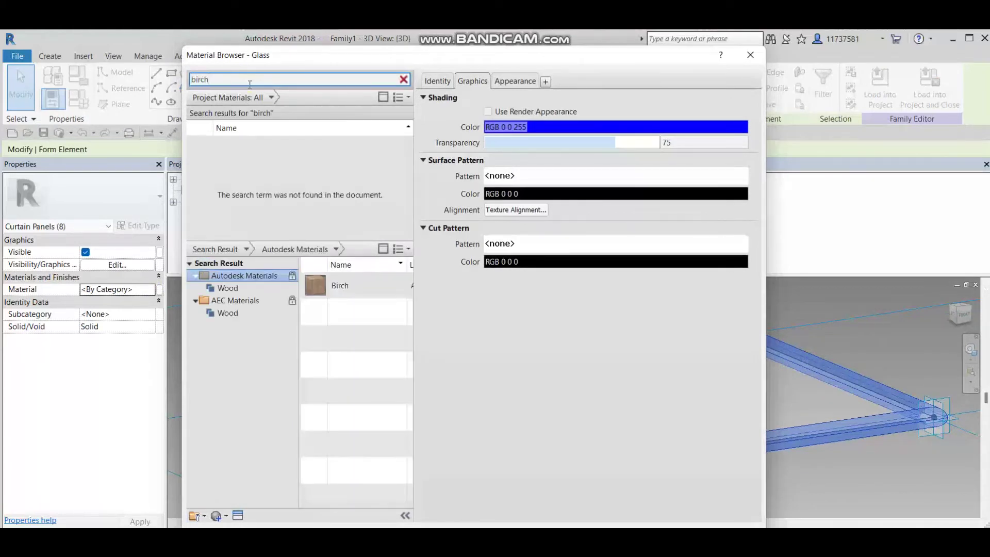
{"action": "left_click", "coordinate": [338, 287]}
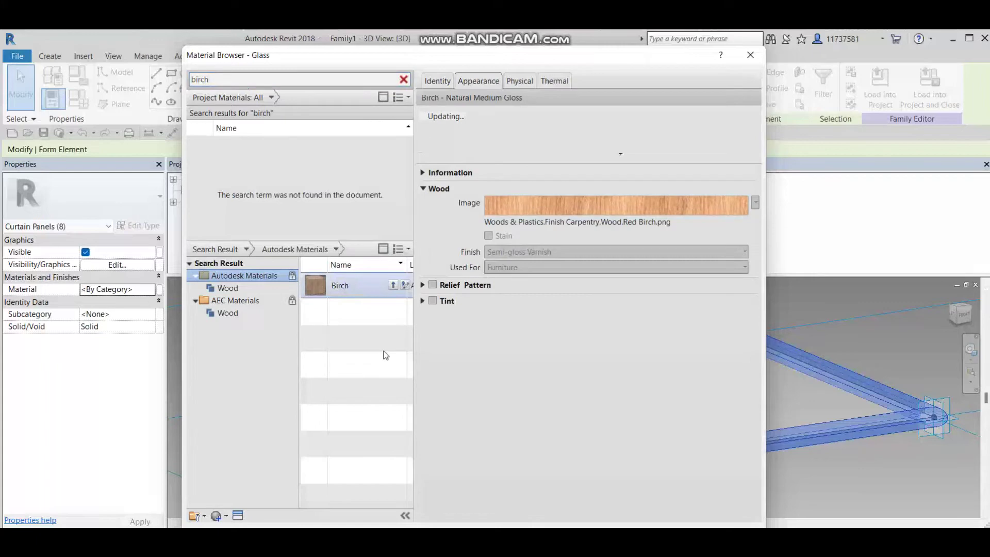
{"action": "left_click", "coordinate": [394, 285]}
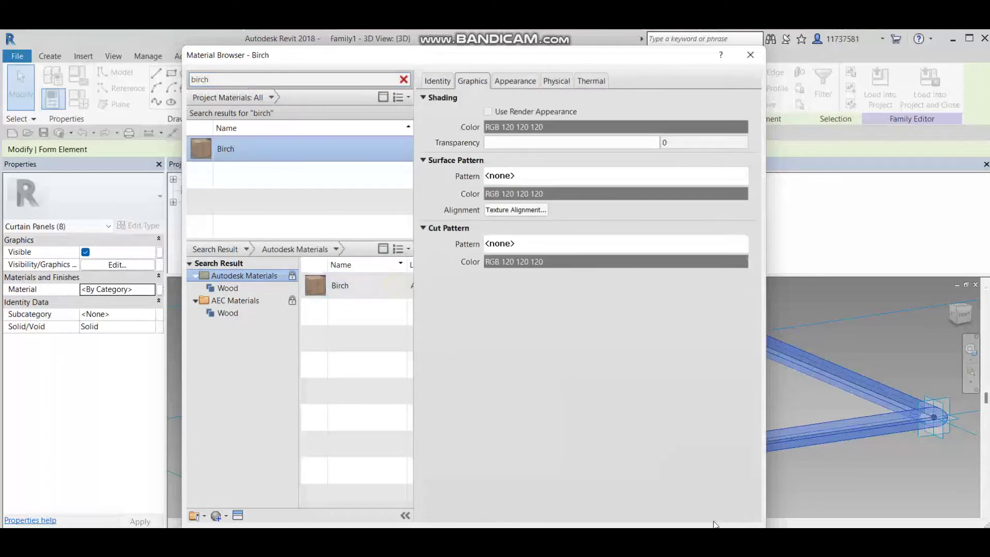
{"action": "left_click", "coordinate": [652, 527]}
Step: Deselect the frame and switch the family's 3D view to a realistic visual style that shows the materials
{"action": "scroll", "coordinate": [648, 422], "scroll_direction": "down", "scroll_amount": 3}
{"action": "left_click", "coordinate": [647, 423]}
{"action": "middle_click_drag", "start_coordinate": [623, 438], "coordinate": [531, 481], "text": "shift"}
{"action": "left_click", "coordinate": [237, 523]}
{"action": "left_click", "coordinate": [297, 490]}
{"action": "mouse_move", "coordinate": [624, 465]}
{"action": "middle_mouse_down", "text": "shift"}
{"action": "mouse_move", "coordinate": [695, 504]}
{"action": "mouse_move", "coordinate": [646, 456]}
{"action": "middle_mouse_up", "text": "shift"}
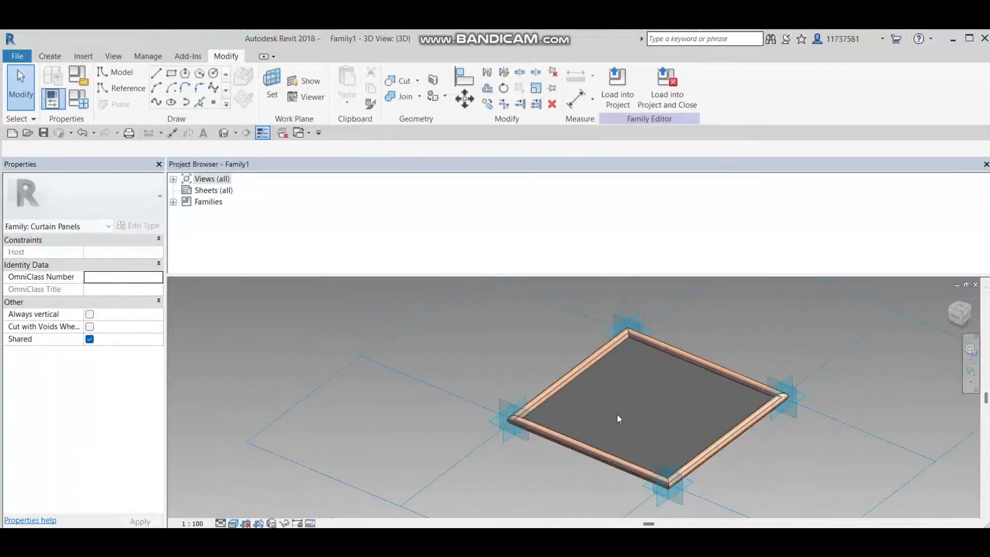
{"action": "middle_click_drag", "start_coordinate": [648, 419], "coordinate": [608, 382], "text": "shift"}
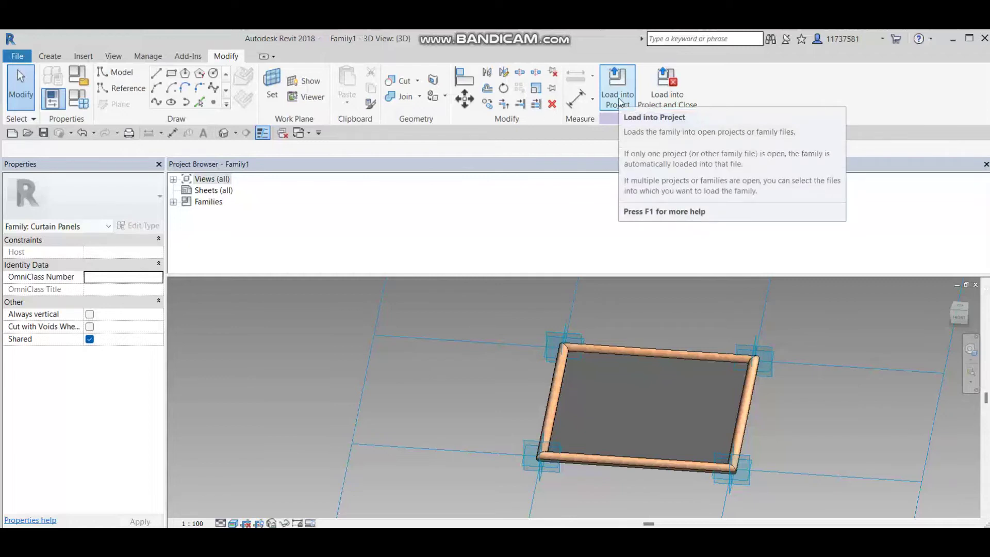
Step: Load the curtain panel family into Project1 and apply the Rectangle Family1 pattern to the mass's divided surface in the 3D view
{"action": "left_click", "coordinate": [621, 100]}
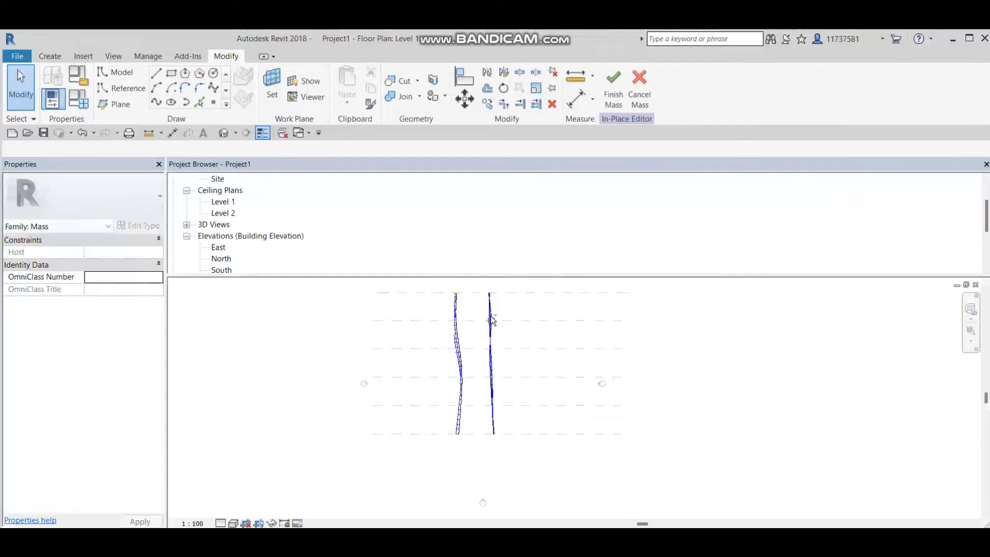
{"action": "left_click", "coordinate": [223, 133]}
{"action": "scroll", "coordinate": [421, 361], "scroll_direction": "down", "scroll_amount": 1}
{"action": "middle_click_drag", "start_coordinate": [421, 361], "coordinate": [383, 346], "text": "shift"}
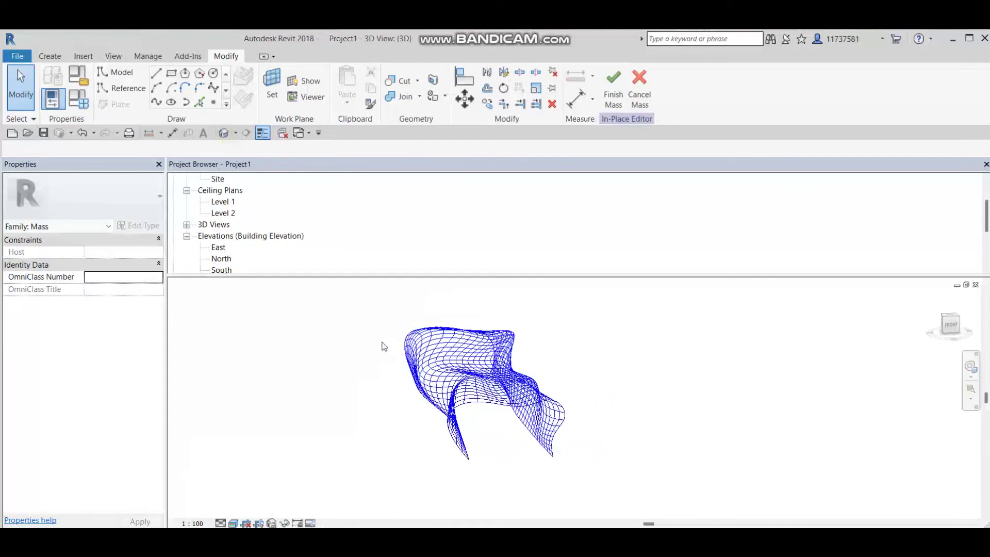
{"action": "left_click", "coordinate": [453, 360]}
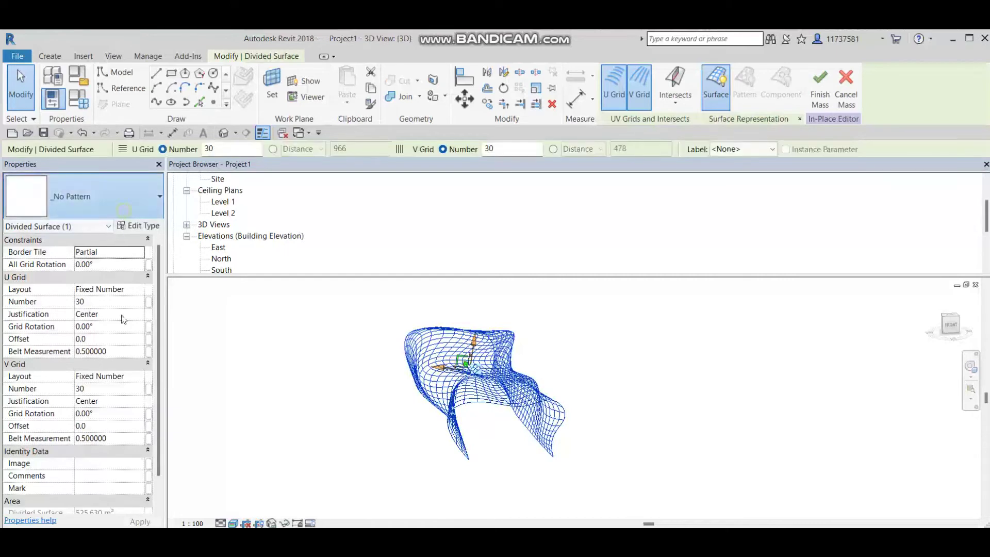
{"action": "left_click", "coordinate": [106, 198]}
{"action": "scroll", "coordinate": [97, 413], "scroll_direction": "down", "scroll_amount": 2}
{"action": "mouse_move", "coordinate": [78, 444]}
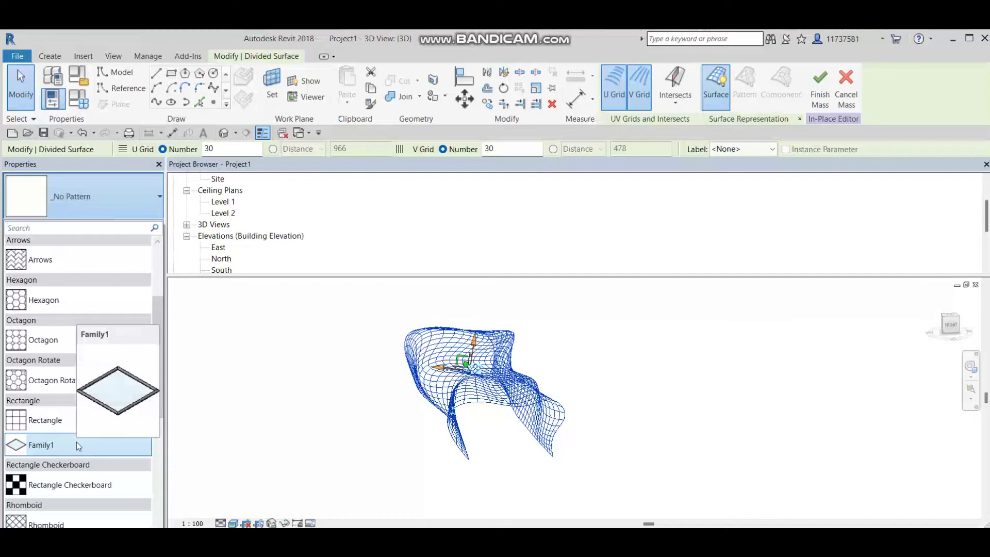
{"action": "left_click", "coordinate": [76, 444]}
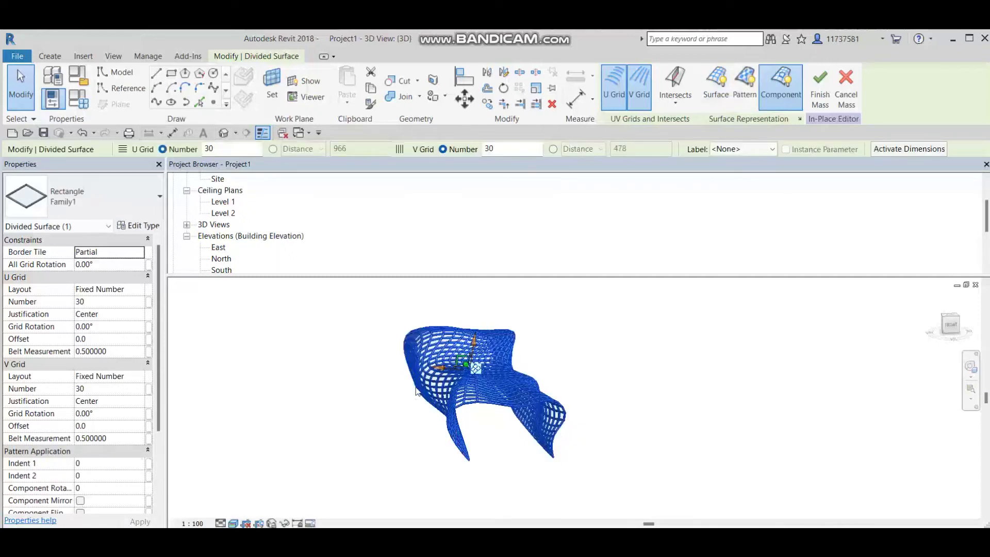
Step: Deselect the panelled surface, inspect the canopy in 3D, and finish the in-place mass
{"action": "left_click", "coordinate": [363, 433]}
{"action": "mouse_move", "coordinate": [381, 442]}
{"action": "middle_mouse_down", "text": "shift"}
{"action": "mouse_move", "coordinate": [420, 456]}
{"action": "mouse_move", "coordinate": [356, 491]}
{"action": "mouse_move", "coordinate": [420, 493]}
{"action": "mouse_move", "coordinate": [440, 425]}
{"action": "mouse_move", "coordinate": [373, 441]}
{"action": "middle_mouse_up", "text": "shift"}
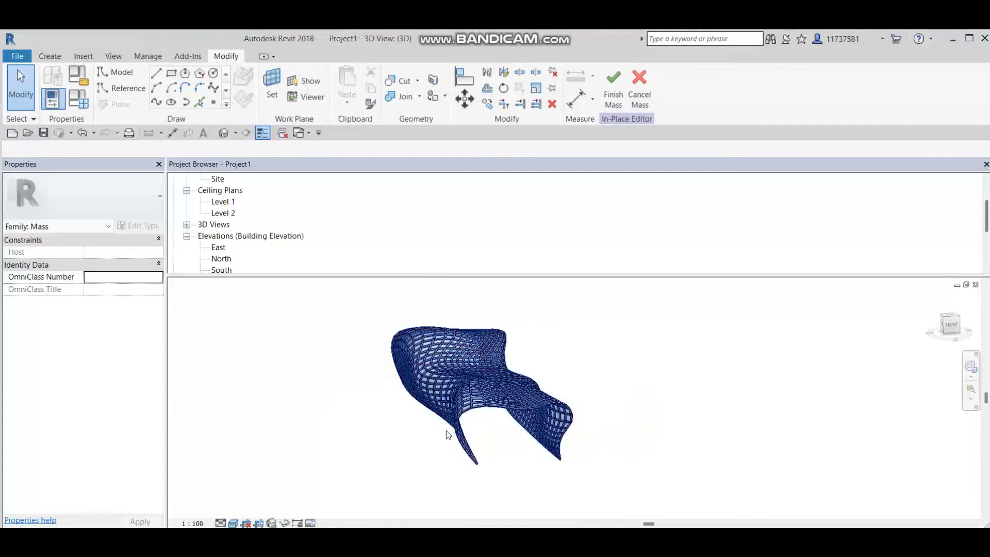
{"action": "scroll", "coordinate": [446, 408], "scroll_direction": "up", "scroll_amount": 3}
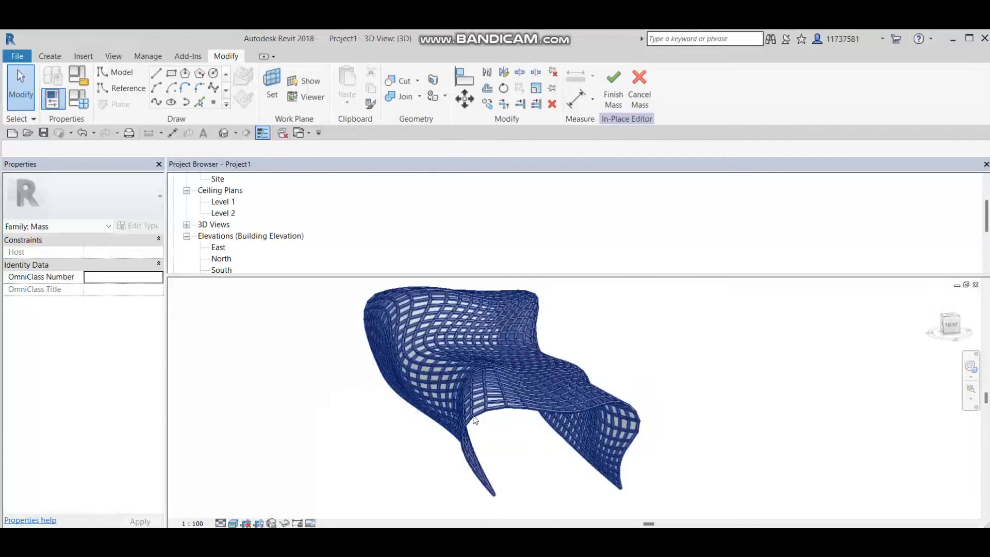
{"action": "middle_click_drag", "start_coordinate": [517, 430], "coordinate": [356, 396], "text": "shift"}
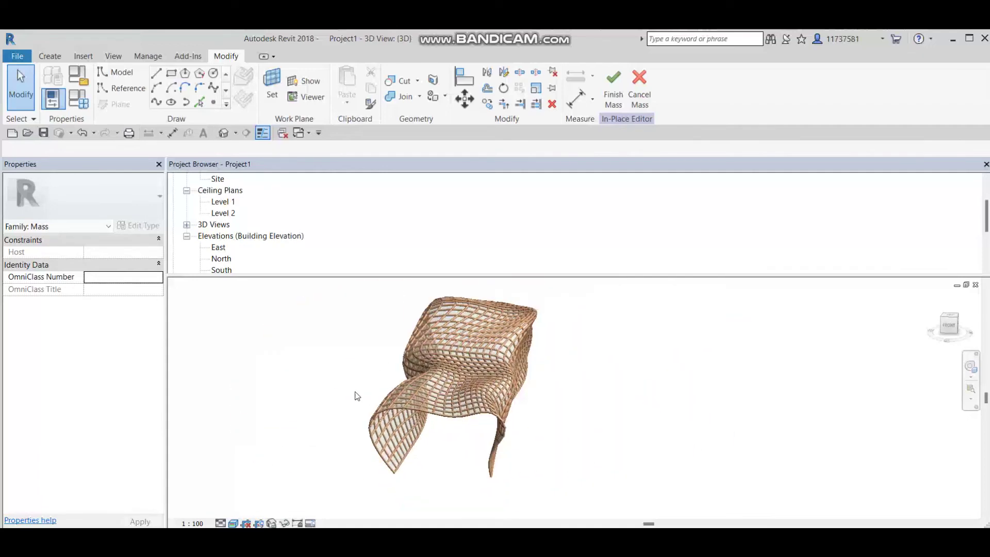
{"action": "left_click", "coordinate": [611, 90]}
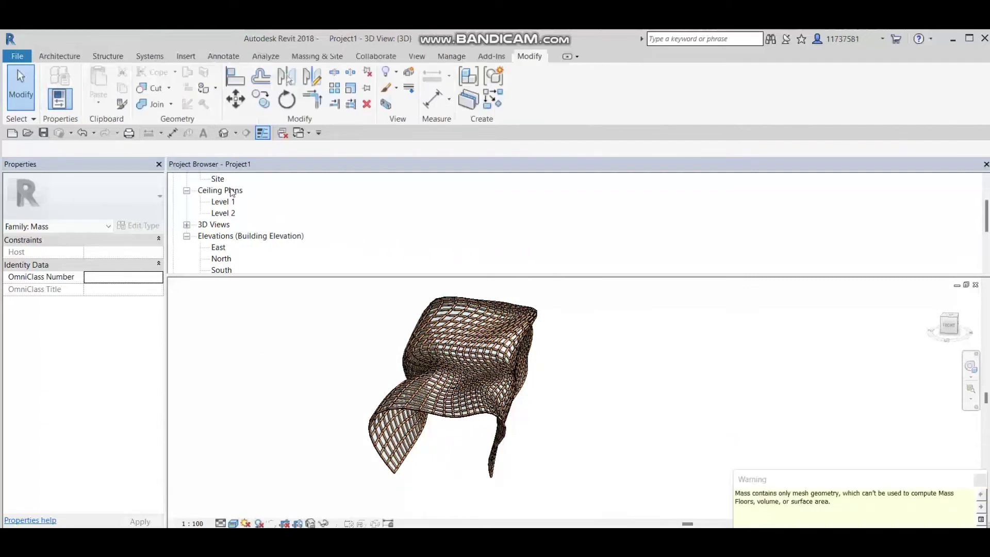
Step: Start a Generic 150mm floor and open the Level 1 floor plan for sketching its boundary
{"action": "left_click", "coordinate": [55, 57]}
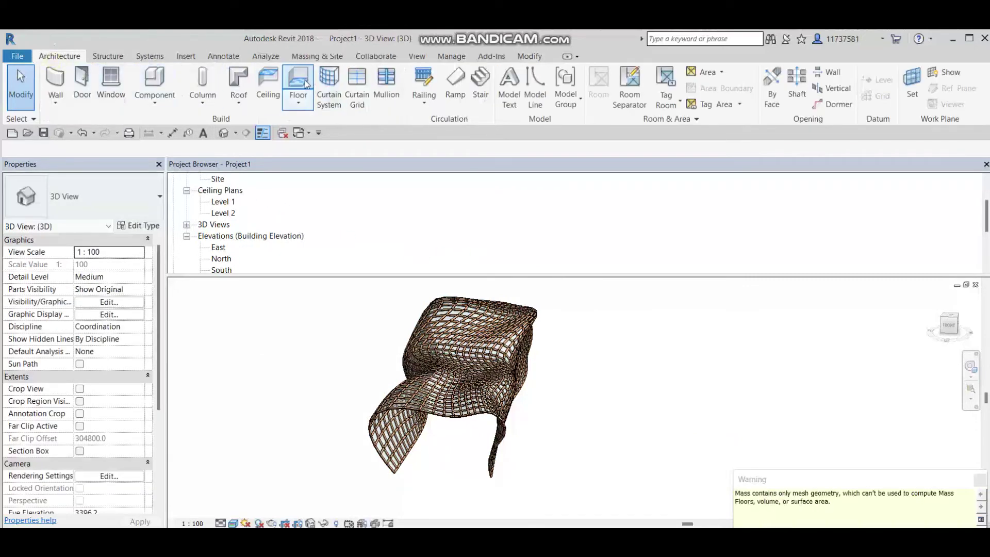
{"action": "left_click", "coordinate": [305, 87]}
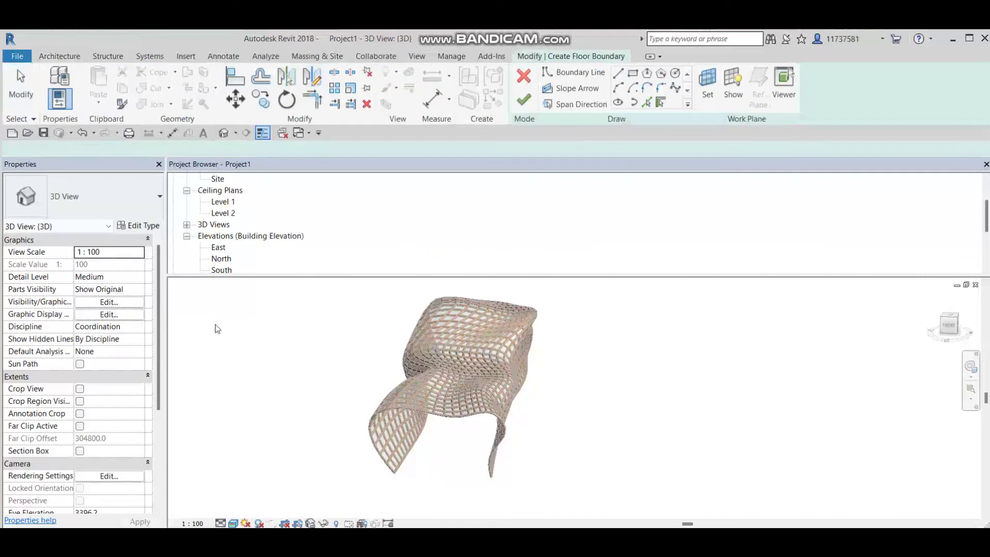
{"action": "left_click", "coordinate": [227, 206]}
{"action": "double_click", "coordinate": [227, 204]}
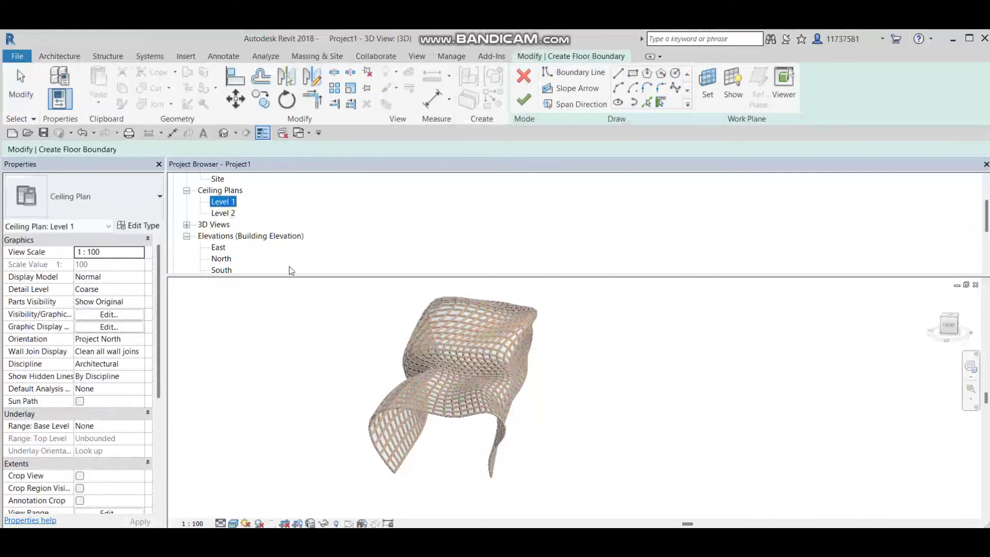
{"action": "double_click", "coordinate": [227, 203]}
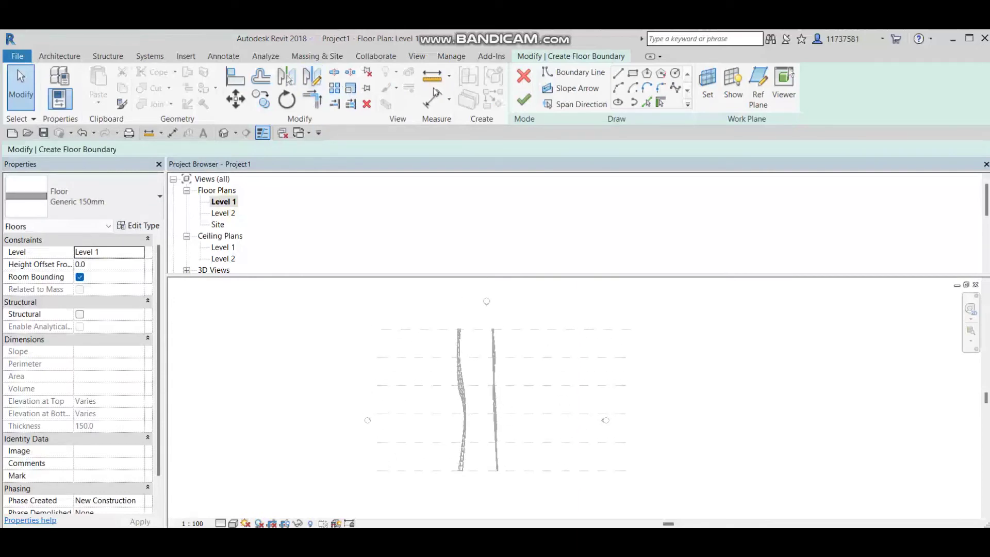
Step: Set the 3D view to wireframe and pick the mass's two long bottom edges as floor boundary lines
{"action": "left_click", "coordinate": [647, 103]}
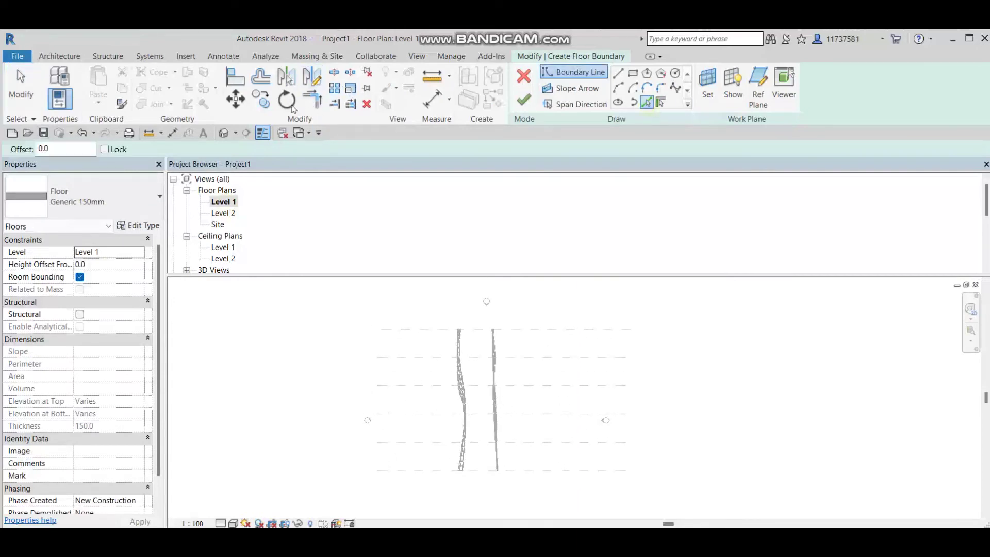
{"action": "left_click", "coordinate": [223, 133]}
{"action": "middle_click_drag", "start_coordinate": [437, 302], "coordinate": [459, 466], "text": "shift"}
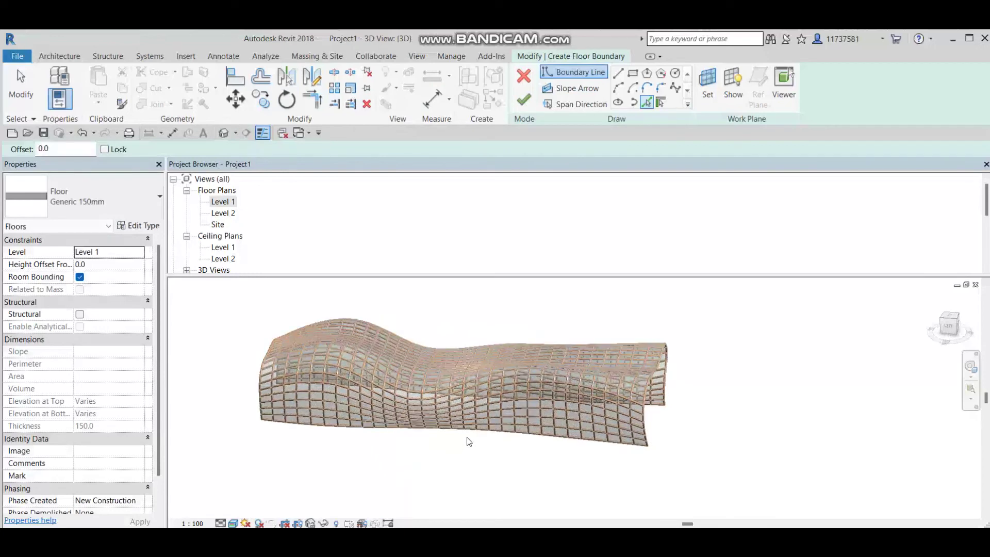
{"action": "left_click", "coordinate": [234, 524]}
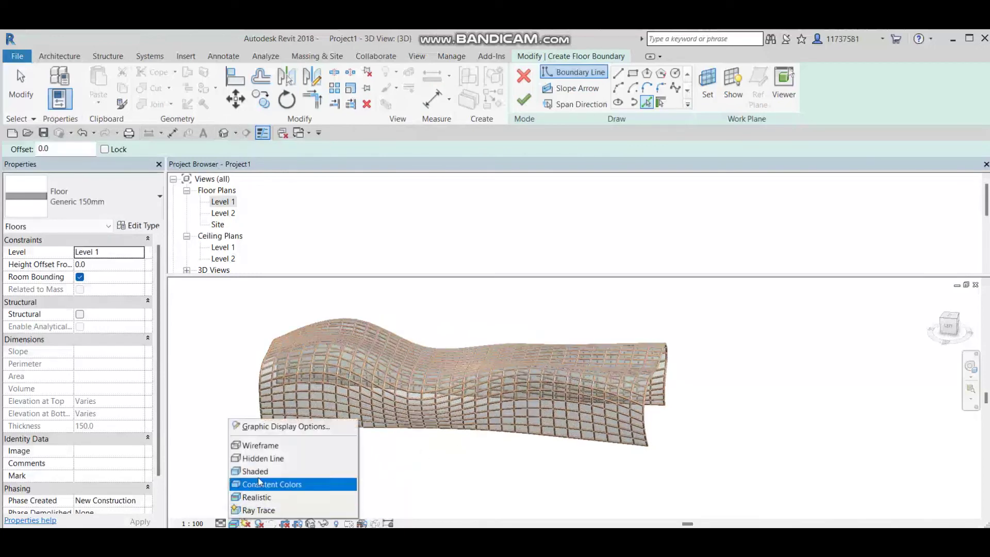
{"action": "left_click", "coordinate": [271, 445]}
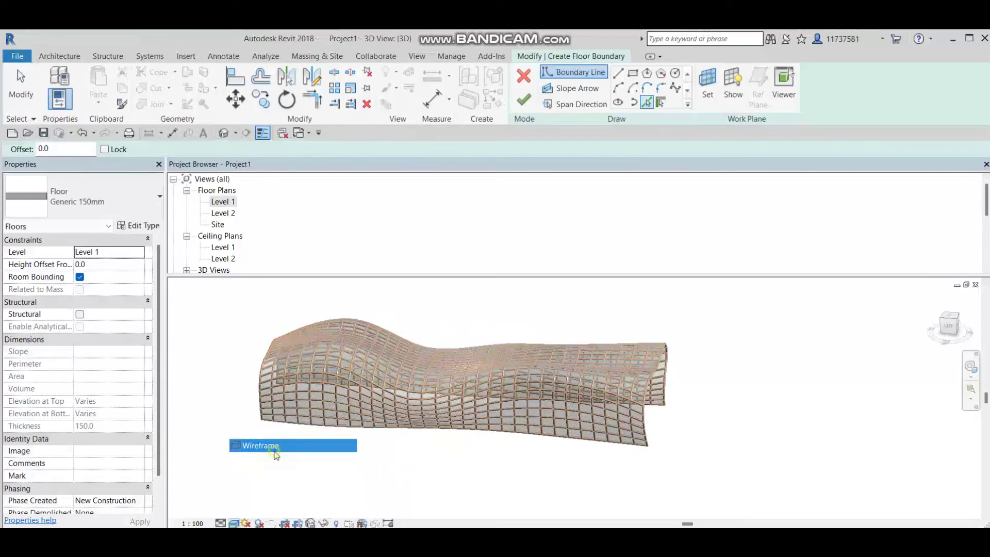
{"action": "left_click", "coordinate": [482, 433]}
{"action": "middle_click_drag", "start_coordinate": [425, 449], "coordinate": [526, 350], "text": "shift"}
{"action": "middle_click_drag", "start_coordinate": [516, 455], "coordinate": [348, 344], "text": "shift"}
Step: On the Level 1 plan, draw boundary lines outward from the right edge's upper end, 20000 upward, and 20000 back across
{"action": "double_click", "coordinate": [223, 202]}
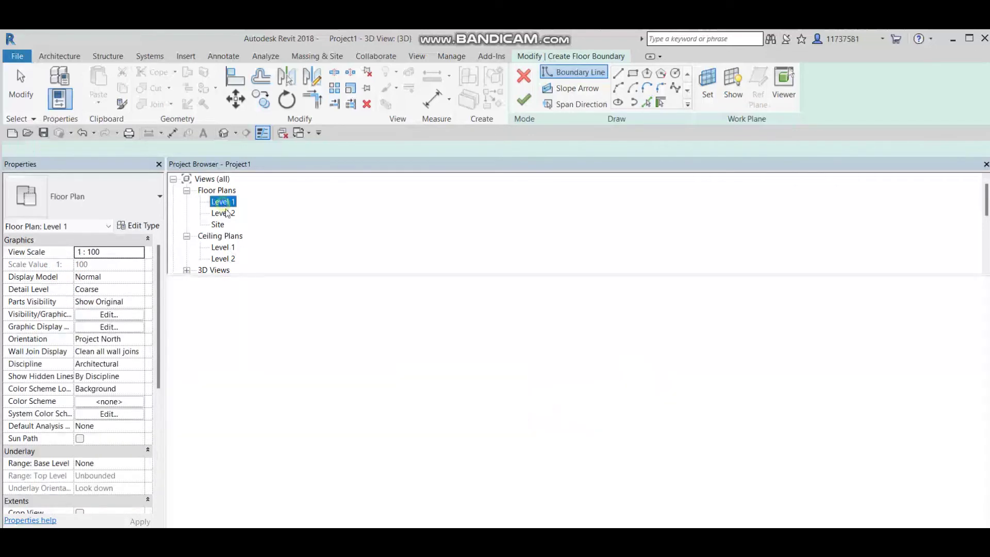
{"action": "middle_click_drag", "start_coordinate": [454, 428], "coordinate": [435, 518]}
{"action": "left_click", "coordinate": [618, 73]}
{"action": "scroll", "coordinate": [444, 410], "scroll_direction": "up", "scroll_amount": 2}
{"action": "left_click", "coordinate": [490, 427]}
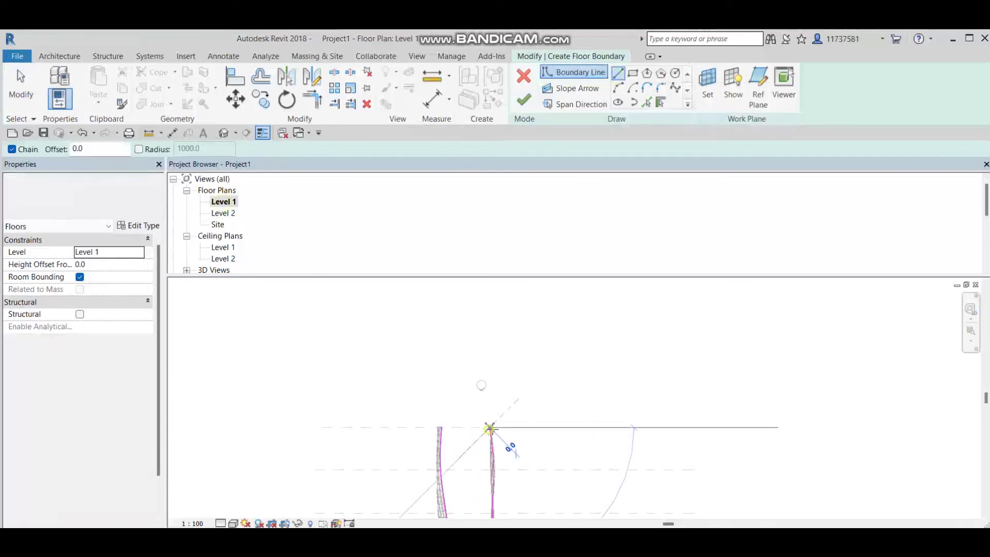
{"action": "left_click", "coordinate": [562, 424]}
{"action": "middle_click_drag", "start_coordinate": [550, 394], "coordinate": [553, 490]}
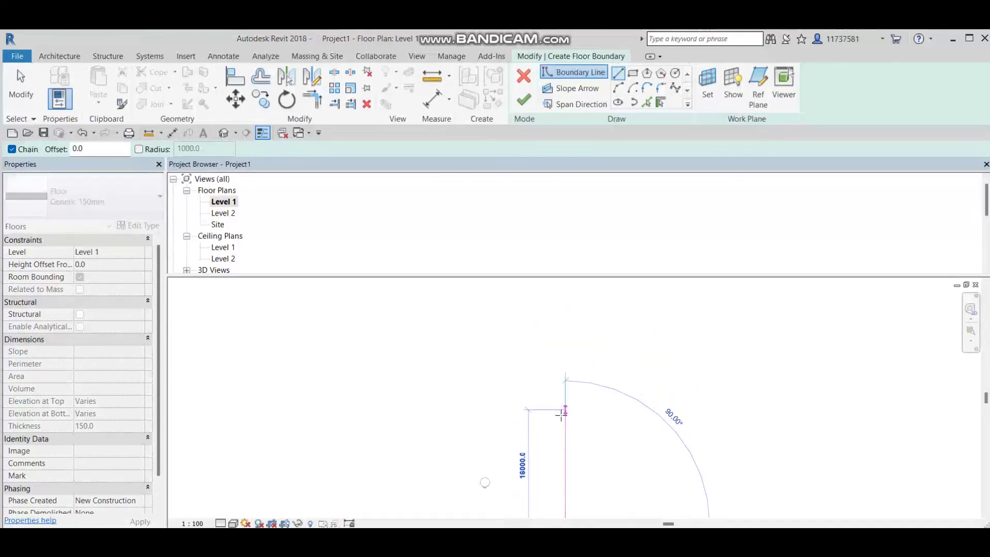
{"action": "middle_click_drag", "start_coordinate": [570, 374], "coordinate": [554, 364]}
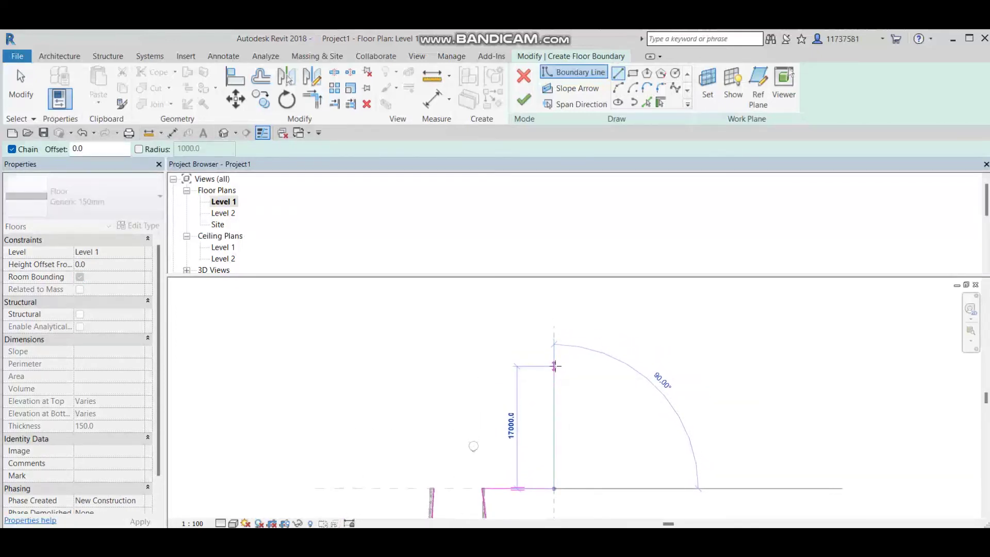
{"action": "left_click", "coordinate": [554, 345]}
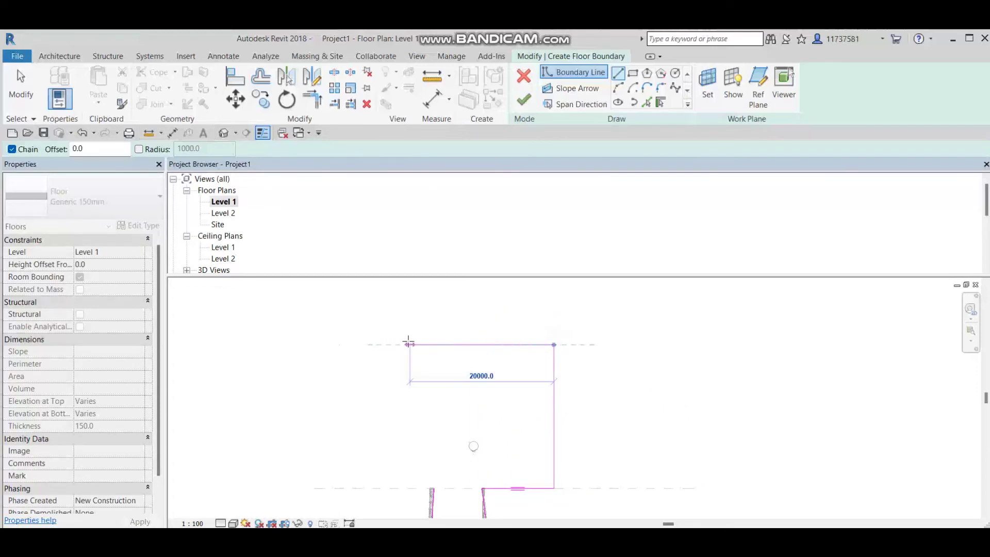
{"action": "left_click", "coordinate": [401, 344]}
{"action": "left_click", "coordinate": [410, 344]}
{"action": "left_click", "coordinate": [410, 487]}
{"action": "scroll", "coordinate": [443, 428], "scroll_direction": "up", "scroll_amount": 3}
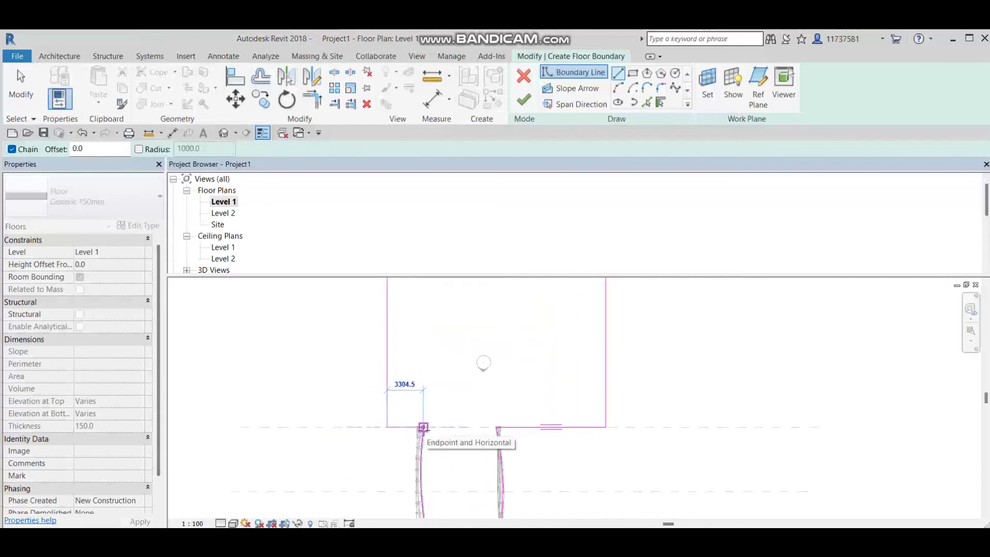
{"action": "scroll", "coordinate": [419, 438], "scroll_direction": "down", "scroll_amount": 2}
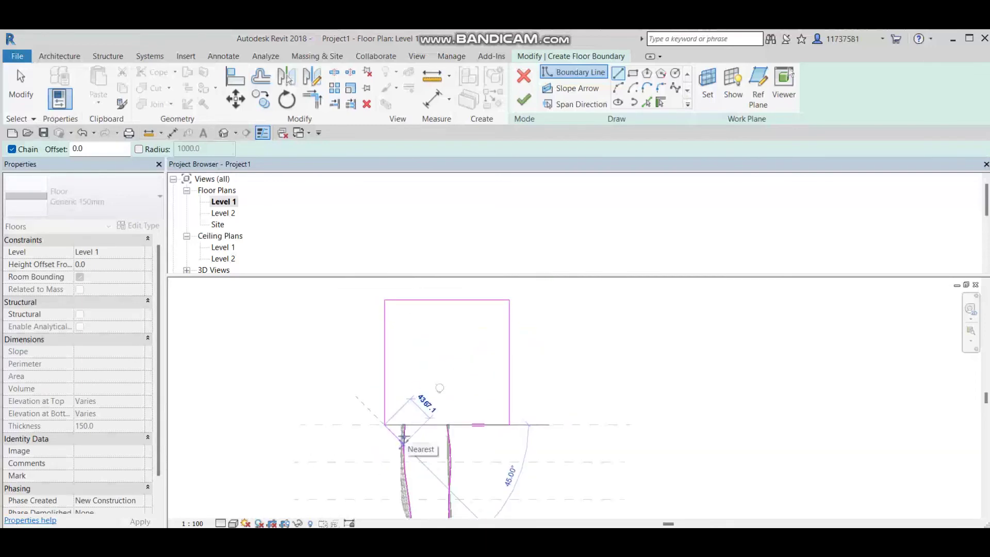
{"action": "key", "text": "Escape"}
{"action": "key", "text": "Escape"}
{"action": "left_click", "coordinate": [385, 377]}
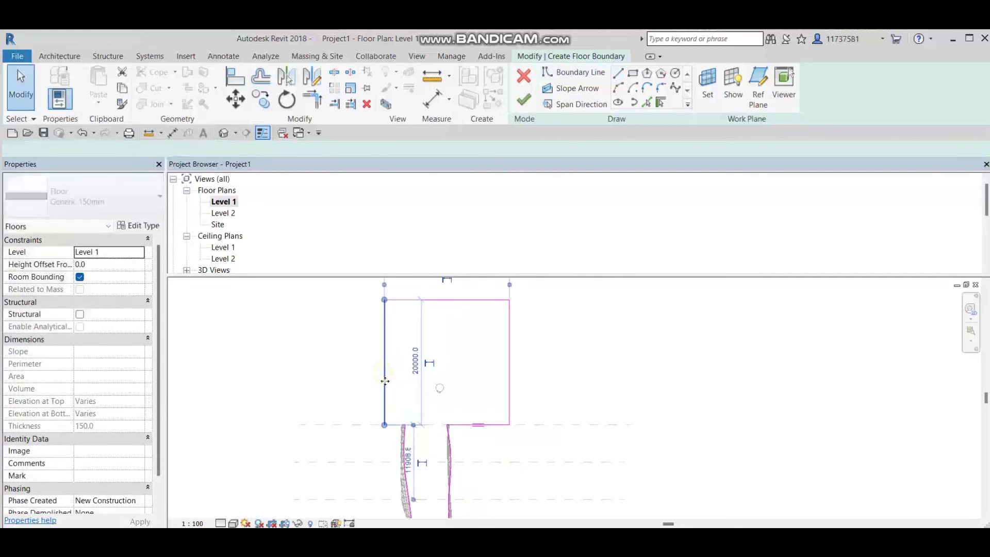
{"action": "key", "text": "Delete"}
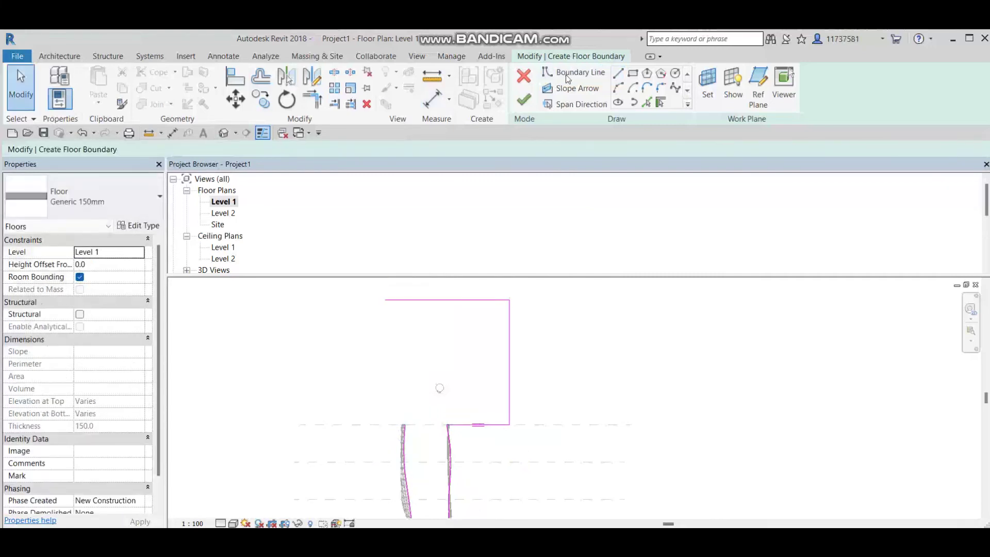
Step: Draw boundary lines outward from the left edge's upper end, 20000 upward, and across to the open end of the upper line
{"action": "left_click", "coordinate": [619, 73]}
{"action": "left_click", "coordinate": [404, 424]}
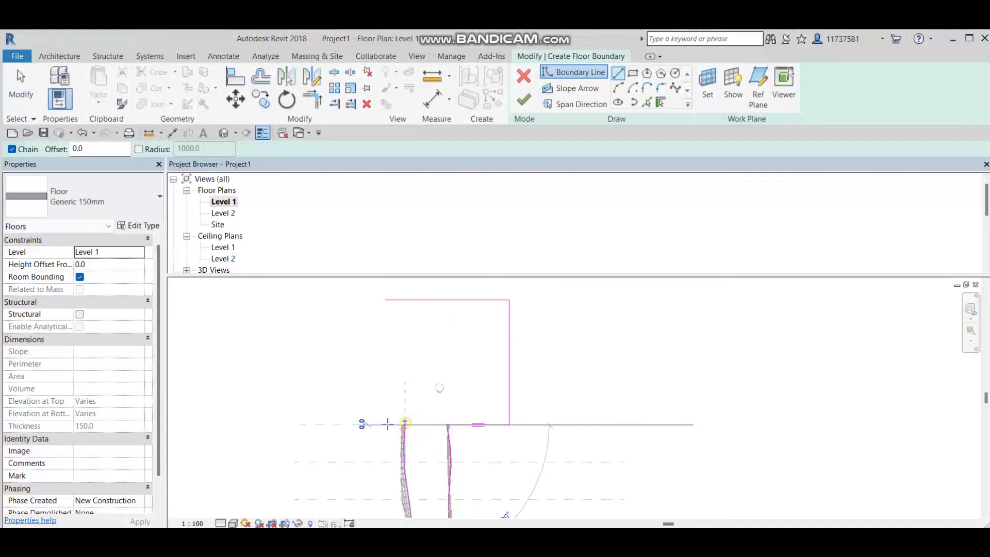
{"action": "left_click", "coordinate": [342, 424]}
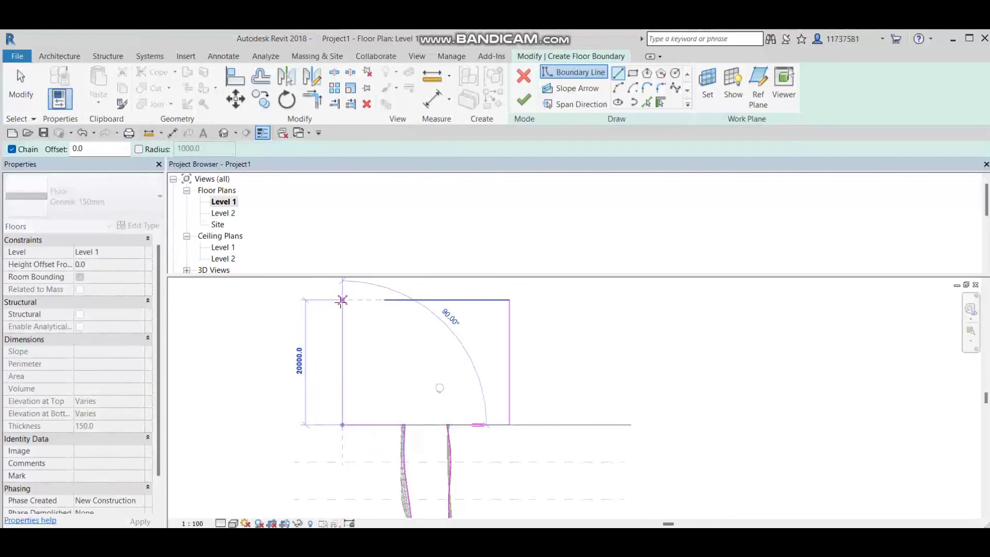
{"action": "left_click", "coordinate": [342, 300]}
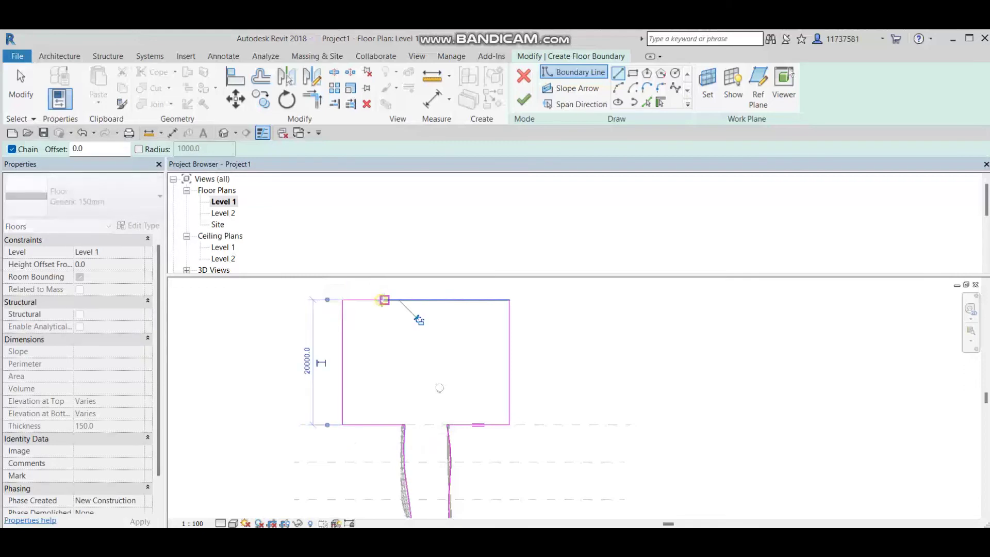
Step: Close the boundary with a straight line between the lower ends of the two curved edges and finish the floor sketch
{"action": "scroll", "coordinate": [432, 365], "scroll_direction": "down", "scroll_amount": 1}
{"action": "scroll", "coordinate": [432, 365], "scroll_direction": "down", "scroll_amount": 1}
{"action": "middle_click_drag", "start_coordinate": [433, 365], "coordinate": [393, 246]}
{"action": "scroll", "coordinate": [398, 359], "scroll_direction": "up", "scroll_amount": 2}
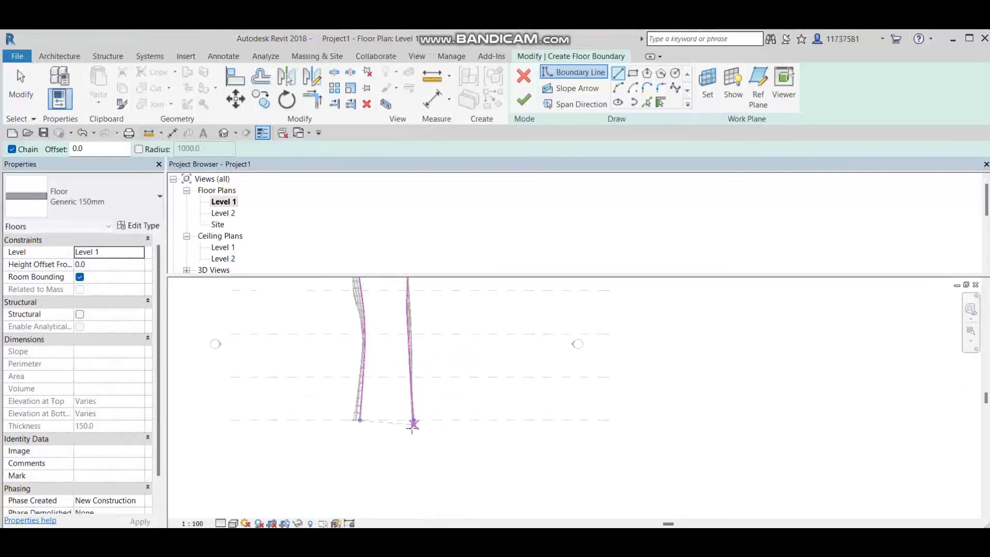
{"action": "scroll", "coordinate": [411, 422], "scroll_direction": "up", "scroll_amount": 1}
{"action": "left_click", "coordinate": [414, 420]}
{"action": "left_click", "coordinate": [342, 419]}
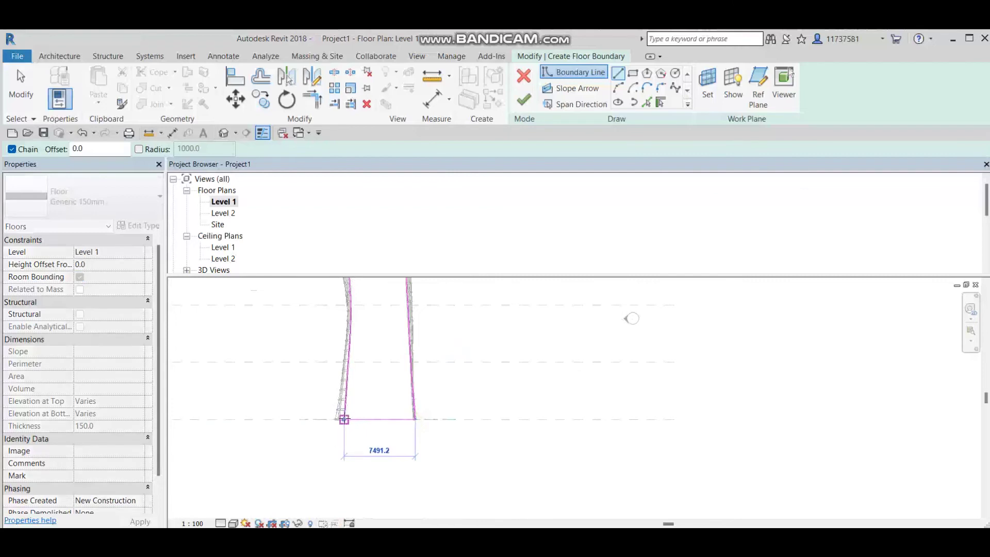
{"action": "left_click", "coordinate": [523, 100]}
Step: Duplicate the new floor's type as Generic 150mm 2
{"action": "mouse_move", "coordinate": [276, 423]}
{"action": "middle_mouse_down"}
{"action": "mouse_move", "coordinate": [360, 324]}
{"action": "mouse_move", "coordinate": [352, 454]}
{"action": "middle_mouse_up"}
{"action": "scroll", "coordinate": [361, 447], "scroll_direction": "up", "scroll_amount": 1}
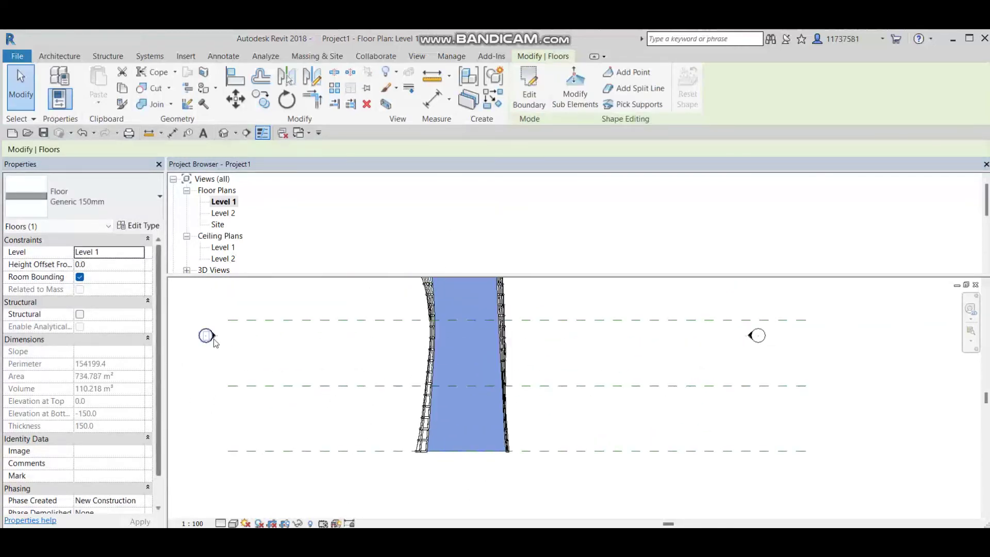
{"action": "middle_click_drag", "start_coordinate": [257, 331], "coordinate": [243, 411]}
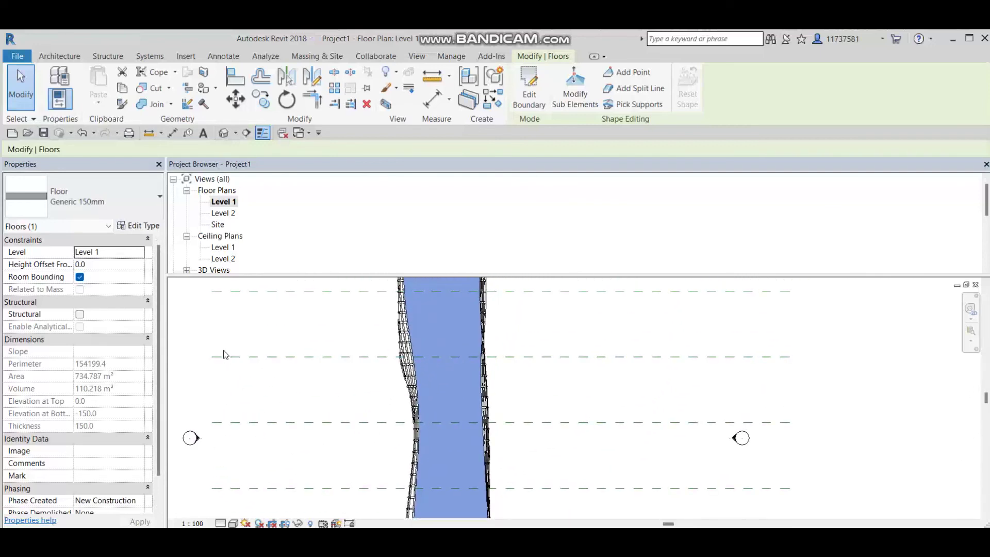
{"action": "middle_click_drag", "start_coordinate": [369, 341], "coordinate": [308, 455]}
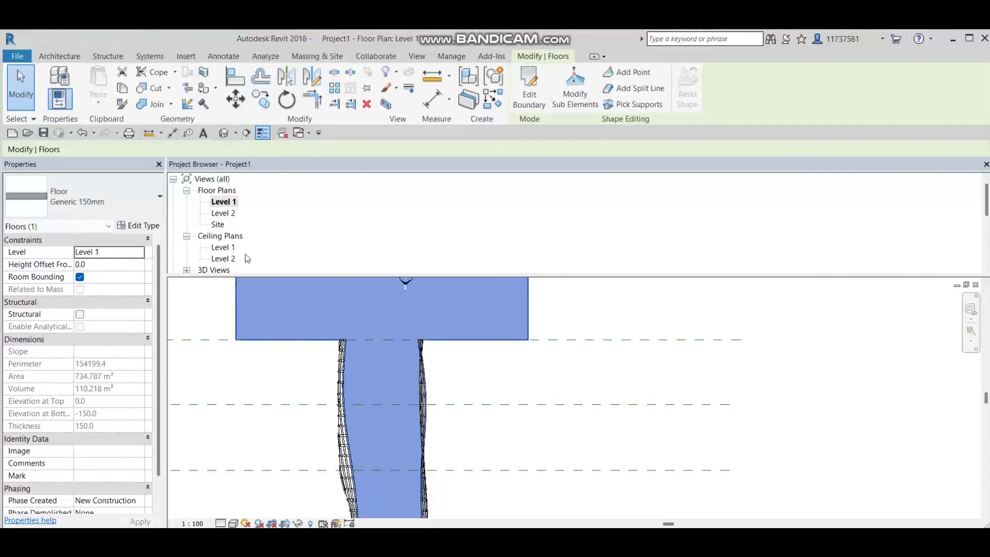
{"action": "left_click", "coordinate": [152, 227]}
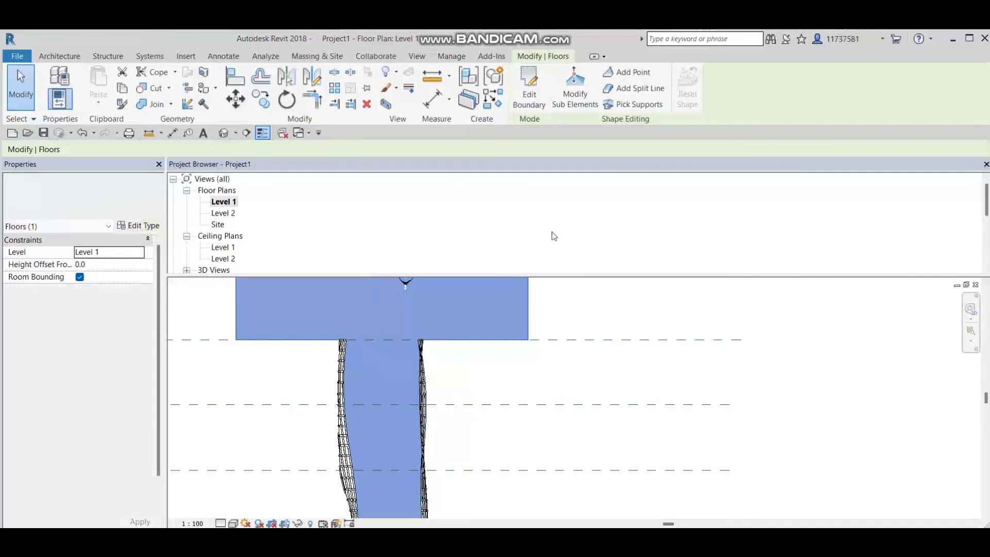
{"action": "left_click", "coordinate": [813, 137]}
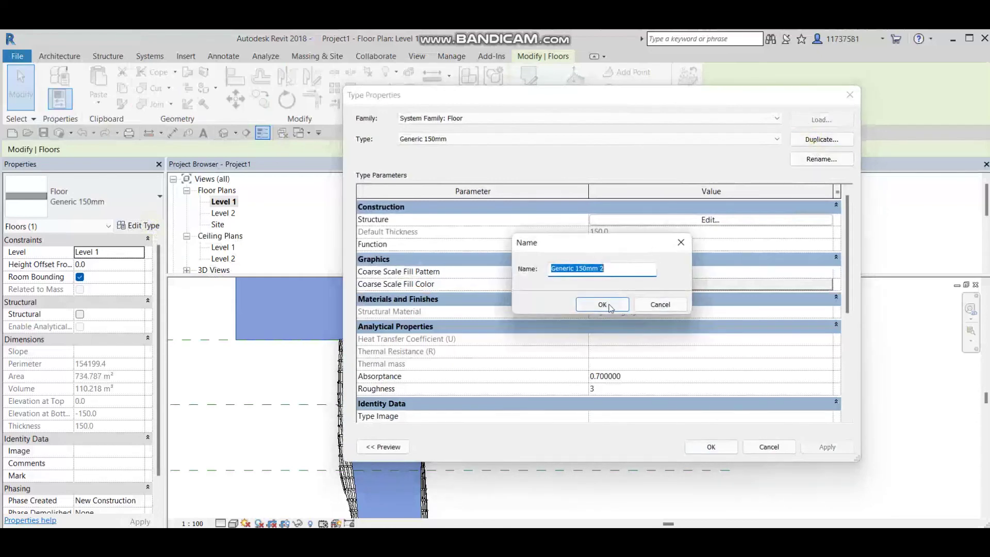
{"action": "left_click", "coordinate": [601, 305]}
Step: Assign the Sand material to the structure layer of the Generic 150mm 2 floor type and apply the type changes
{"action": "left_click", "coordinate": [745, 221]}
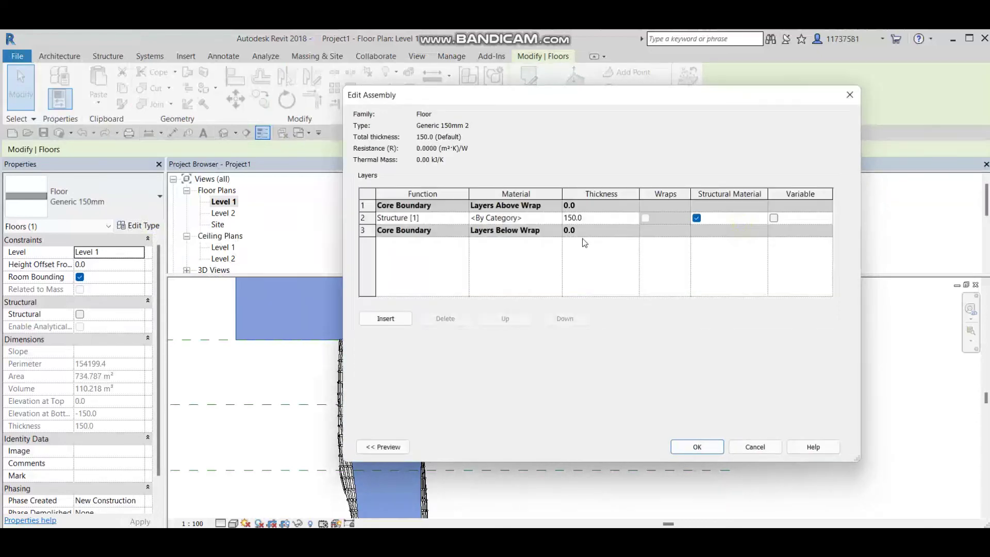
{"action": "left_click", "coordinate": [560, 221]}
{"action": "left_click", "coordinate": [557, 217]}
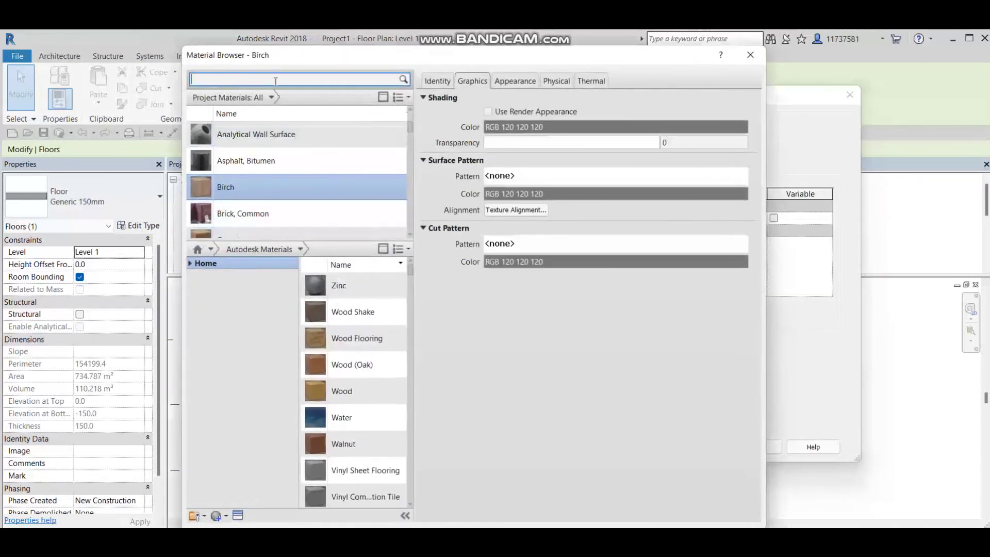
{"action": "left_click", "coordinate": [276, 79]}
{"action": "type", "text": "sand"}
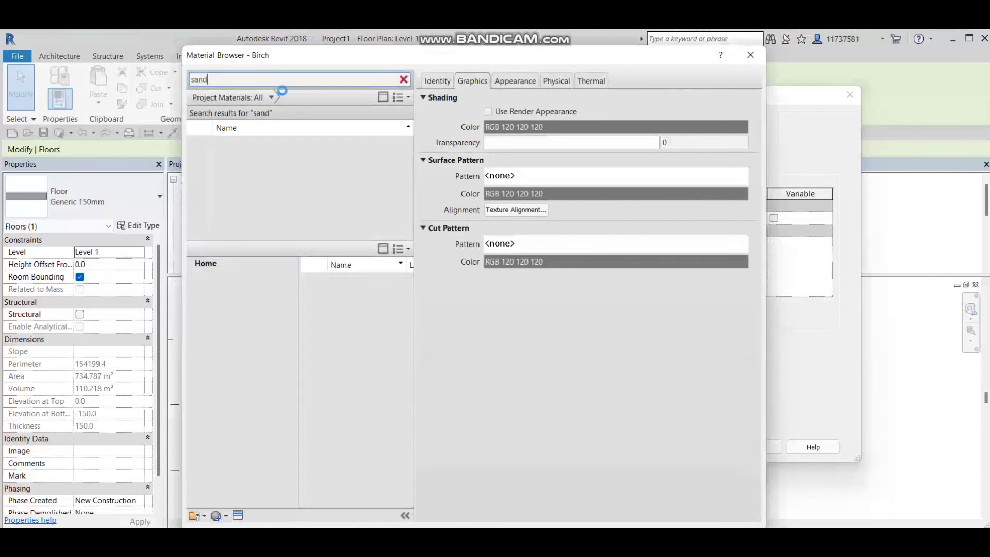
{"action": "left_click", "coordinate": [309, 202]}
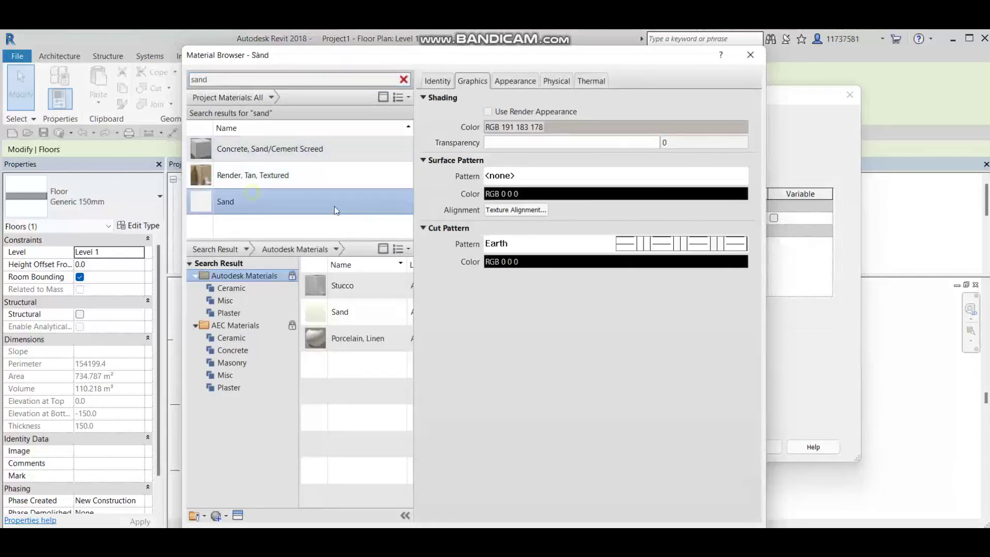
{"action": "key", "text": "Return"}
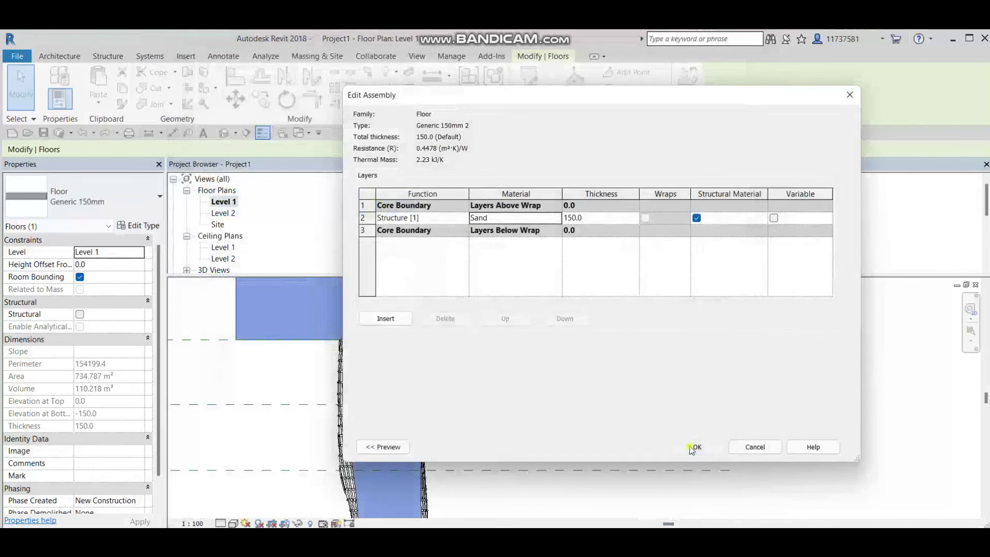
{"action": "left_click", "coordinate": [698, 447]}
{"action": "left_click", "coordinate": [703, 447]}
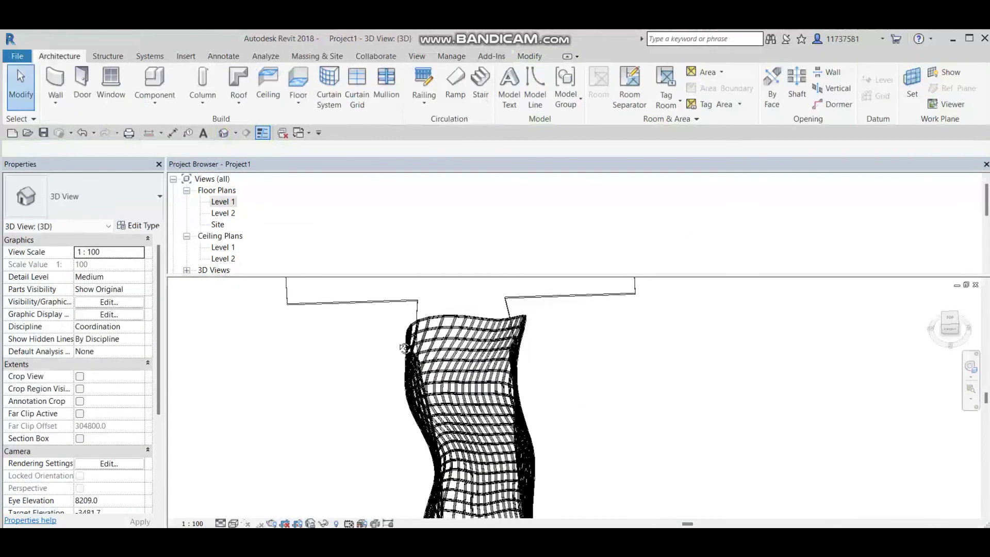
Step: Set the 3D view to the Realistic visual style and orbit to inspect the floor beneath the canopy
{"action": "middle_click_drag", "start_coordinate": [392, 326], "coordinate": [330, 391], "text": "shift"}
{"action": "left_click", "coordinate": [233, 524]}
{"action": "left_click", "coordinate": [241, 497]}
{"action": "mouse_move", "coordinate": [329, 418]}
{"action": "middle_mouse_down", "text": "shift"}
{"action": "mouse_move", "coordinate": [353, 433]}
{"action": "mouse_move", "coordinate": [325, 409]}
{"action": "mouse_move", "coordinate": [317, 376]}
{"action": "mouse_move", "coordinate": [325, 372]}
{"action": "mouse_move", "coordinate": [500, 386]}
{"action": "mouse_move", "coordinate": [313, 390]}
{"action": "mouse_move", "coordinate": [304, 372]}
{"action": "middle_mouse_up", "text": "shift"}
{"action": "middle_click_drag", "start_coordinate": [362, 391], "coordinate": [372, 388], "text": "shift"}
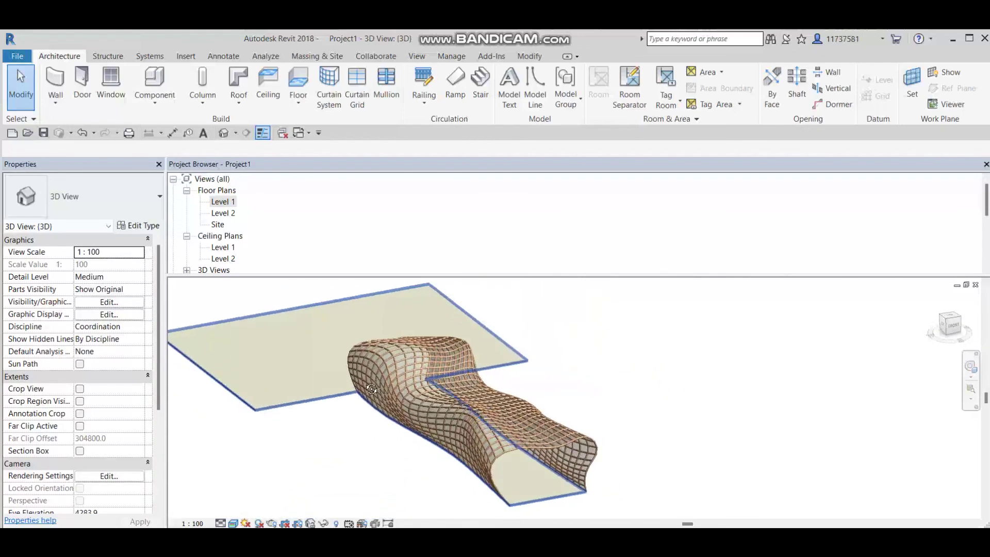